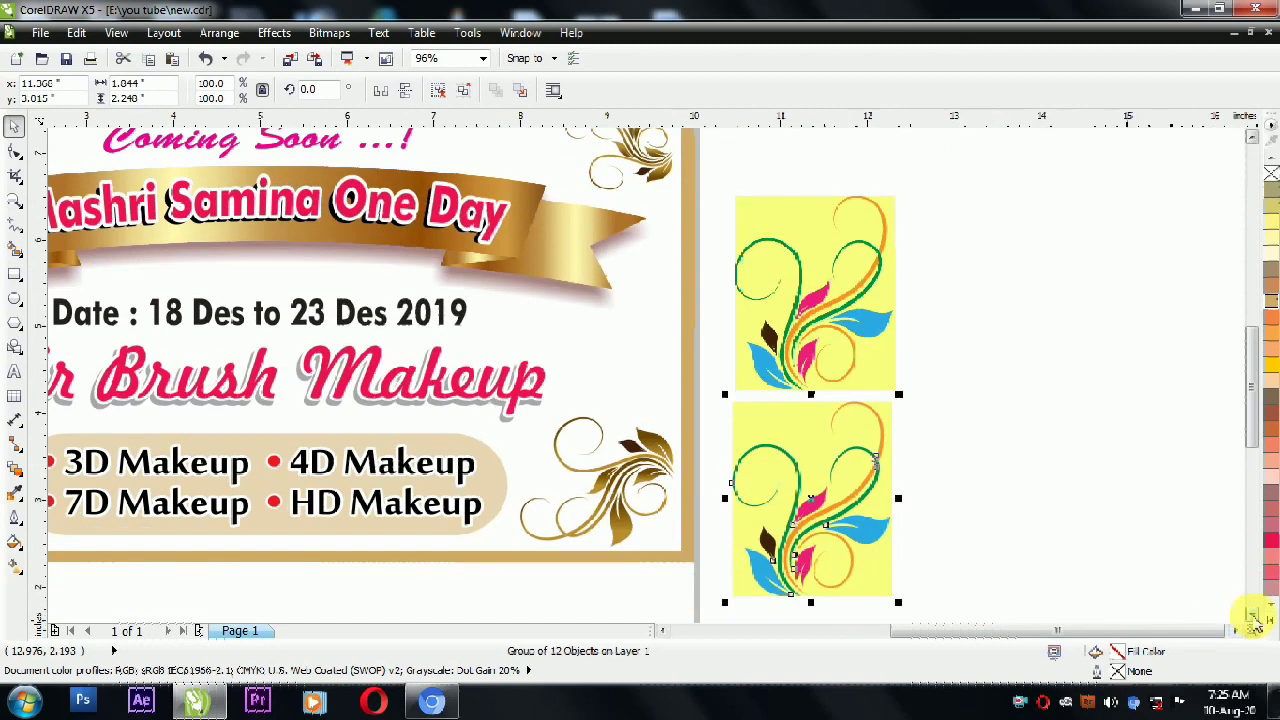
Ungroup the lower traced floral design beside the banner into separate objects.
{"action": "left_click", "coordinate": [1253, 618]}
{"action": "left_click", "coordinate": [1102, 493]}
{"action": "left_click", "coordinate": [816, 383]}
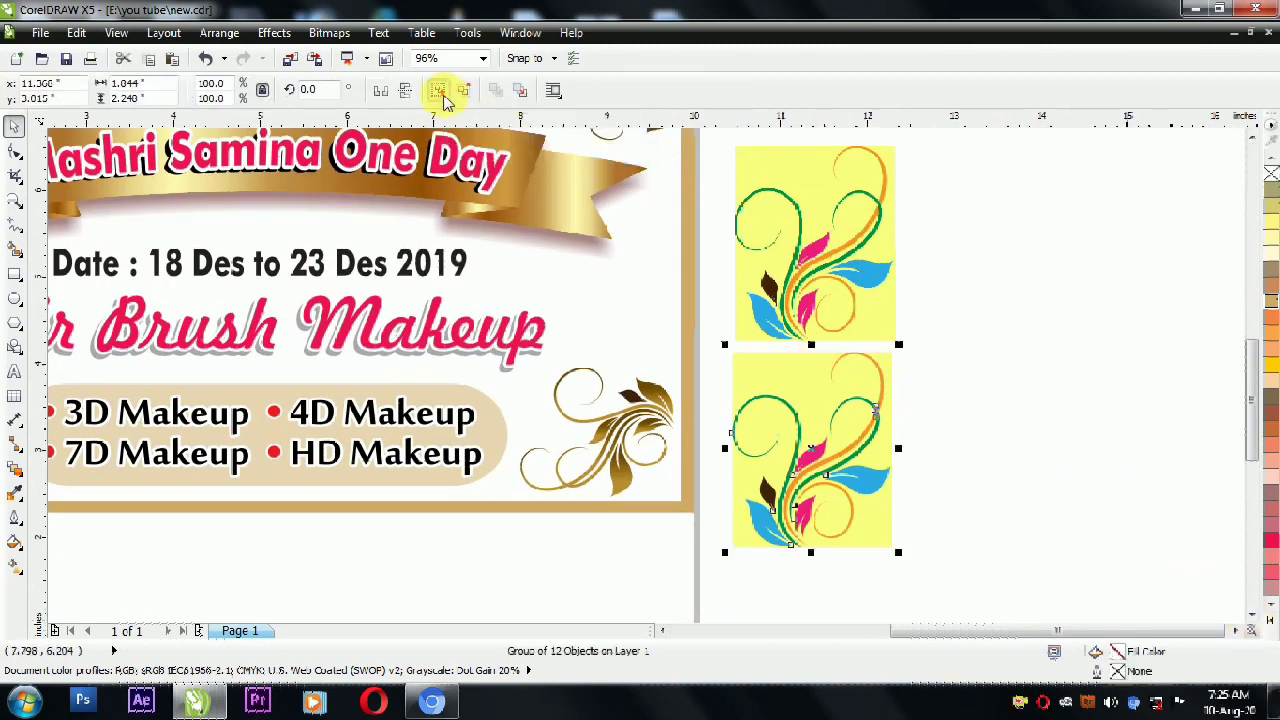
{"action": "left_click", "coordinate": [443, 95]}
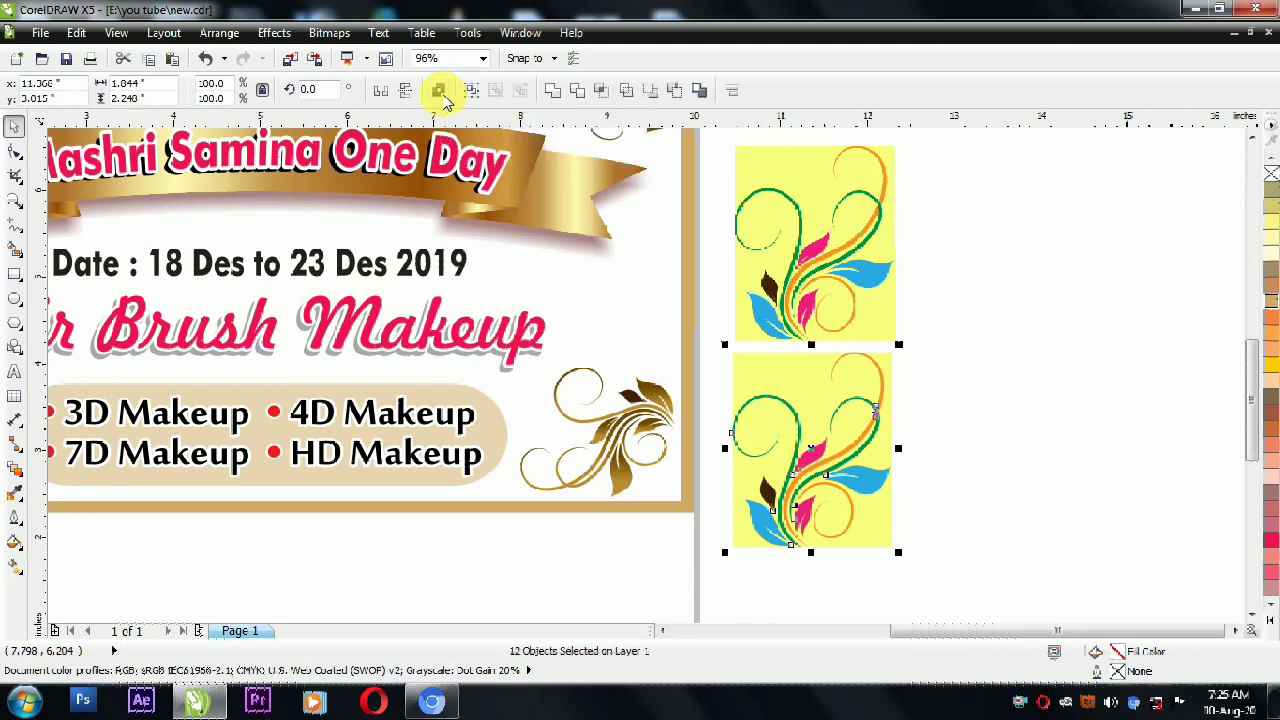
{"action": "left_click", "coordinate": [937, 337]}
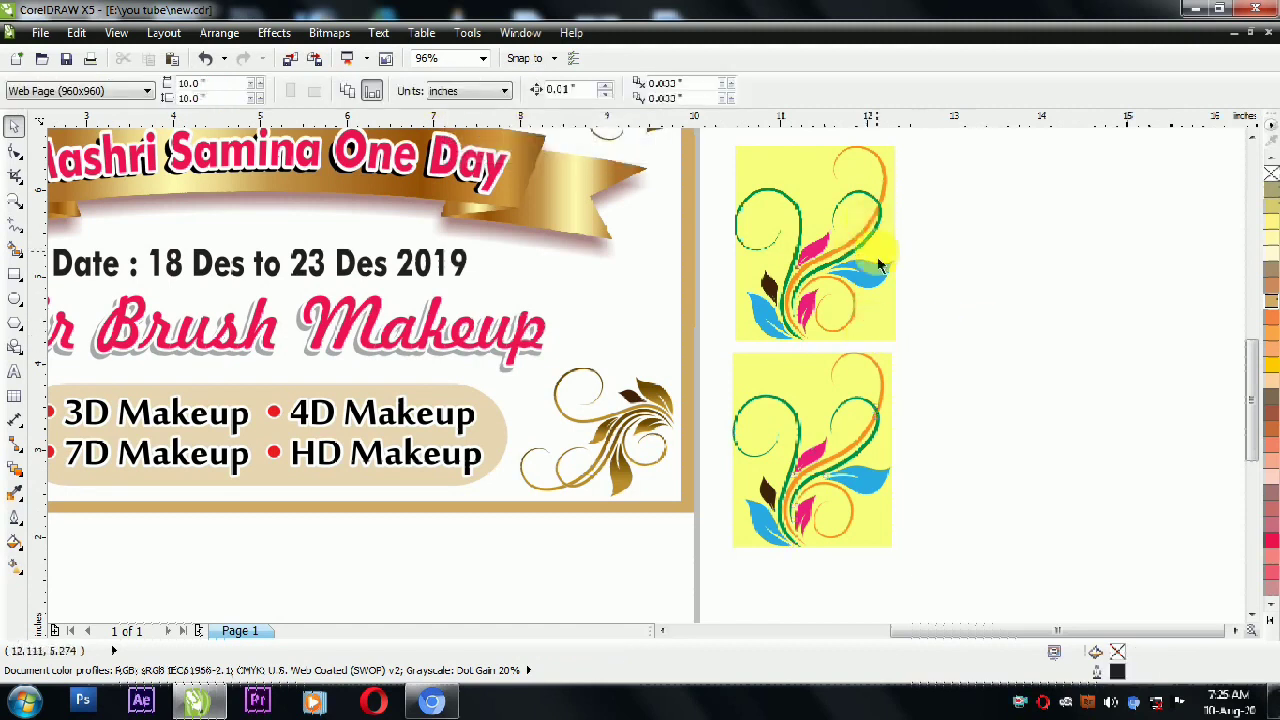
Examine the edges of the upper floral bitmap and the lower traced vector at high magnification to compare their sharpness.
{"action": "scroll", "coordinate": [880, 262], "scroll_direction": "up", "scroll_amount": 5}
{"action": "scroll", "coordinate": [752, 390], "scroll_direction": "up", "scroll_amount": 3}
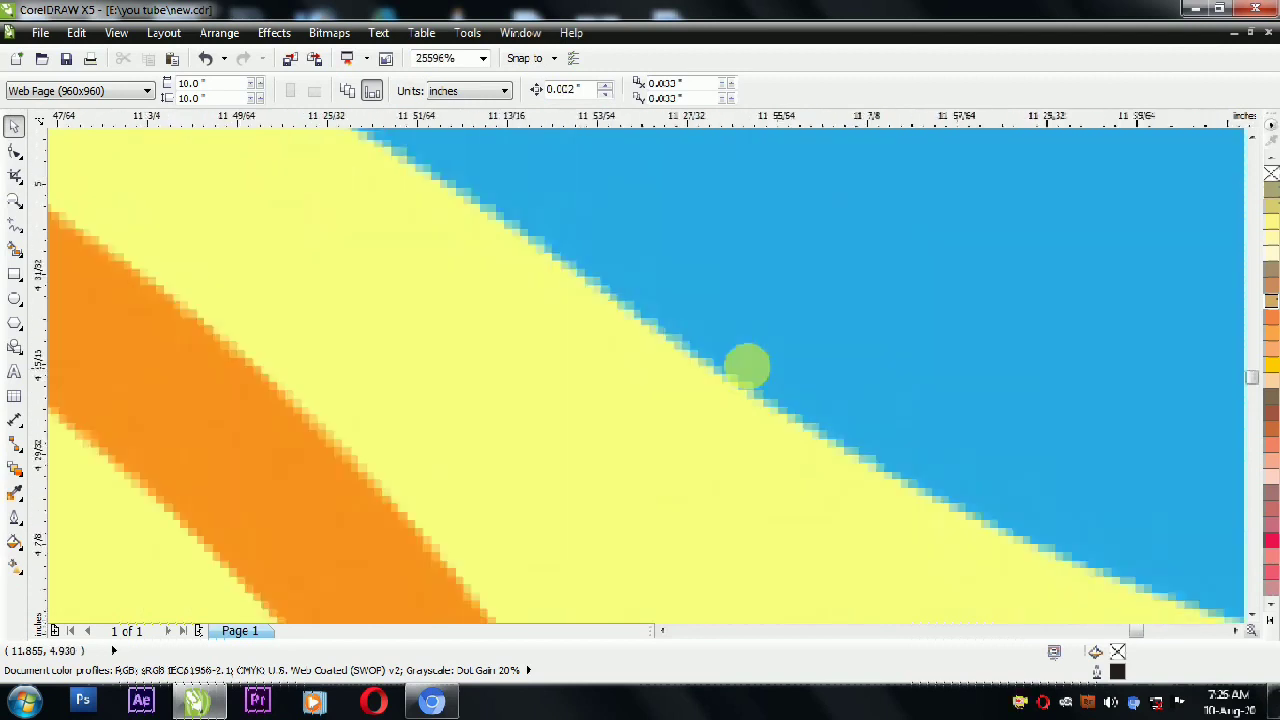
{"action": "scroll", "coordinate": [752, 390], "scroll_direction": "down", "scroll_amount": 8}
{"action": "scroll", "coordinate": [757, 533], "scroll_direction": "up", "scroll_amount": 2}
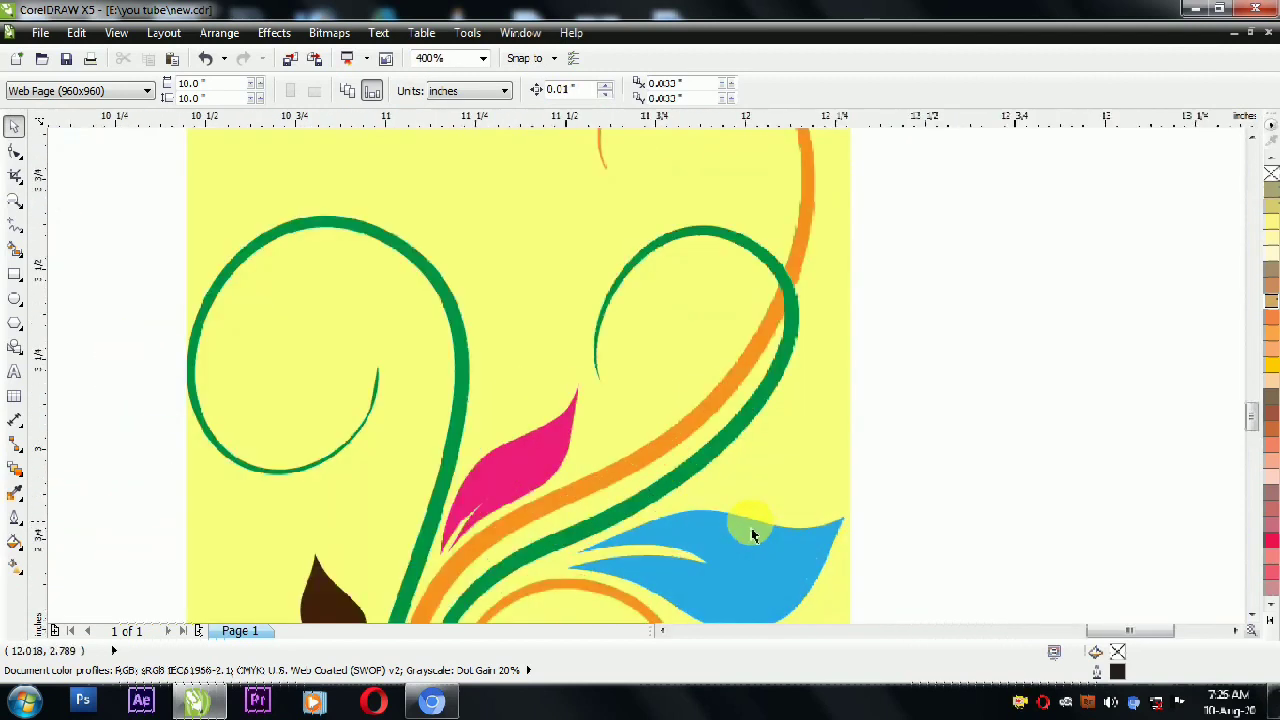
{"action": "scroll", "coordinate": [753, 535], "scroll_direction": "up", "scroll_amount": 8}
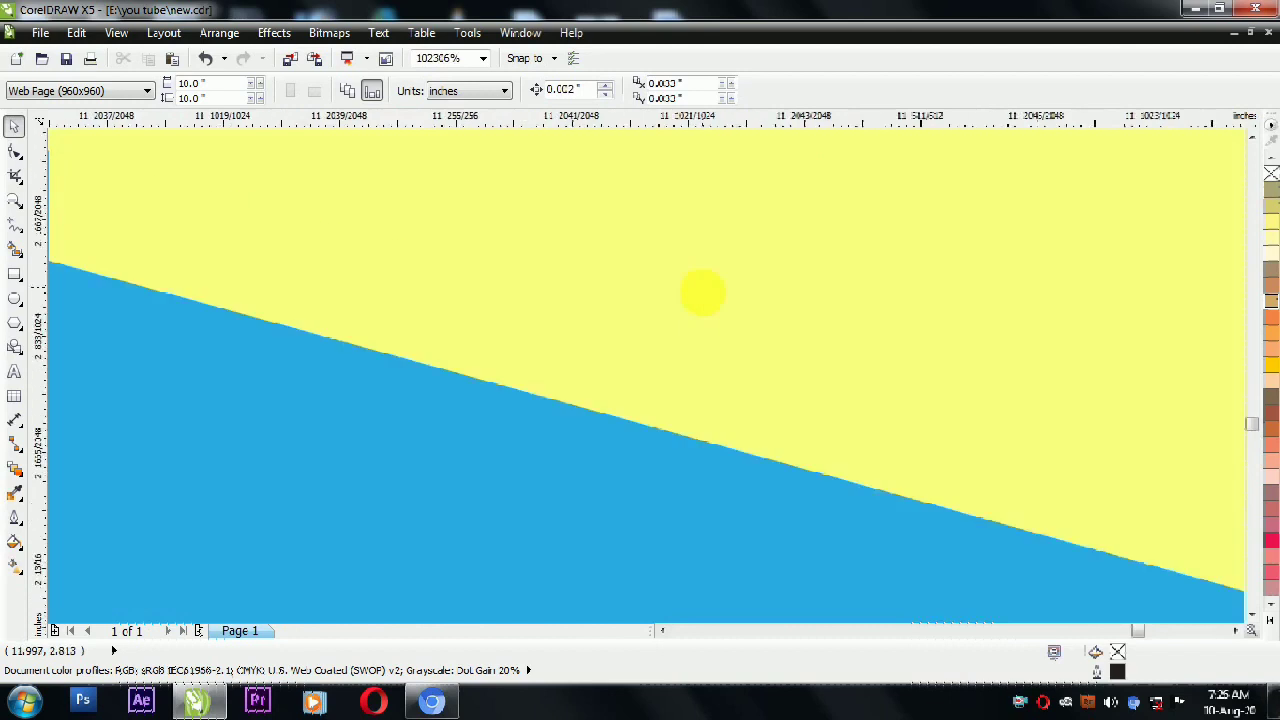
{"action": "scroll", "coordinate": [703, 292], "scroll_direction": "up", "scroll_amount": 1}
{"action": "scroll", "coordinate": [571, 457], "scroll_direction": "up", "scroll_amount": 1}
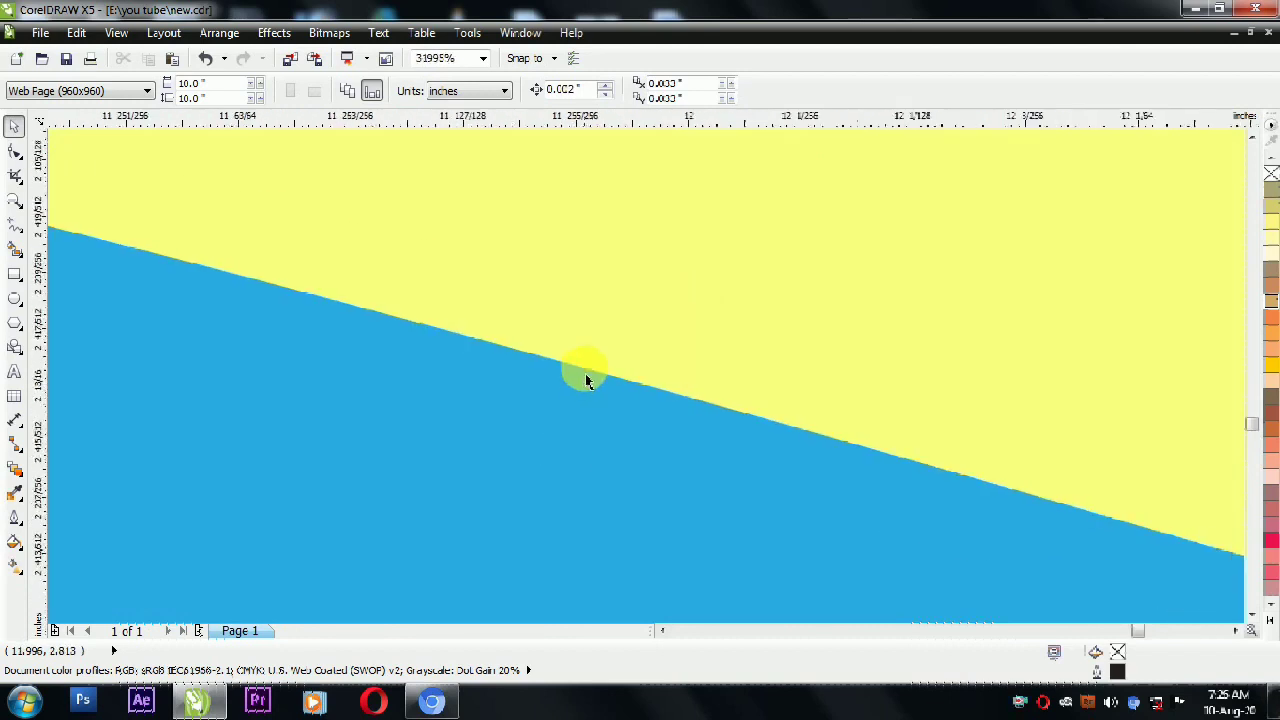
{"action": "scroll", "coordinate": [586, 381], "scroll_direction": "down", "scroll_amount": 12}
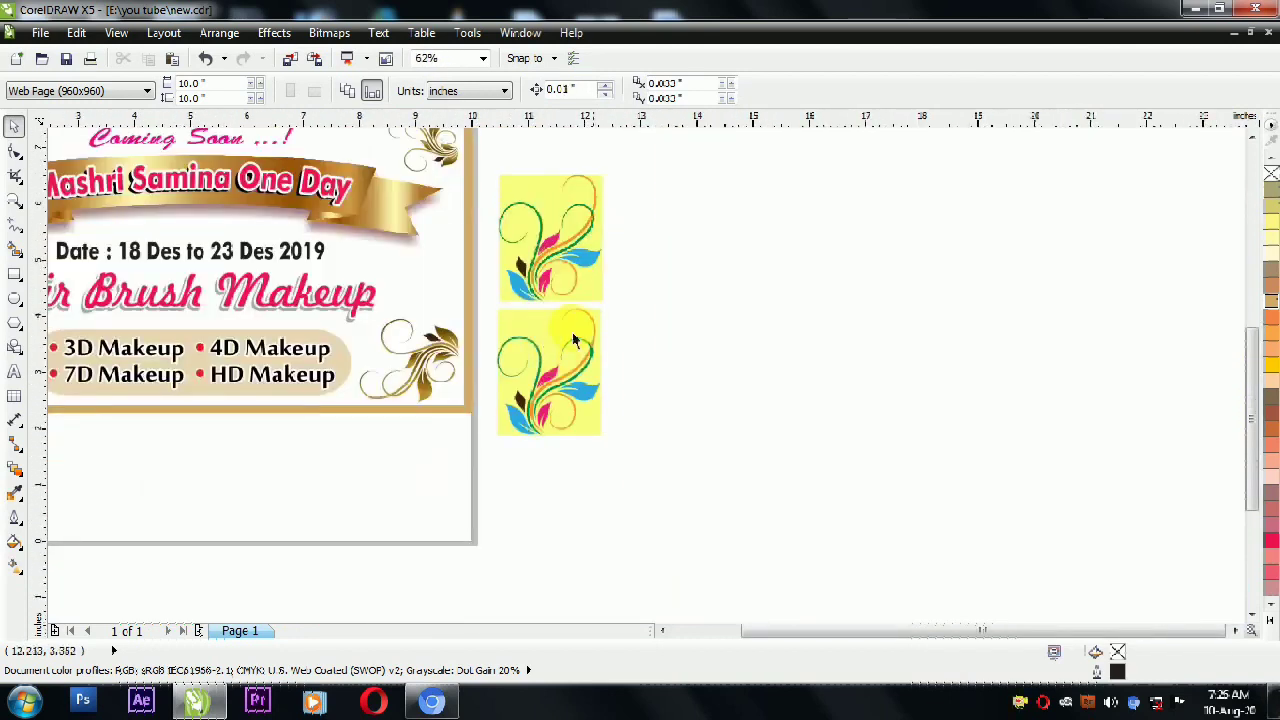
Delete the yellow background pieces behind the lower traced floral design.
{"action": "left_click", "coordinate": [505, 343]}
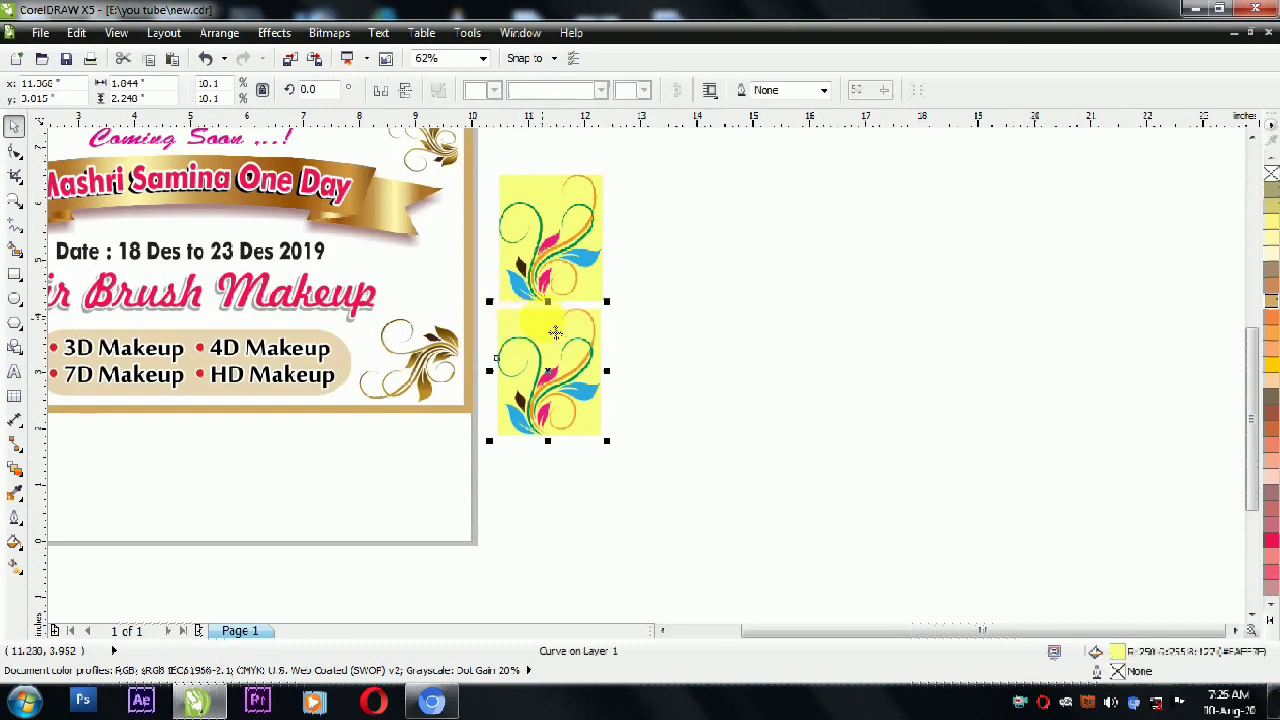
{"action": "left_click", "coordinate": [650, 305]}
{"action": "left_click", "coordinate": [551, 328]}
{"action": "key", "text": "Delete"}
{"action": "left_click", "coordinate": [525, 357]}
{"action": "key", "text": "Delete"}
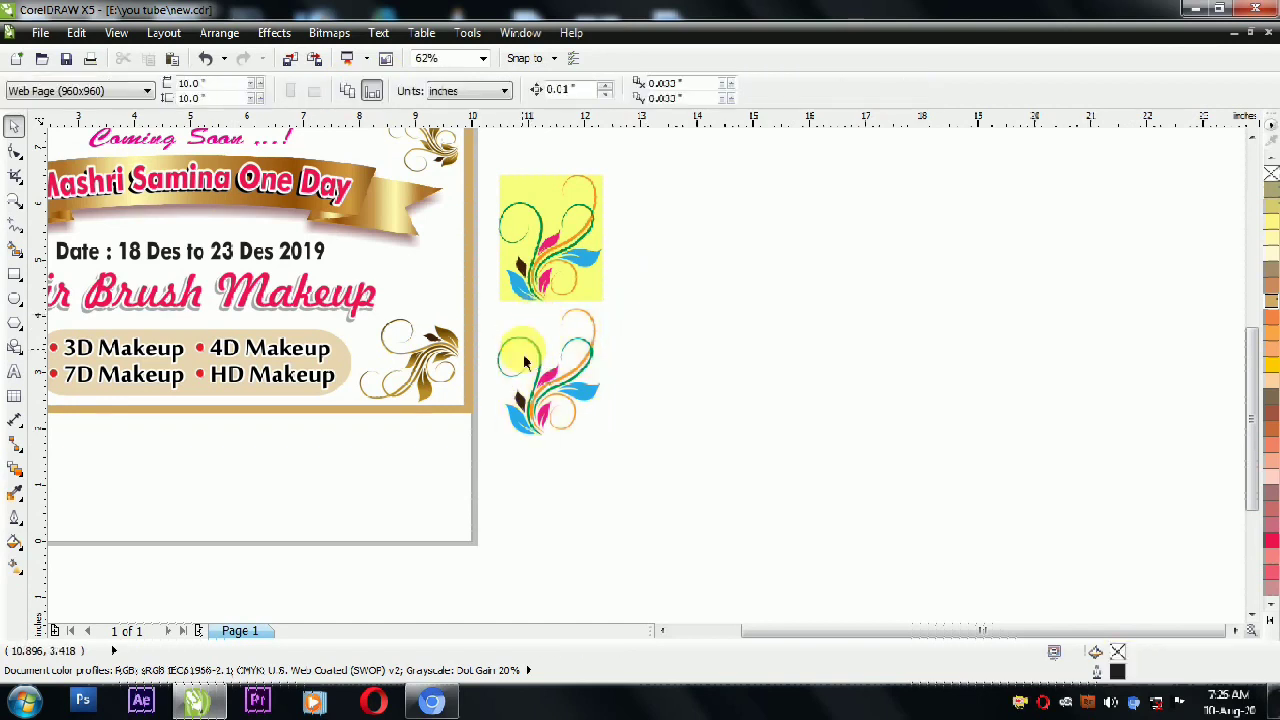
Delete the original yellow floral bitmap and move the complete vector floral up into its place beside the banner.
{"action": "left_click_drag", "start_coordinate": [655, 297], "coordinate": [474, 470]}
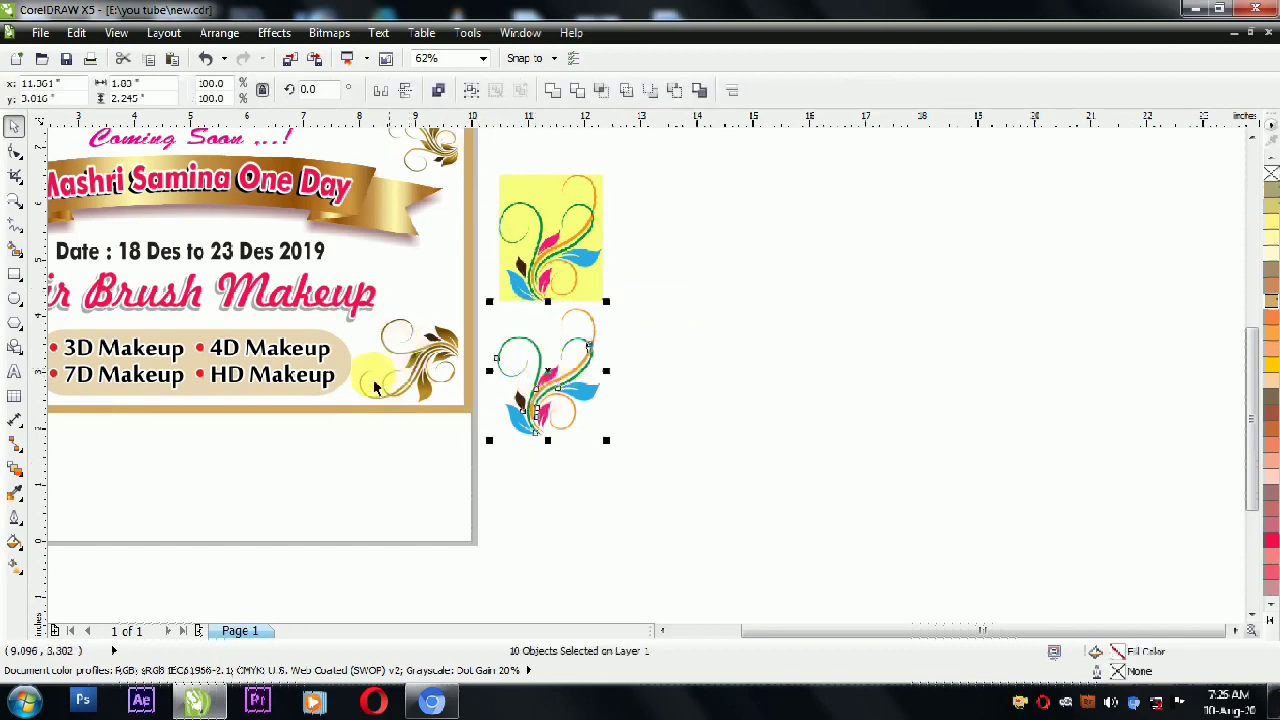
{"action": "scroll", "coordinate": [482, 370], "scroll_direction": "up", "scroll_amount": 2}
{"action": "scroll", "coordinate": [600, 482], "scroll_direction": "down", "scroll_amount": 4}
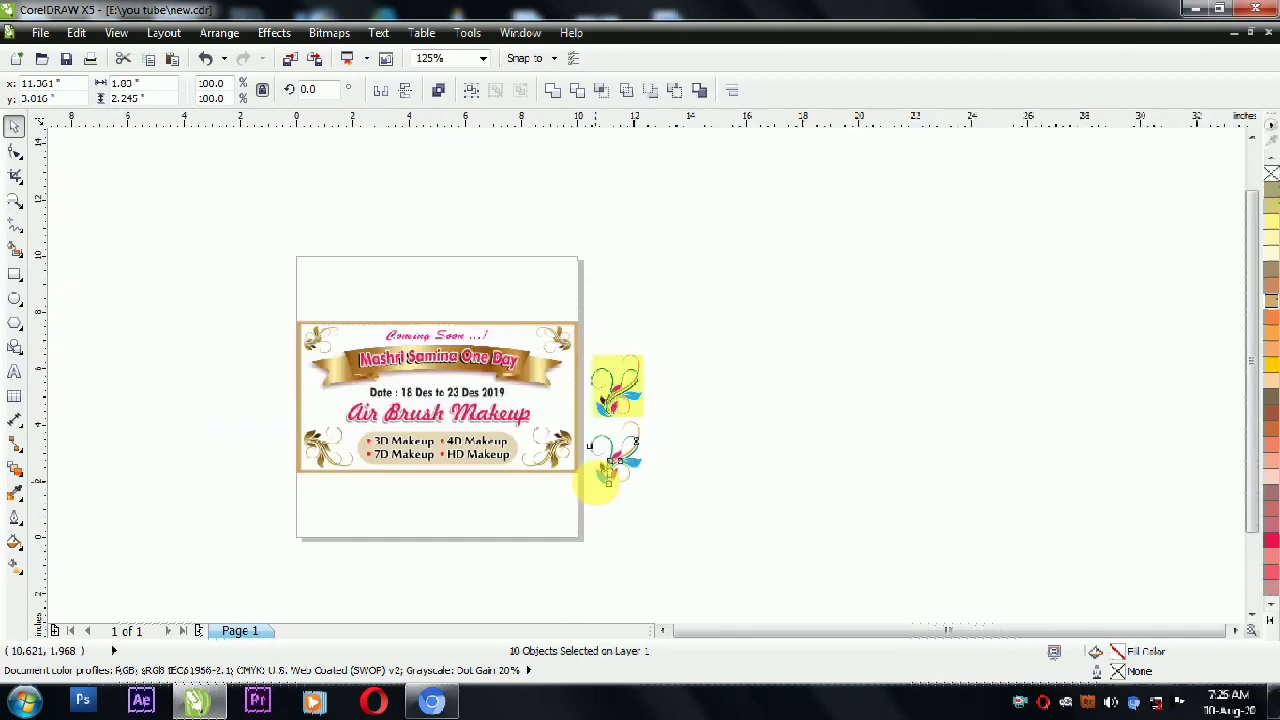
{"action": "scroll", "coordinate": [526, 370], "scroll_direction": "up", "scroll_amount": 1}
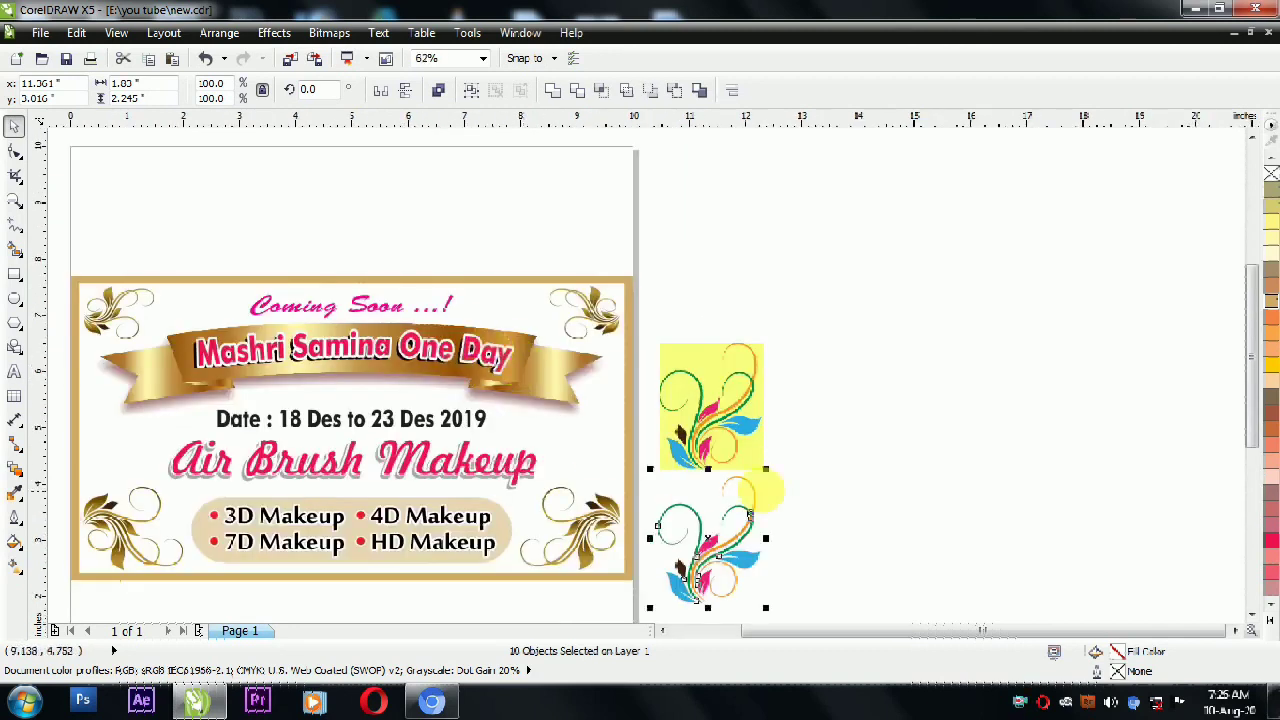
{"action": "left_click", "coordinate": [726, 415]}
{"action": "left_click_drag", "start_coordinate": [726, 415], "coordinate": [947, 290]}
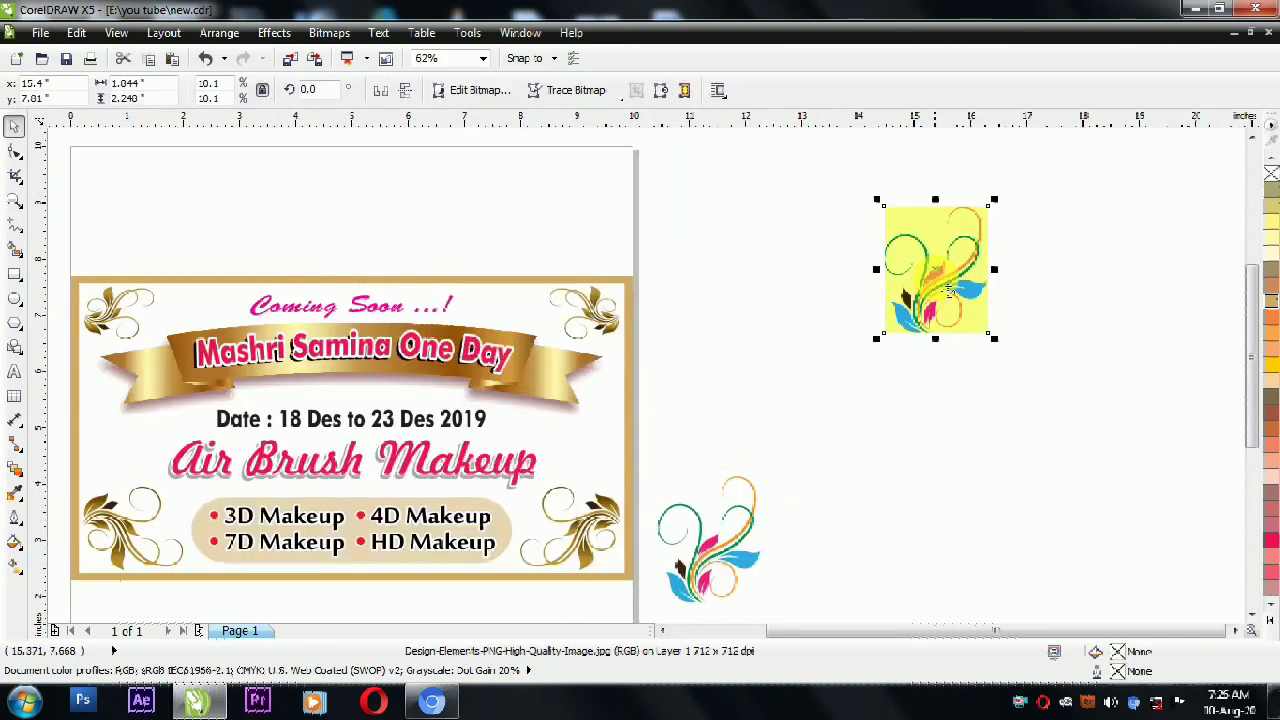
{"action": "key", "text": "Delete"}
{"action": "left_click", "coordinate": [704, 535]}
{"action": "left_click_drag", "start_coordinate": [704, 535], "coordinate": [695, 355]}
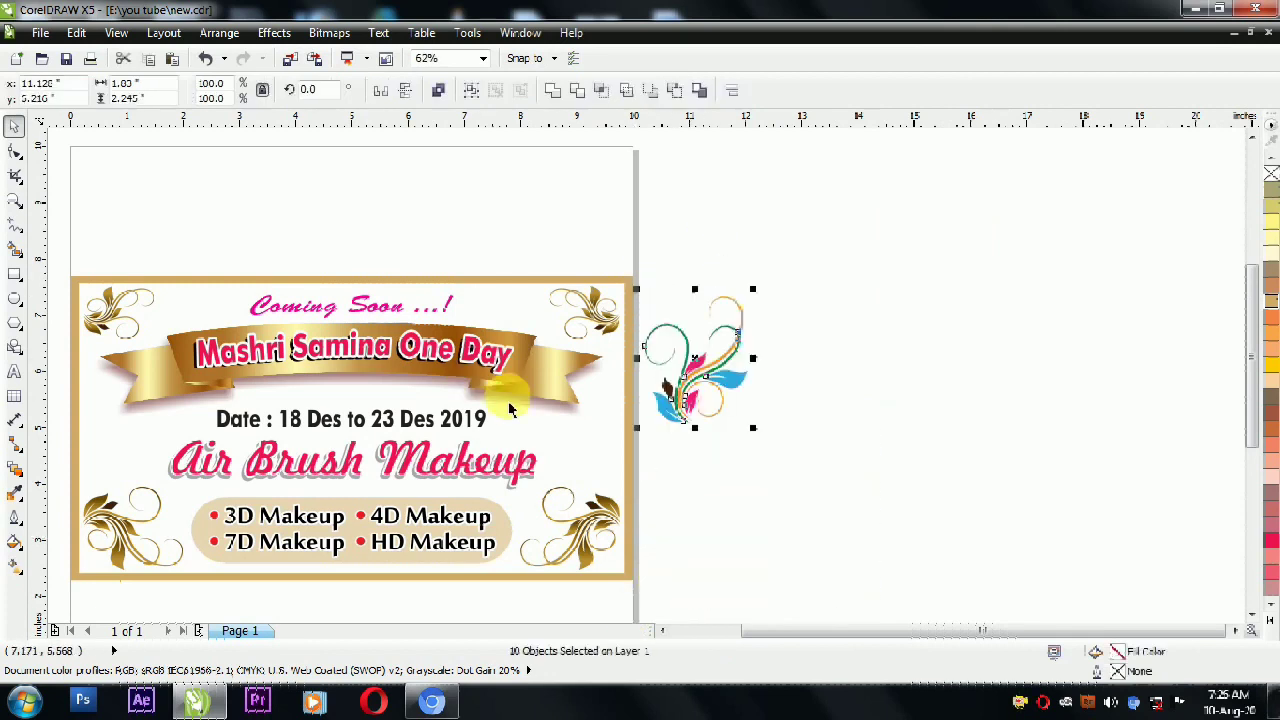
Apply a linear fountain fill to the lower blue leaf left of the stems, running from its tip to its base.
{"action": "scroll", "coordinate": [651, 405], "scroll_direction": "up", "scroll_amount": 1}
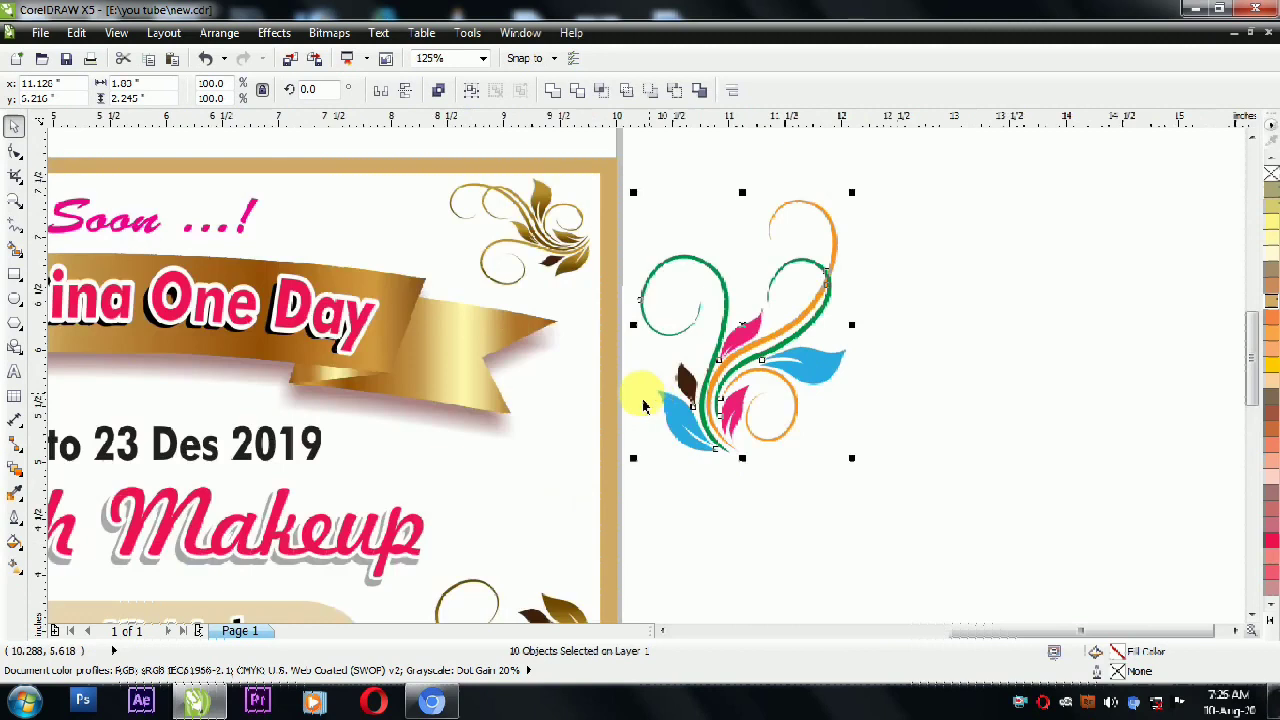
{"action": "left_click", "coordinate": [678, 425]}
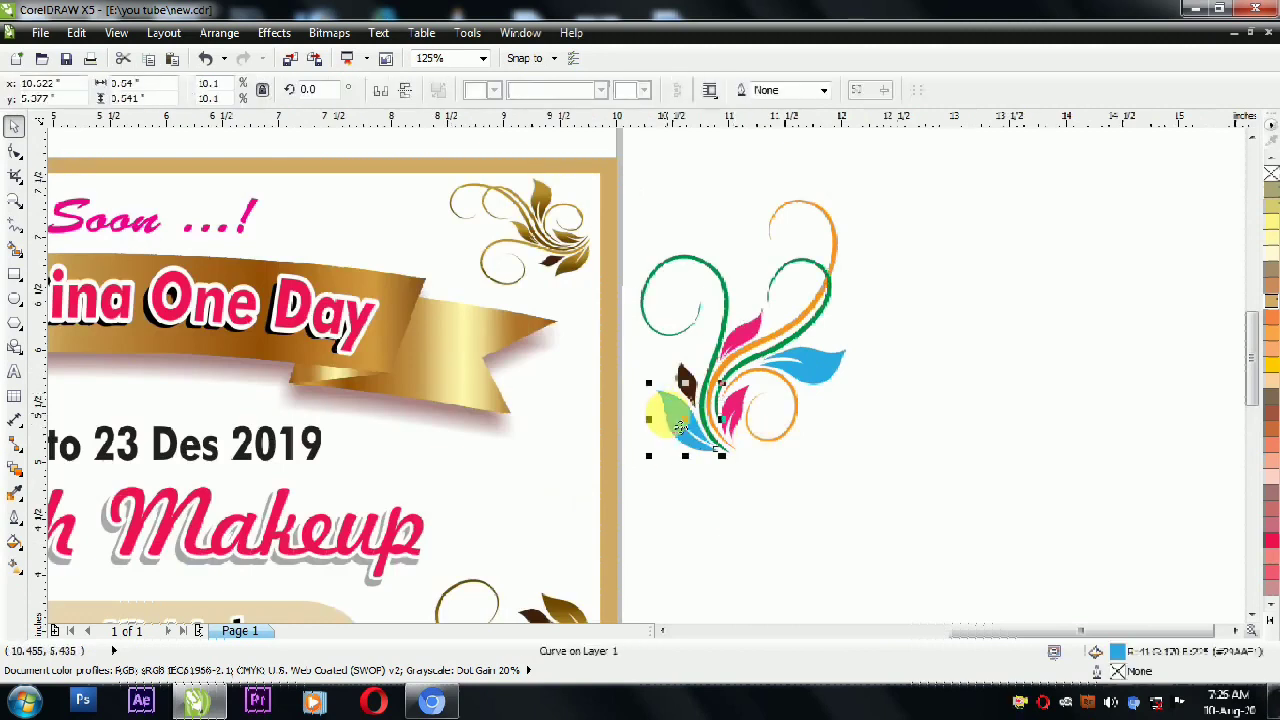
{"action": "left_click", "coordinate": [15, 568]}
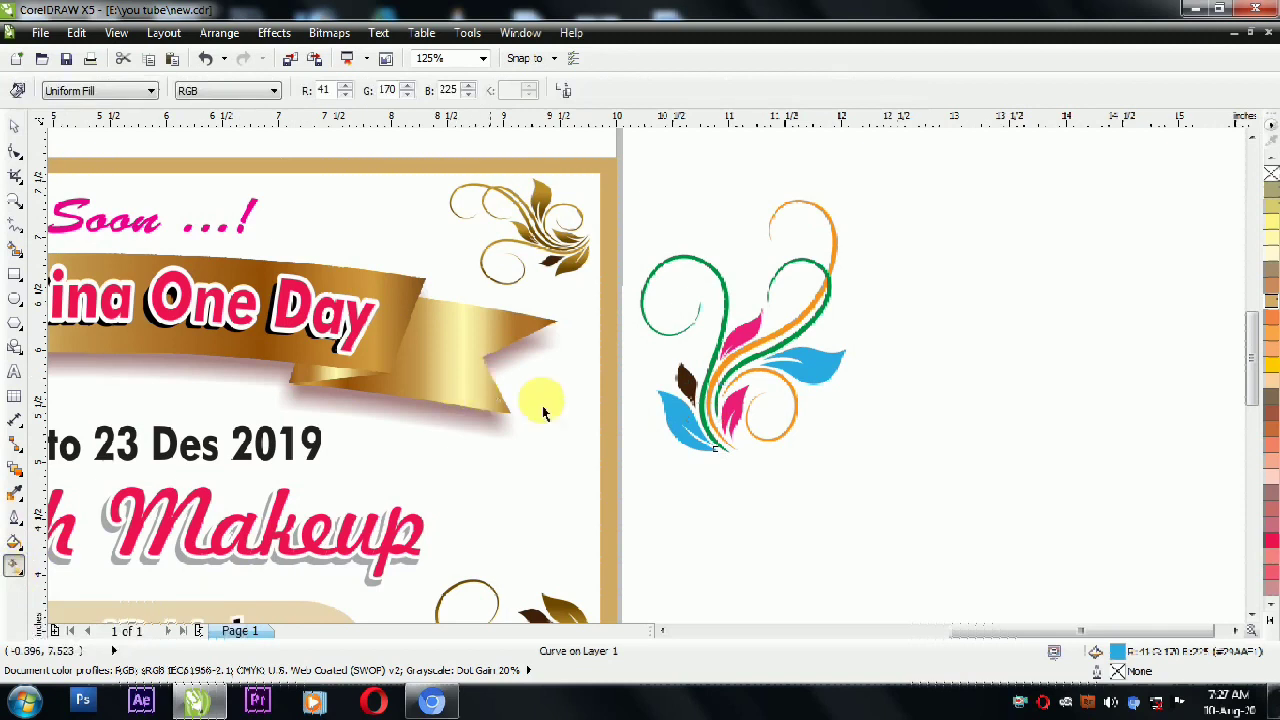
{"action": "mouse_move", "coordinate": [661, 391]}
{"action": "left_mouse_down"}
{"action": "mouse_move", "coordinate": [705, 461]}
{"action": "mouse_move", "coordinate": [655, 410]}
{"action": "left_mouse_up"}
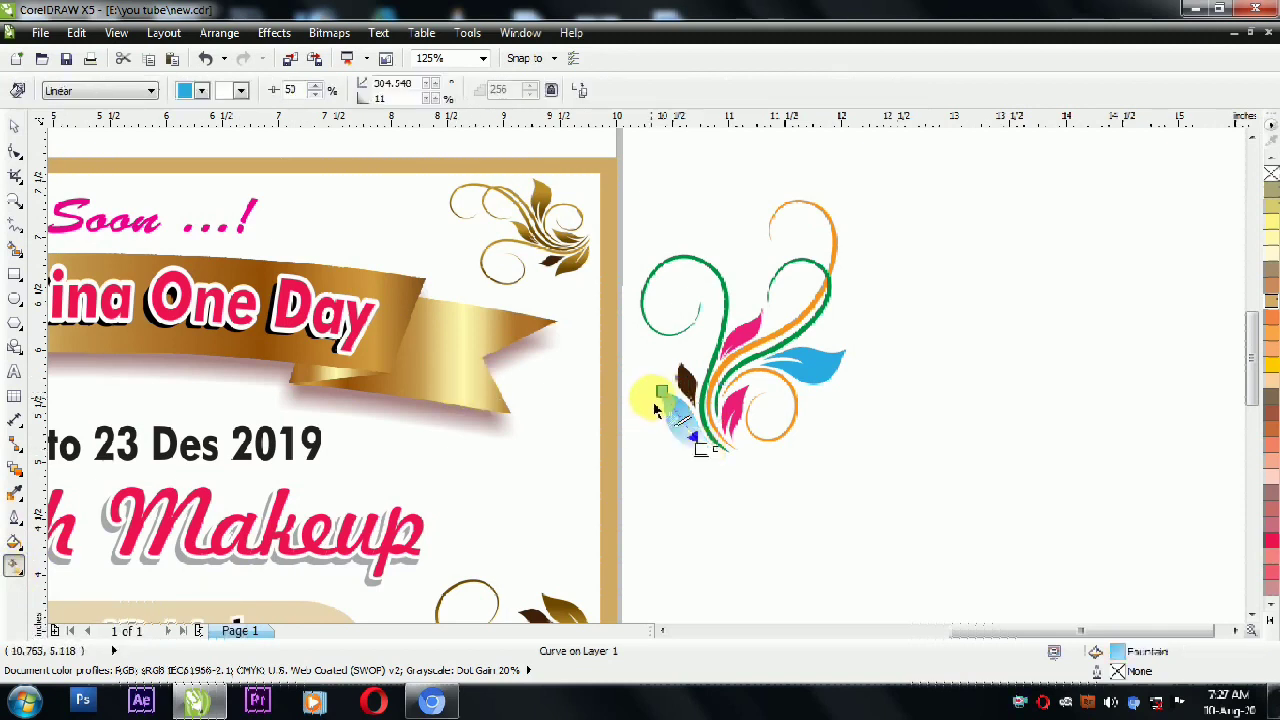
Set the gradient's start colour at the leaf tip to brown #AD7128, sampled from the pointed end of the gold ribbon.
{"action": "left_click", "coordinate": [200, 90]}
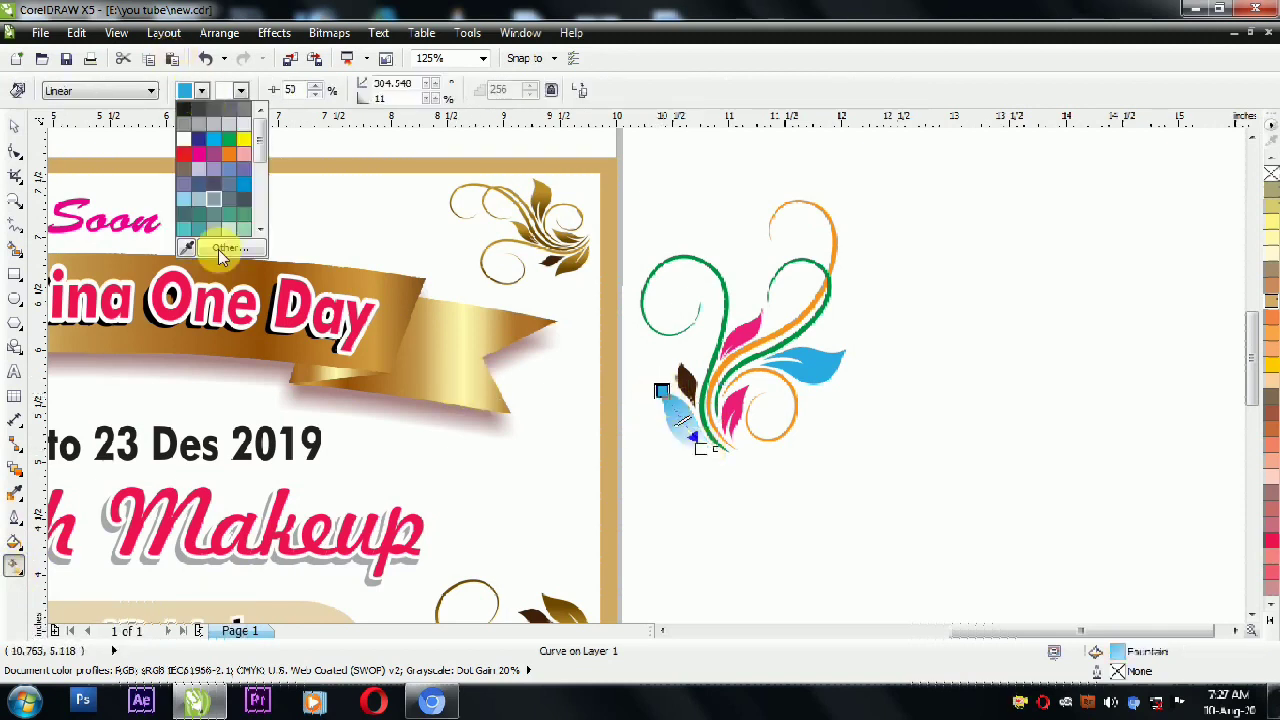
{"action": "left_click", "coordinate": [220, 249]}
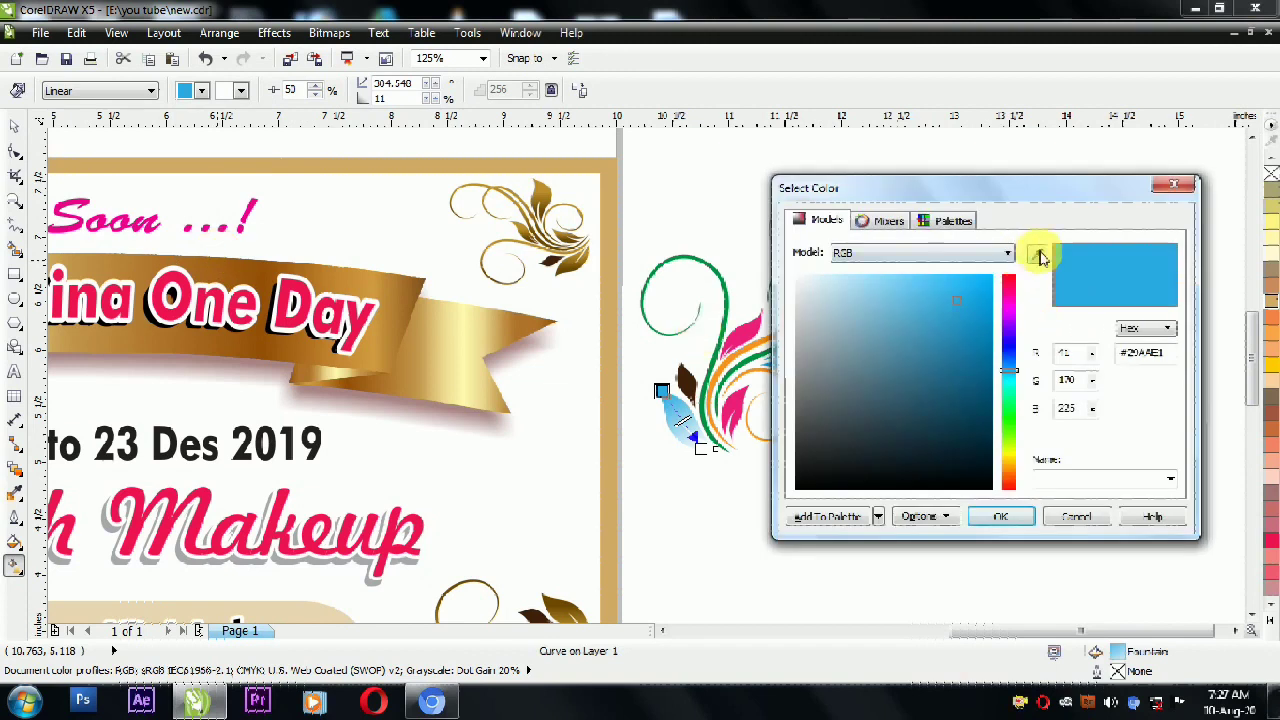
{"action": "left_click", "coordinate": [1040, 256]}
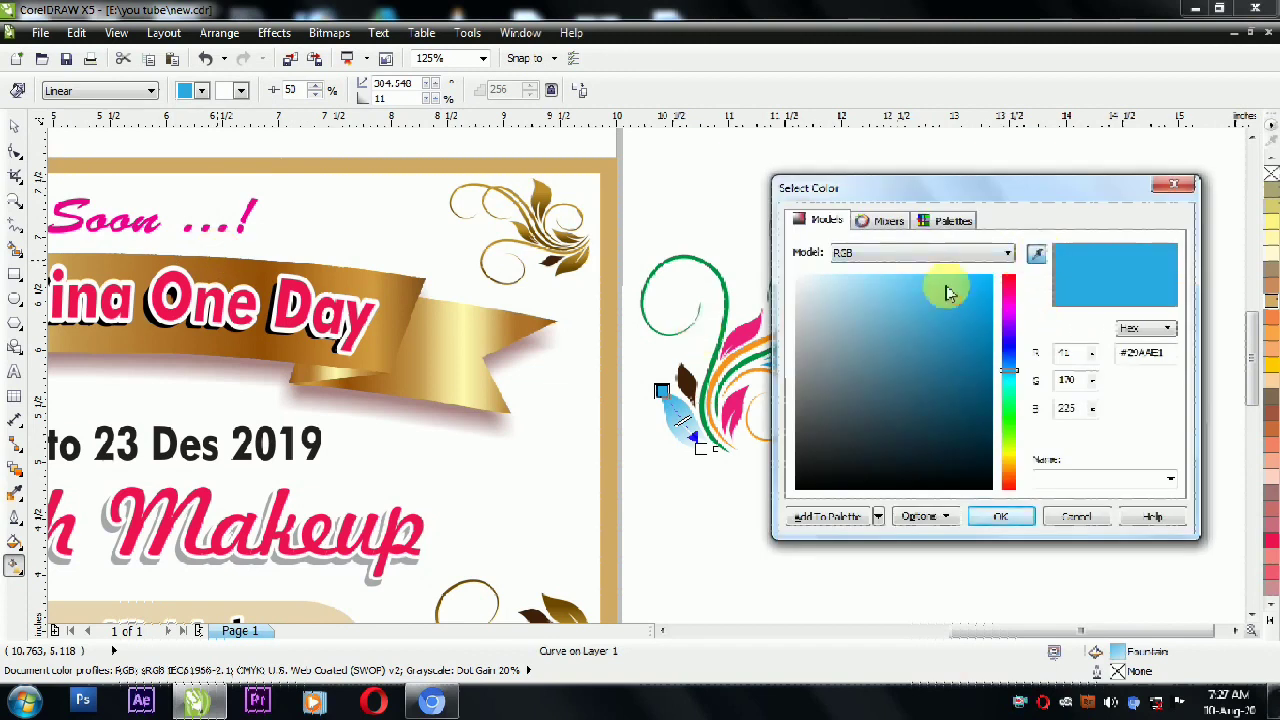
{"action": "left_click", "coordinate": [527, 330]}
{"action": "left_click_drag", "start_coordinate": [1051, 189], "coordinate": [1039, 239]}
{"action": "left_click", "coordinate": [1026, 305]}
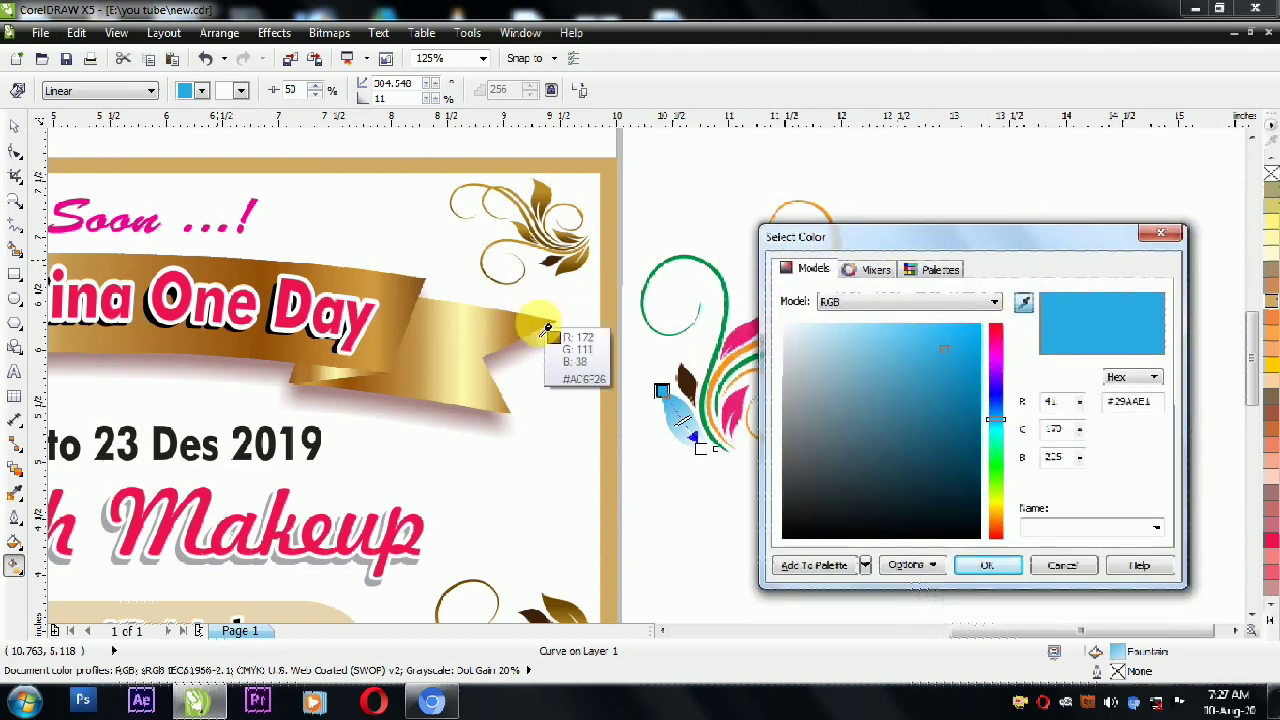
{"action": "left_click", "coordinate": [547, 328]}
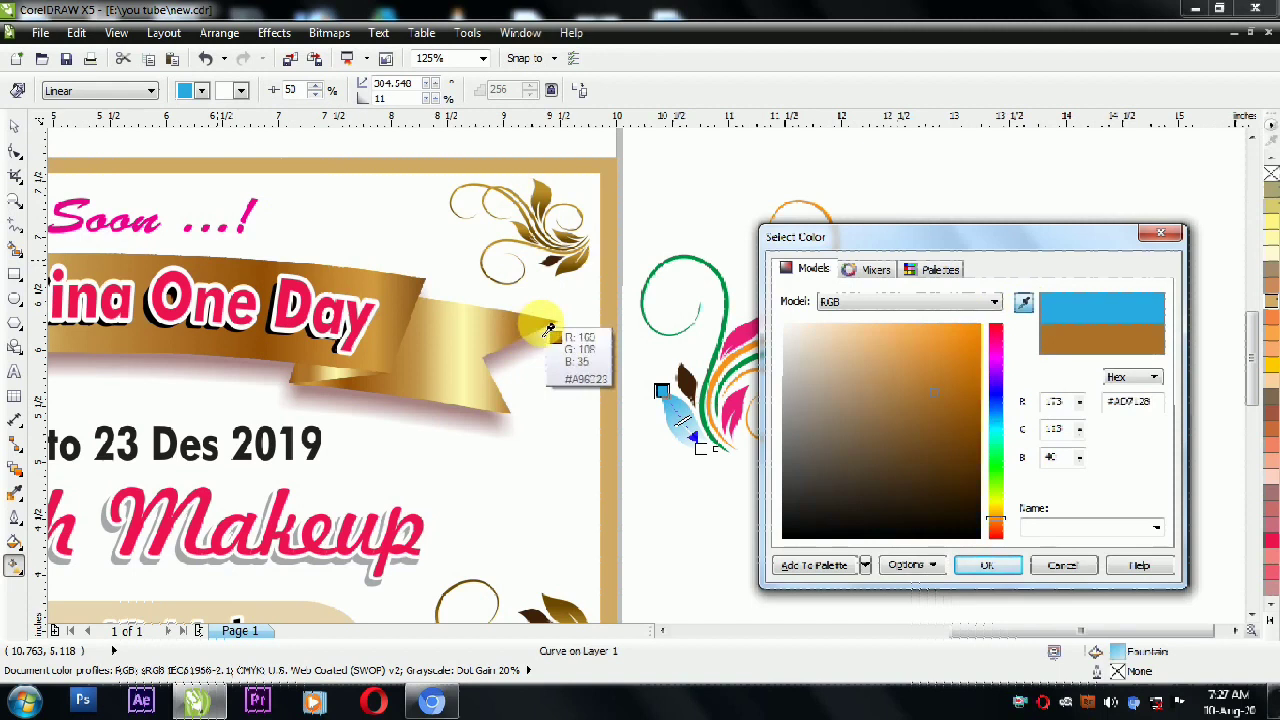
{"action": "left_click", "coordinate": [986, 565]}
Add an intermediate gradient stop at 45% on the leaf and colour it pale yellow #FEF8AE, sampled from the ribbon's highlight.
{"action": "left_click_drag", "start_coordinate": [683, 425], "coordinate": [725, 462]}
{"action": "scroll", "coordinate": [703, 445], "scroll_direction": "up", "scroll_amount": 4}
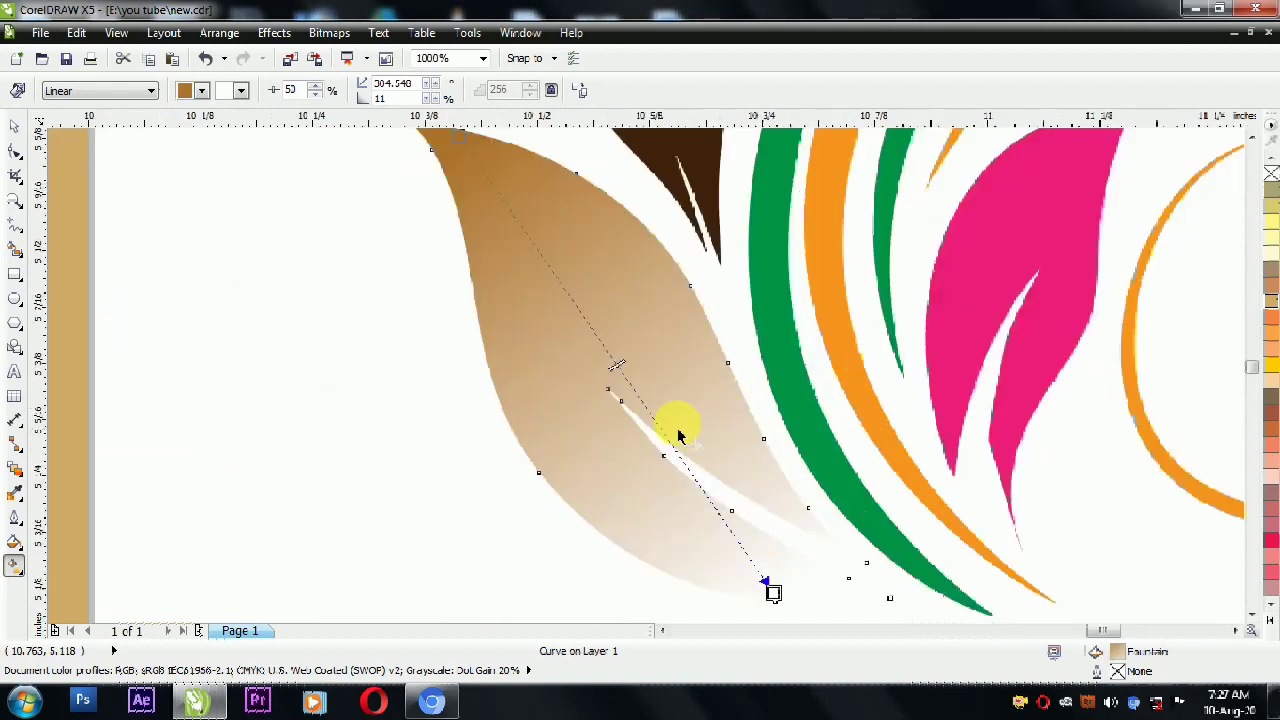
{"action": "left_click", "coordinate": [600, 345]}
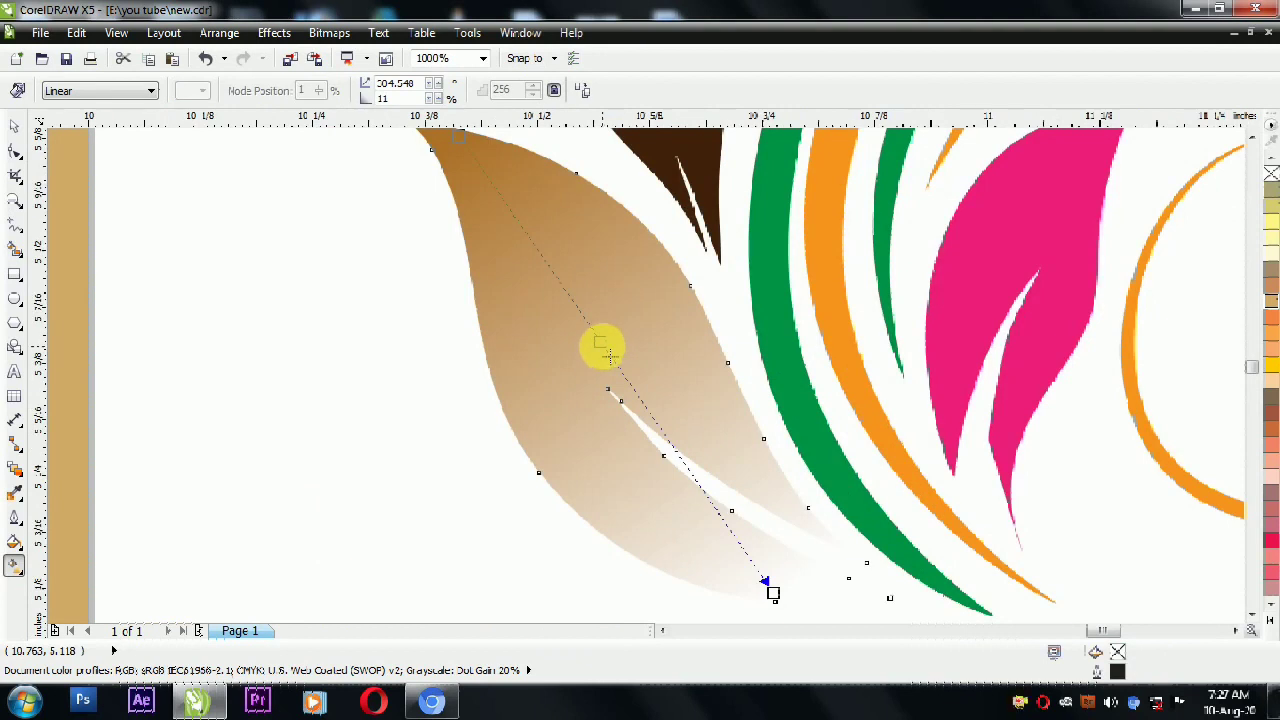
{"action": "scroll", "coordinate": [608, 355], "scroll_direction": "down", "scroll_amount": 4}
{"action": "left_click", "coordinate": [620, 352]}
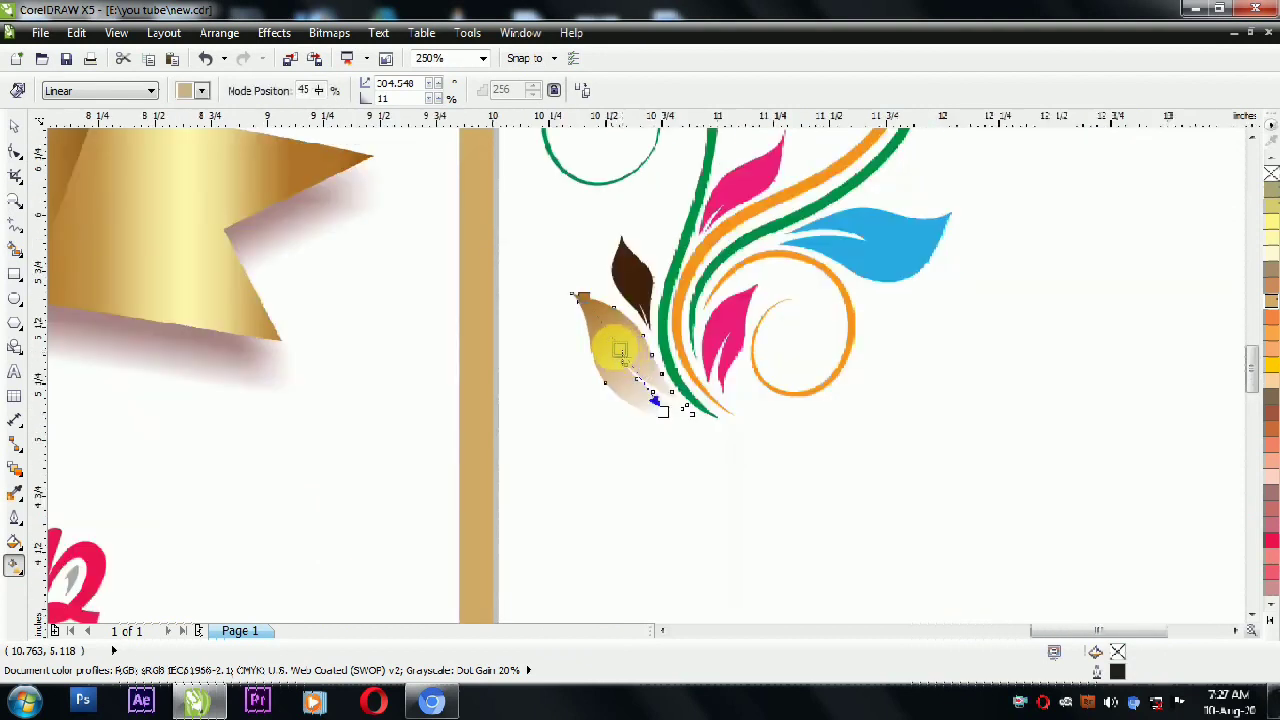
{"action": "left_click", "coordinate": [201, 90]}
{"action": "left_click", "coordinate": [224, 248]}
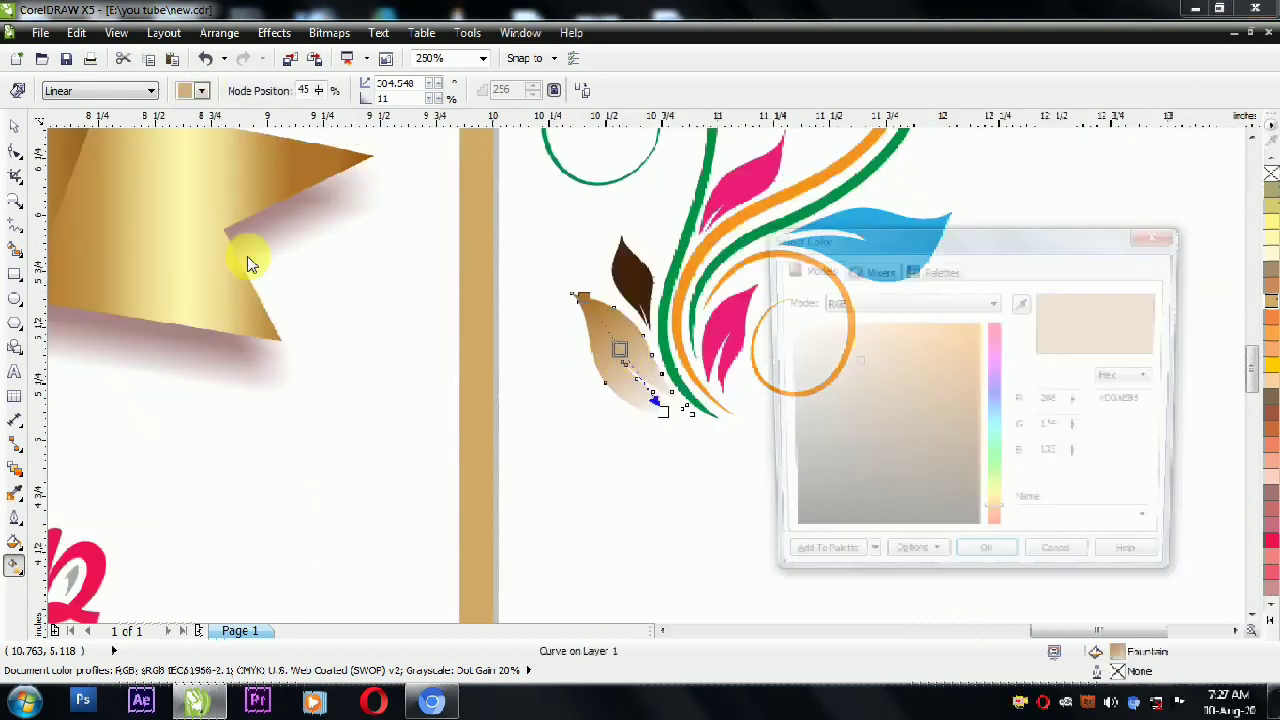
{"action": "left_click", "coordinate": [1026, 303]}
{"action": "left_click", "coordinate": [191, 197]}
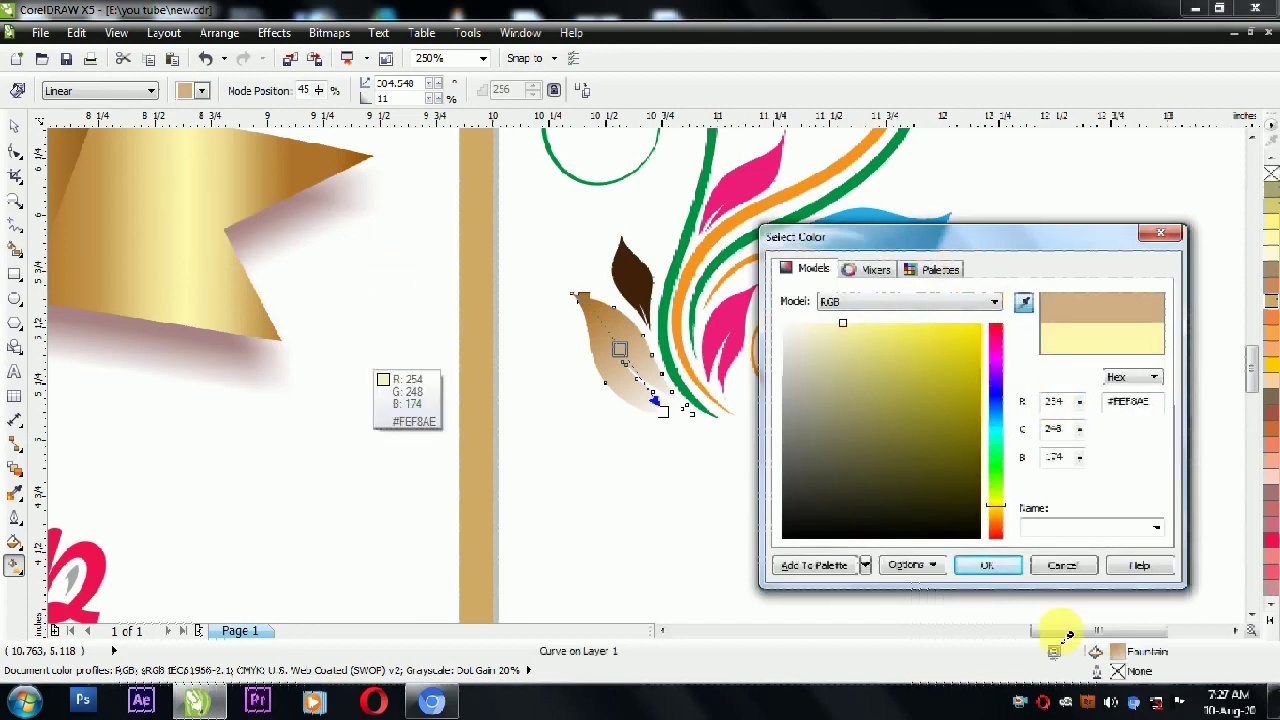
{"action": "left_click", "coordinate": [975, 567]}
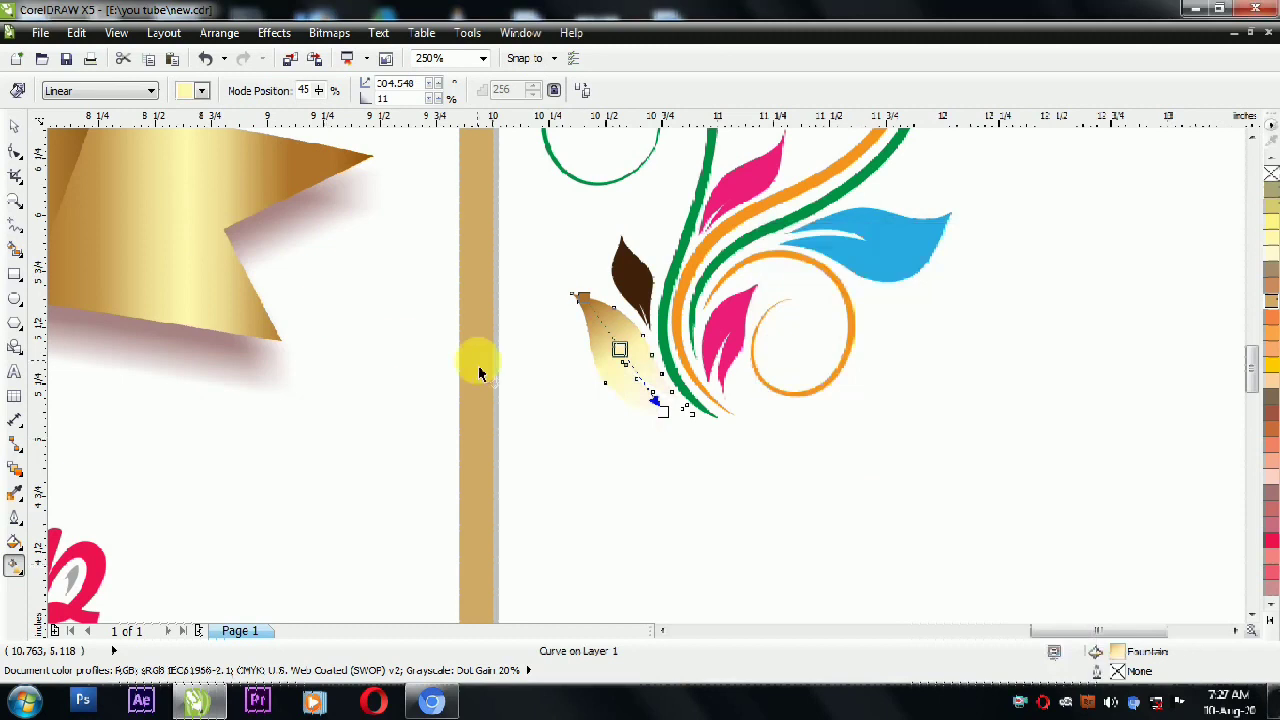
Set the gradient's end colour at the leaf base to dark brown #965209, sampled from the ribbon's shaded fold.
{"action": "scroll", "coordinate": [478, 370], "scroll_direction": "down", "scroll_amount": 2}
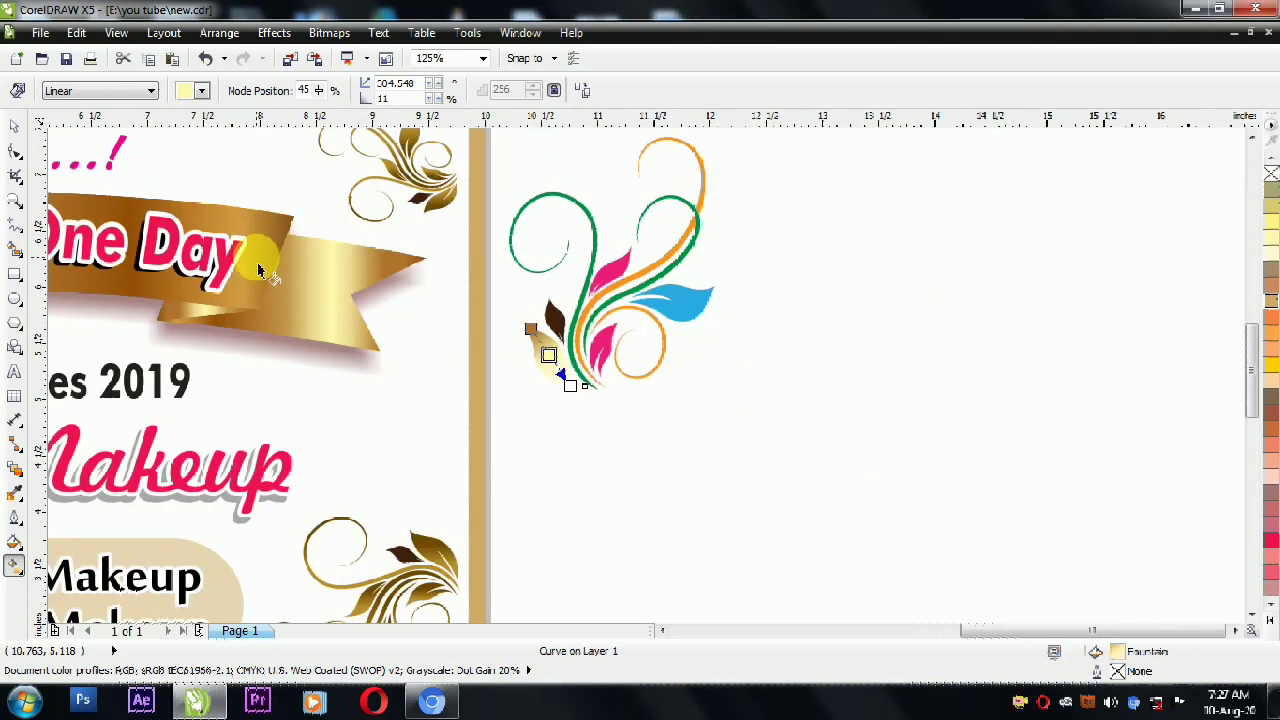
{"action": "scroll", "coordinate": [262, 270], "scroll_direction": "up", "scroll_amount": 2}
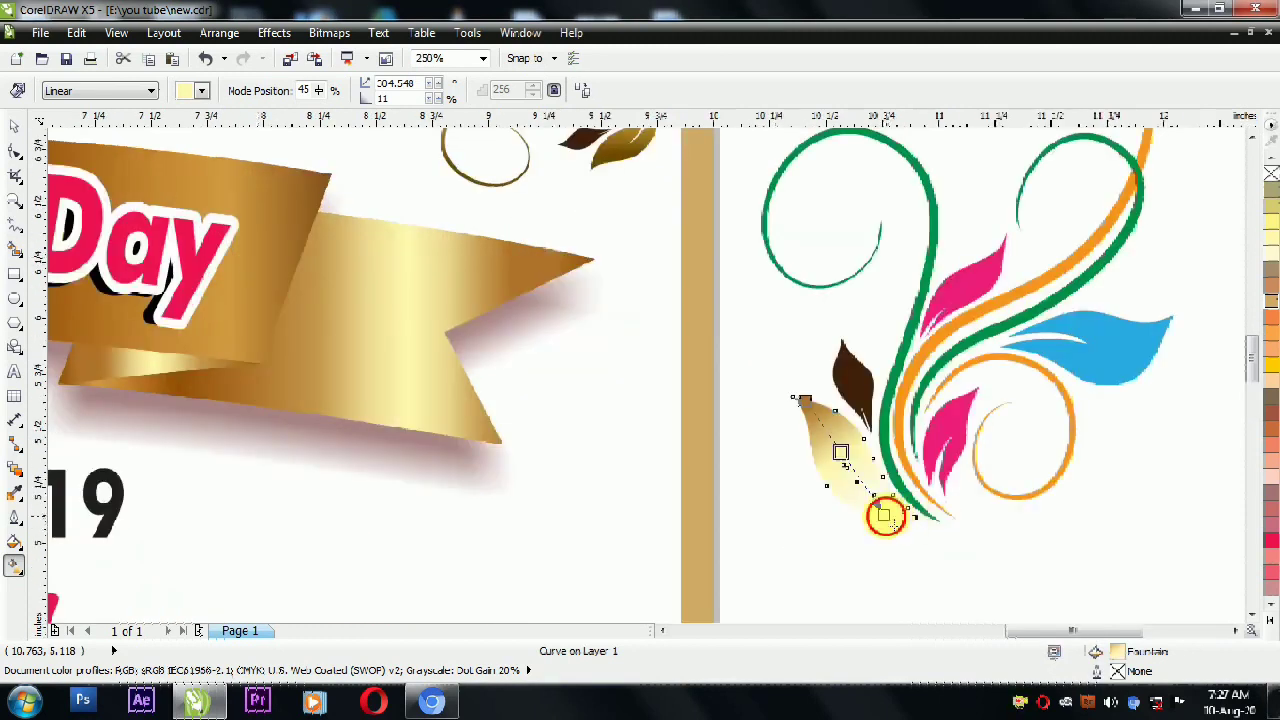
{"action": "left_click", "coordinate": [201, 92]}
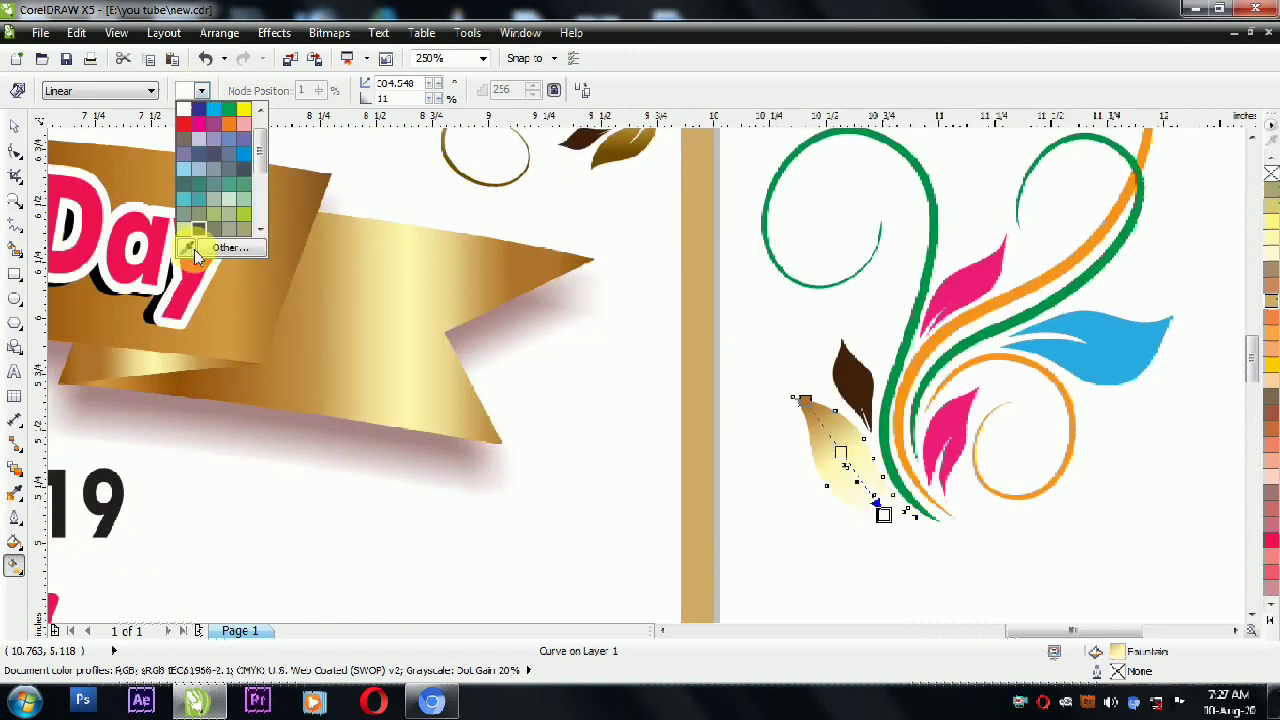
{"action": "left_click", "coordinate": [234, 251]}
{"action": "left_click", "coordinate": [1024, 305]}
{"action": "left_click", "coordinate": [280, 386]}
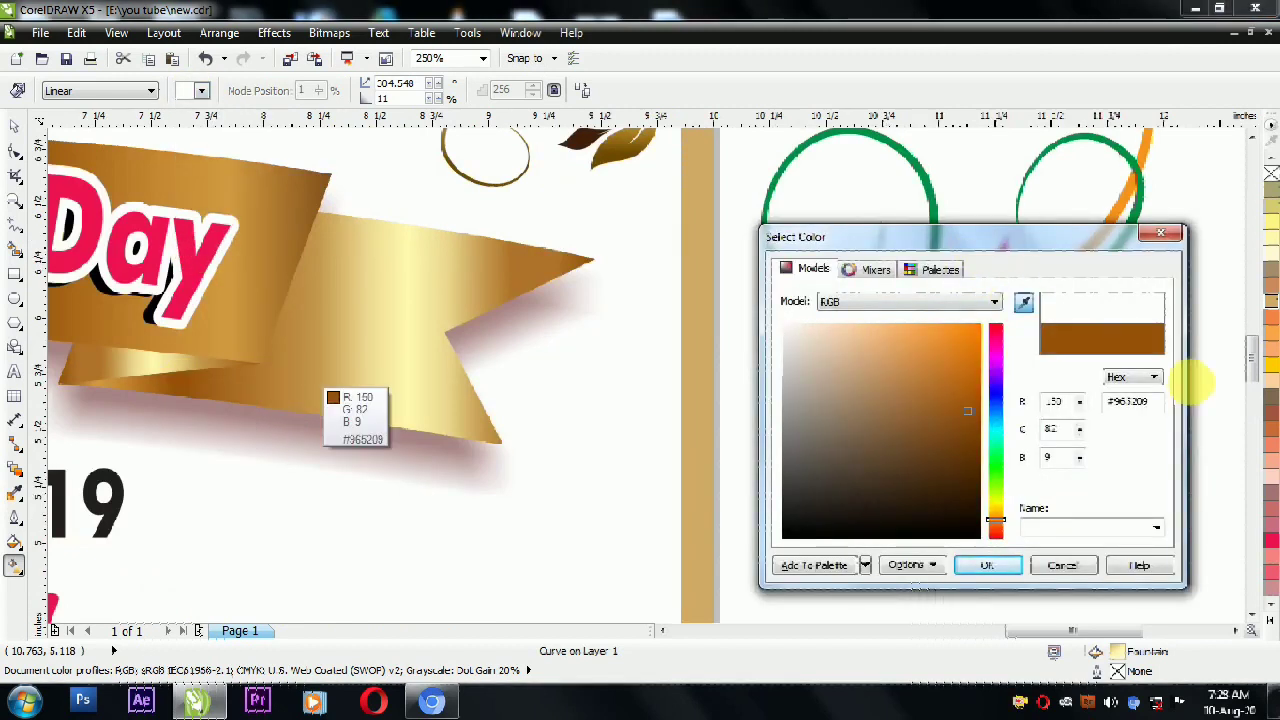
{"action": "left_click", "coordinate": [1000, 565]}
Reposition both ends of the leaf's gradient so it runs almost vertically, at about 271° with 17% edge pad.
{"action": "left_click_drag", "start_coordinate": [806, 400], "coordinate": [829, 433]}
{"action": "left_click_drag", "start_coordinate": [885, 515], "coordinate": [853, 508]}
{"action": "left_click_drag", "start_coordinate": [828, 433], "coordinate": [851, 420]}
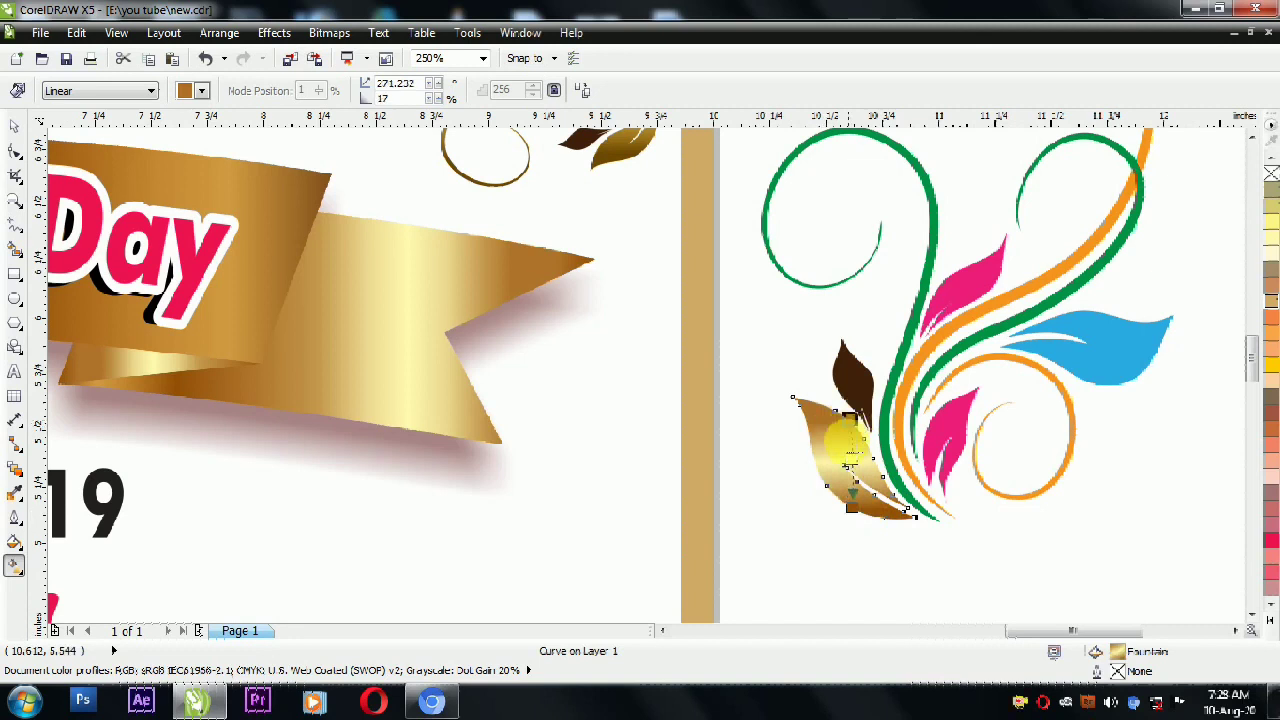
Reposition both ends of the large leaf's gradient to an angle of about 289° with 29% edge pad.
{"action": "left_click_drag", "start_coordinate": [852, 508], "coordinate": [872, 499]}
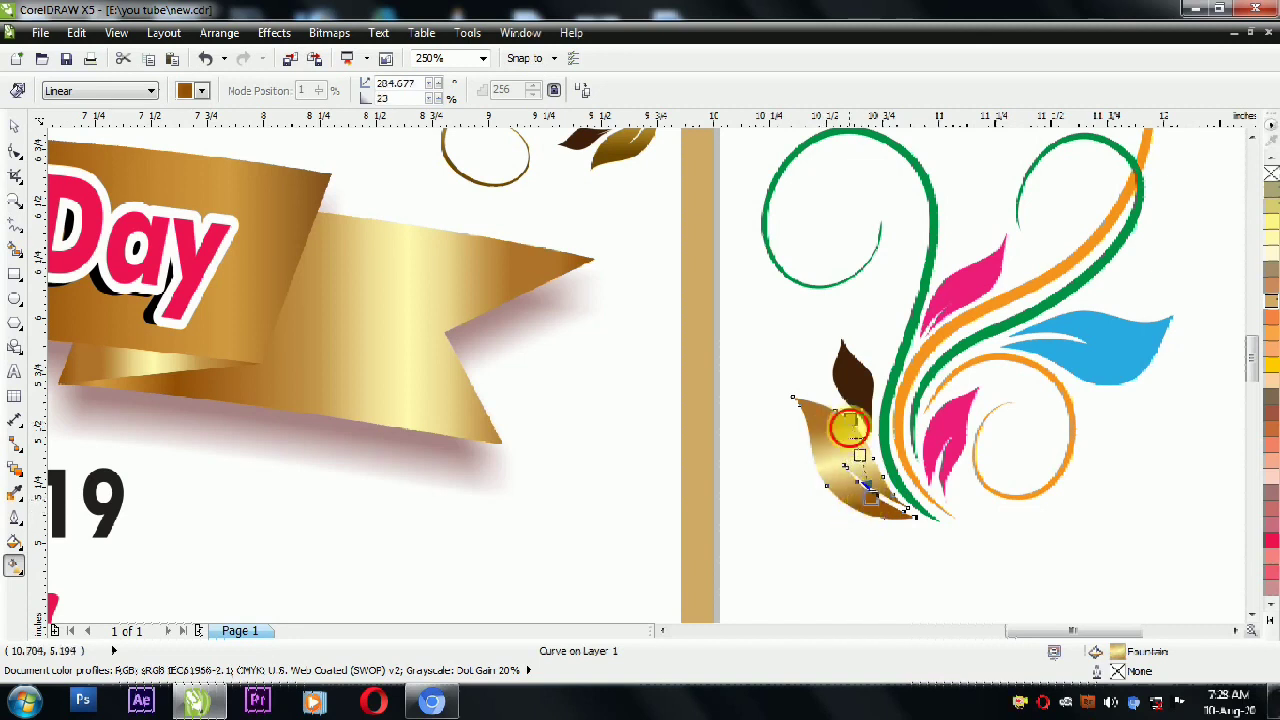
{"action": "left_click_drag", "start_coordinate": [846, 422], "coordinate": [845, 432]}
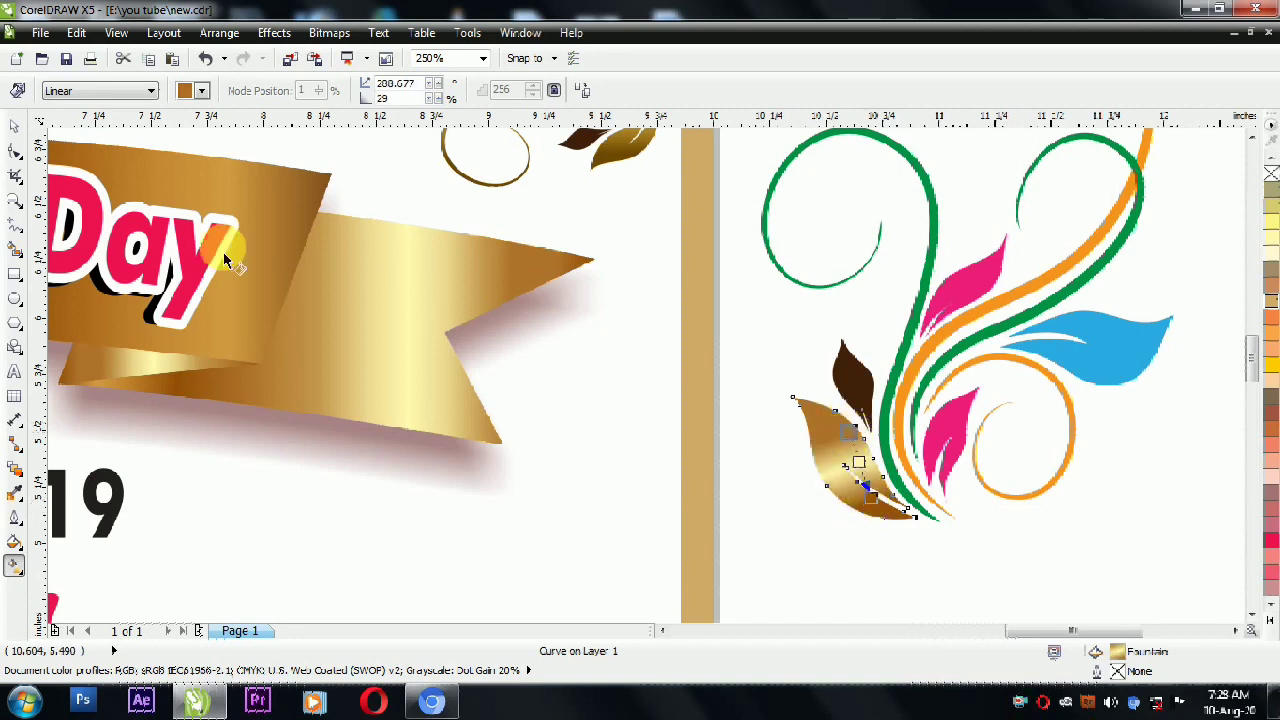
{"action": "left_click", "coordinate": [14, 126]}
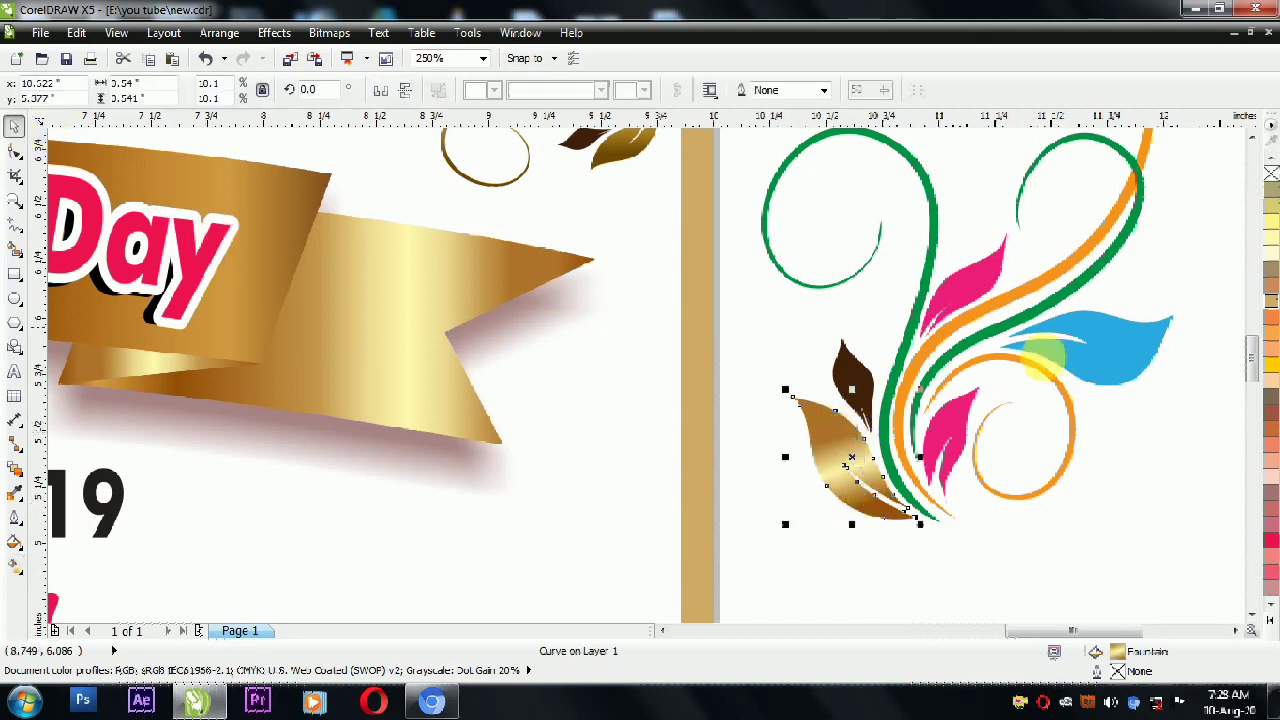
Reapply the large leaf's custom linear fountain fill and repeat it on the small dark brown leaf above.
{"action": "left_click", "coordinate": [862, 380]}
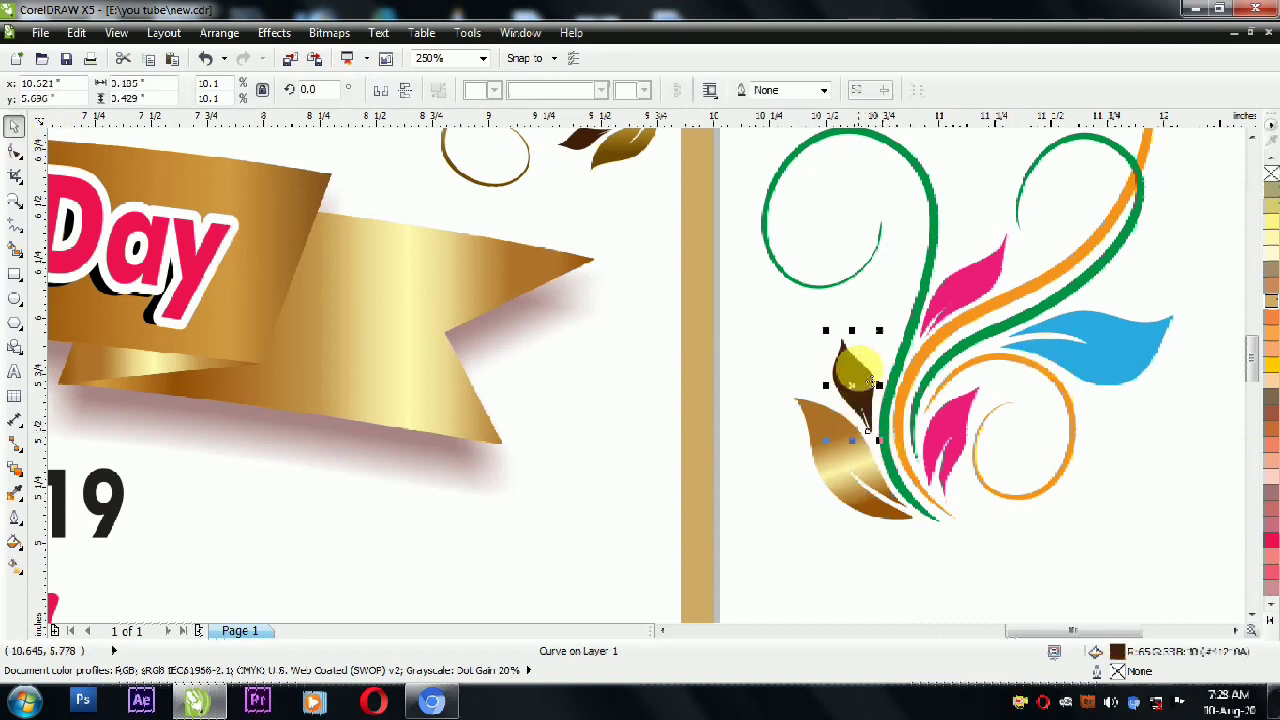
{"action": "left_click", "coordinate": [829, 425]}
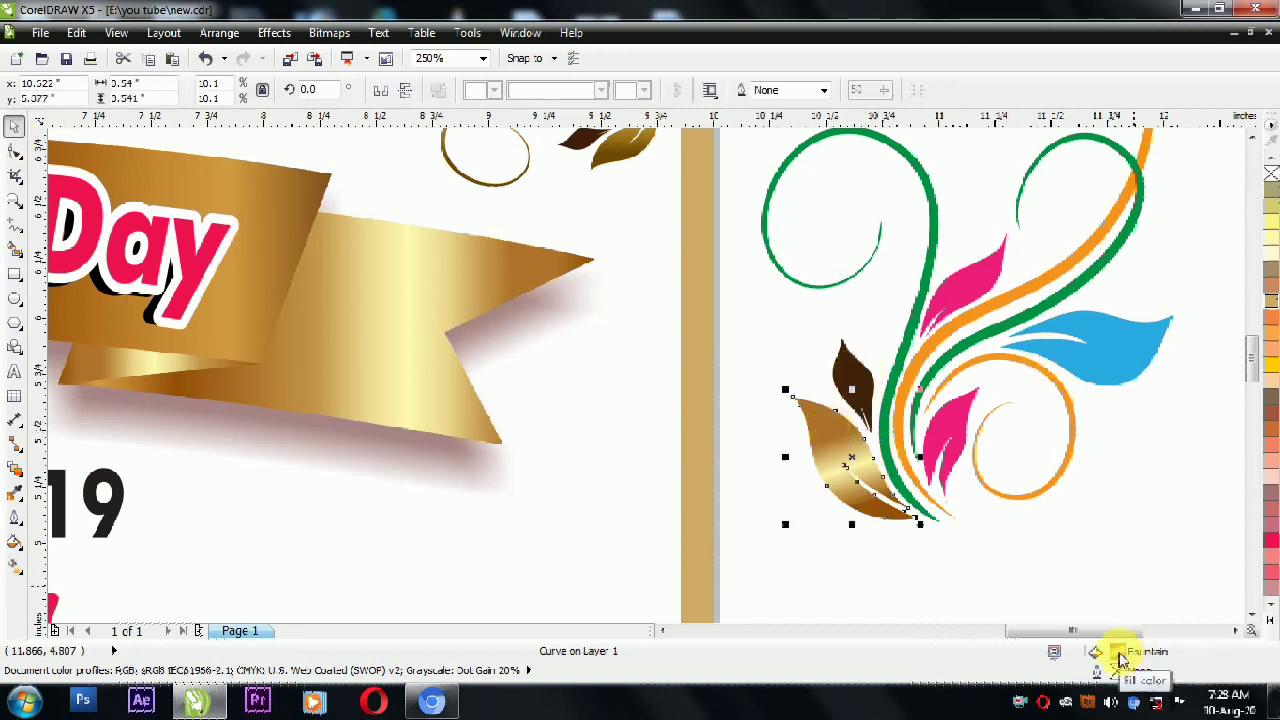
{"action": "double_click", "coordinate": [1117, 651]}
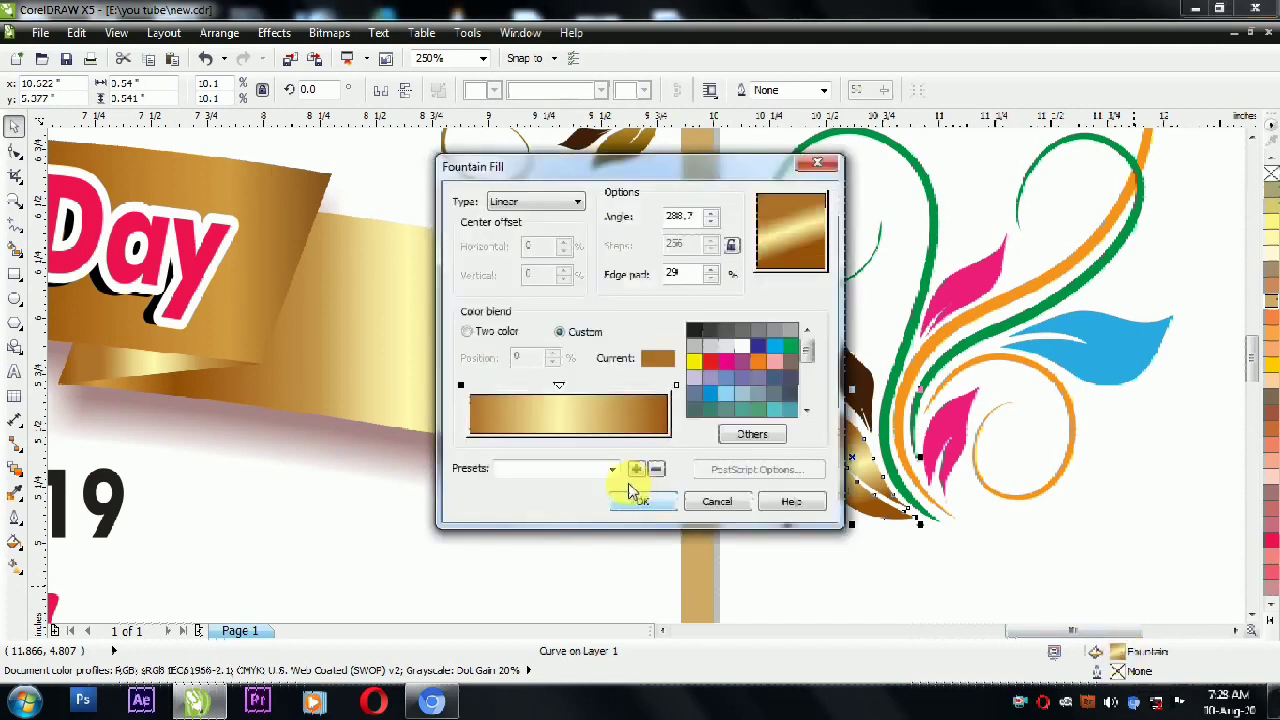
{"action": "left_click", "coordinate": [640, 496]}
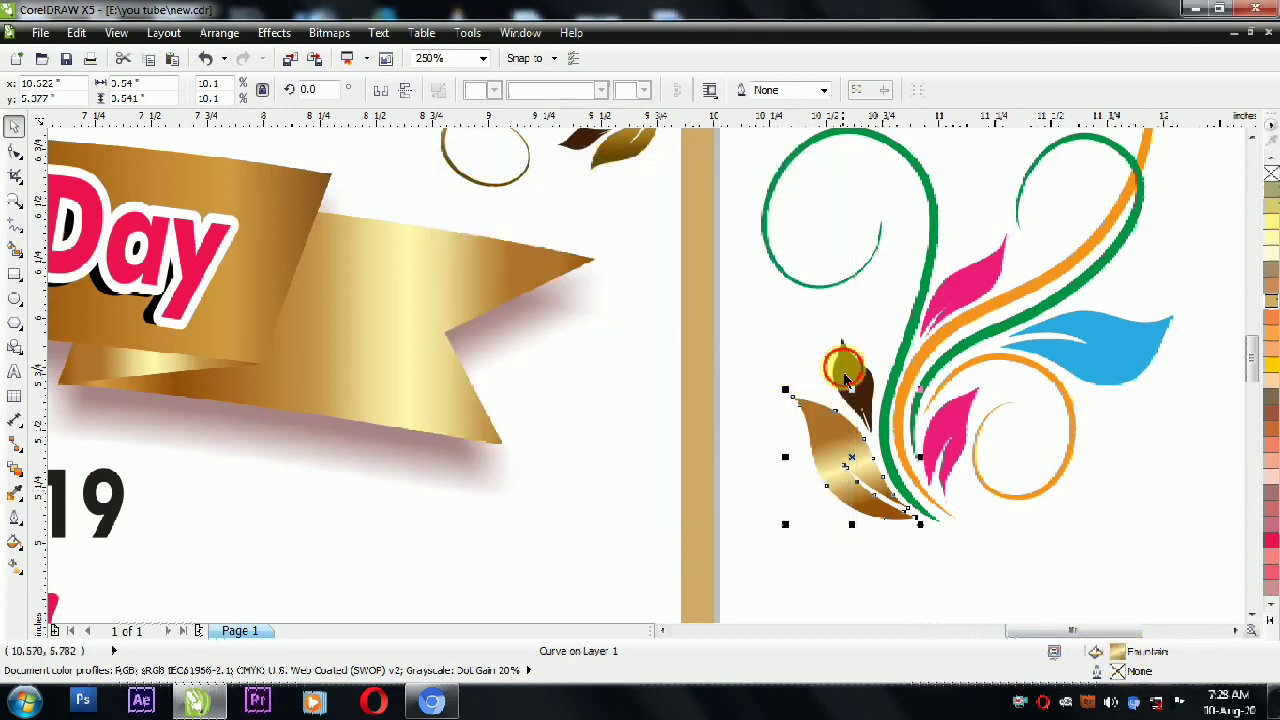
{"action": "left_click", "coordinate": [848, 376]}
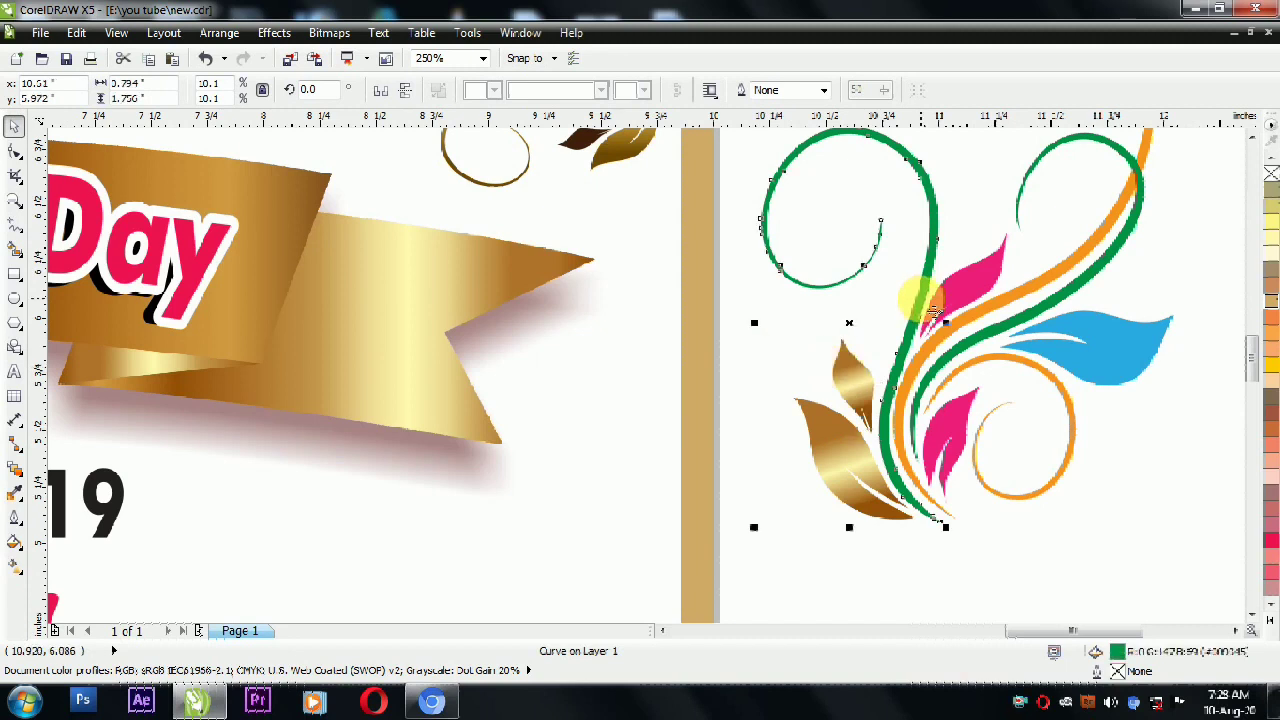
Repeat the gold fountain fill on the large green swirl, the upper pink leaf and the long orange stem.
{"action": "left_click", "coordinate": [932, 310]}
{"action": "left_click", "coordinate": [966, 285]}
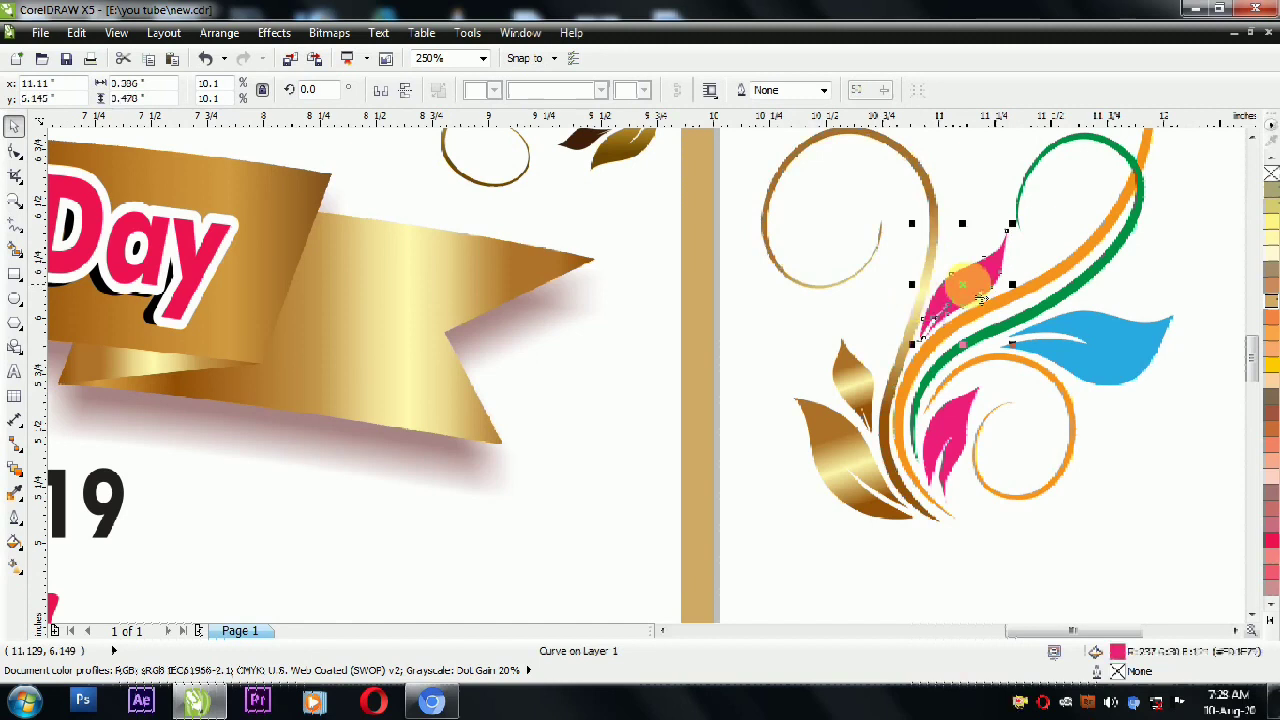
{"action": "key", "text": "ctrl+r"}
{"action": "left_click", "coordinate": [1004, 299]}
{"action": "key", "text": "ctrl+r"}
Repeat the gold fountain fill on the remaining green stem, the blue leaf, the orange spiral and the lower pink leaf.
{"action": "left_click", "coordinate": [1019, 318]}
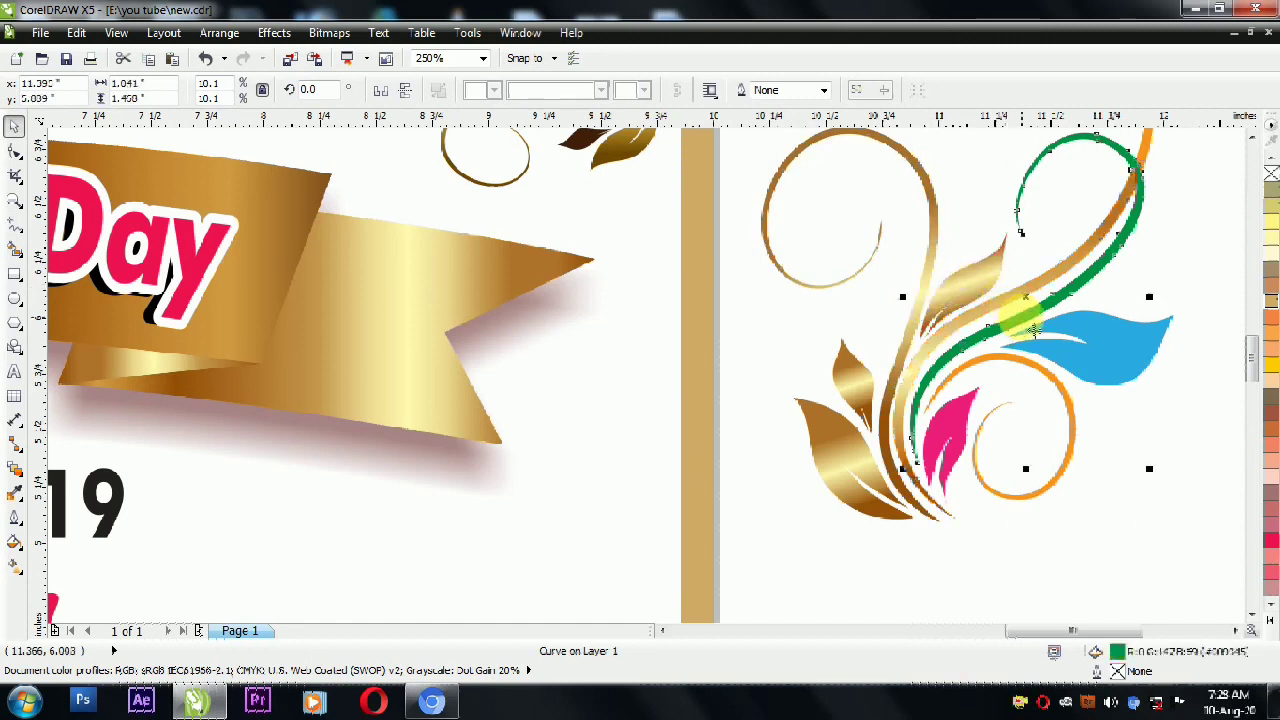
{"action": "key", "text": "ctrl+r"}
{"action": "left_click", "coordinate": [1058, 331]}
{"action": "key", "text": "ctrl+r"}
{"action": "left_click", "coordinate": [975, 405]}
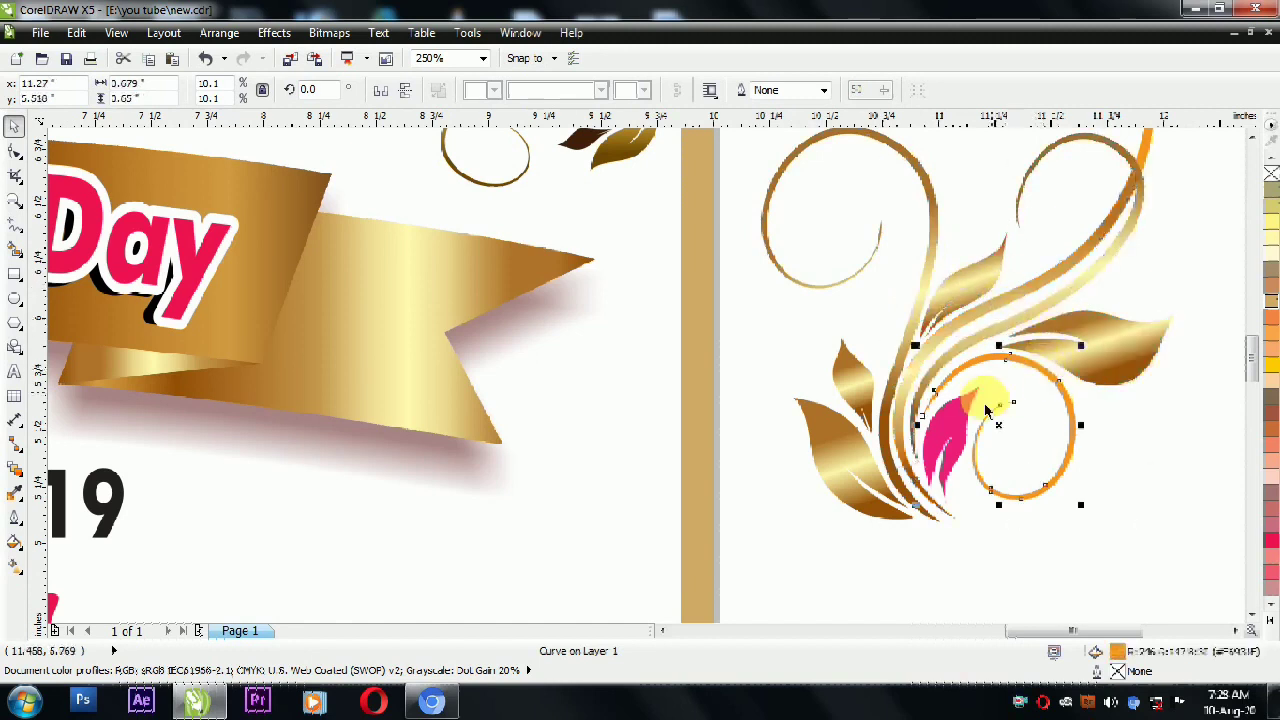
{"action": "key", "text": "ctrl+r"}
Repeat the gold fountain fill on the orange curl at the top of the ornament.
{"action": "left_click", "coordinate": [766, 491]}
{"action": "scroll", "coordinate": [766, 491], "scroll_direction": "down", "scroll_amount": 1}
{"action": "left_click_drag", "start_coordinate": [1082, 200], "coordinate": [723, 580]}
{"action": "scroll", "coordinate": [975, 282], "scroll_direction": "up", "scroll_amount": 1}
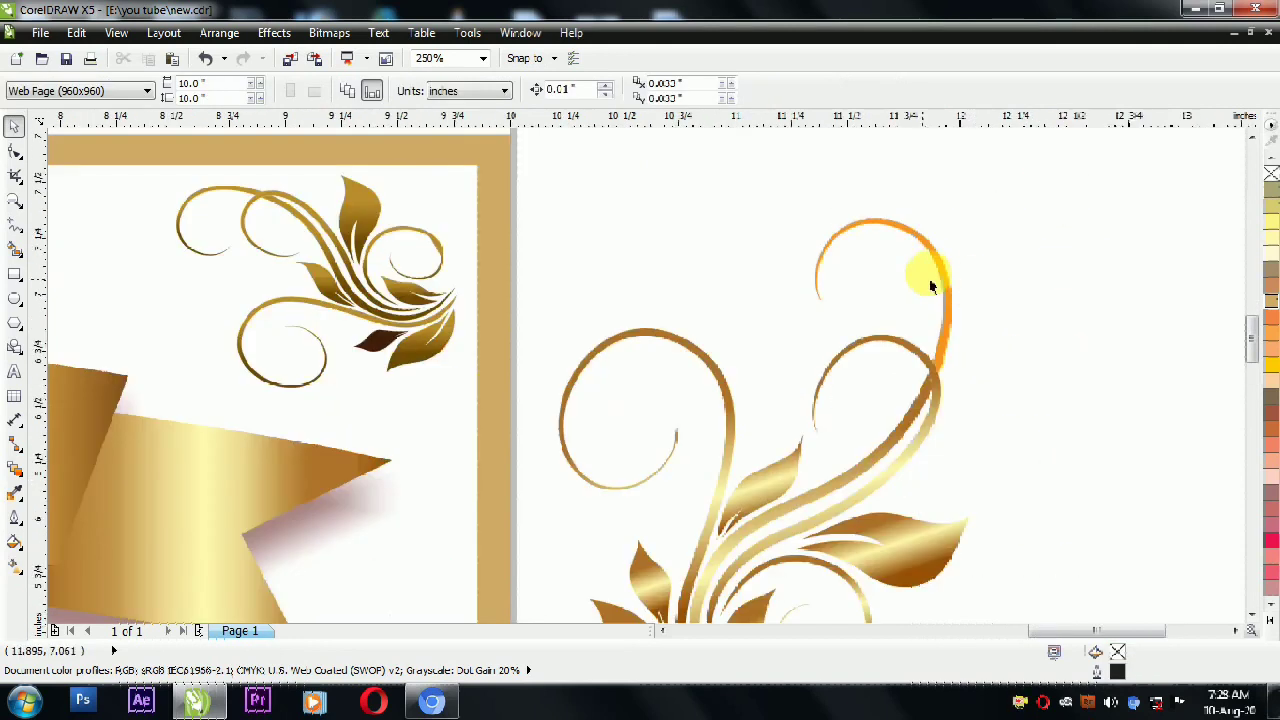
{"action": "left_click", "coordinate": [937, 262]}
{"action": "left_click", "coordinate": [1034, 183]}
Scale all ten ornament pieces together to about 1.12 × 1.37 inches and place them on the empty area beside the page.
{"action": "scroll", "coordinate": [1034, 183], "scroll_direction": "down", "scroll_amount": 1}
{"action": "left_click_drag", "start_coordinate": [1078, 166], "coordinate": [766, 517]}
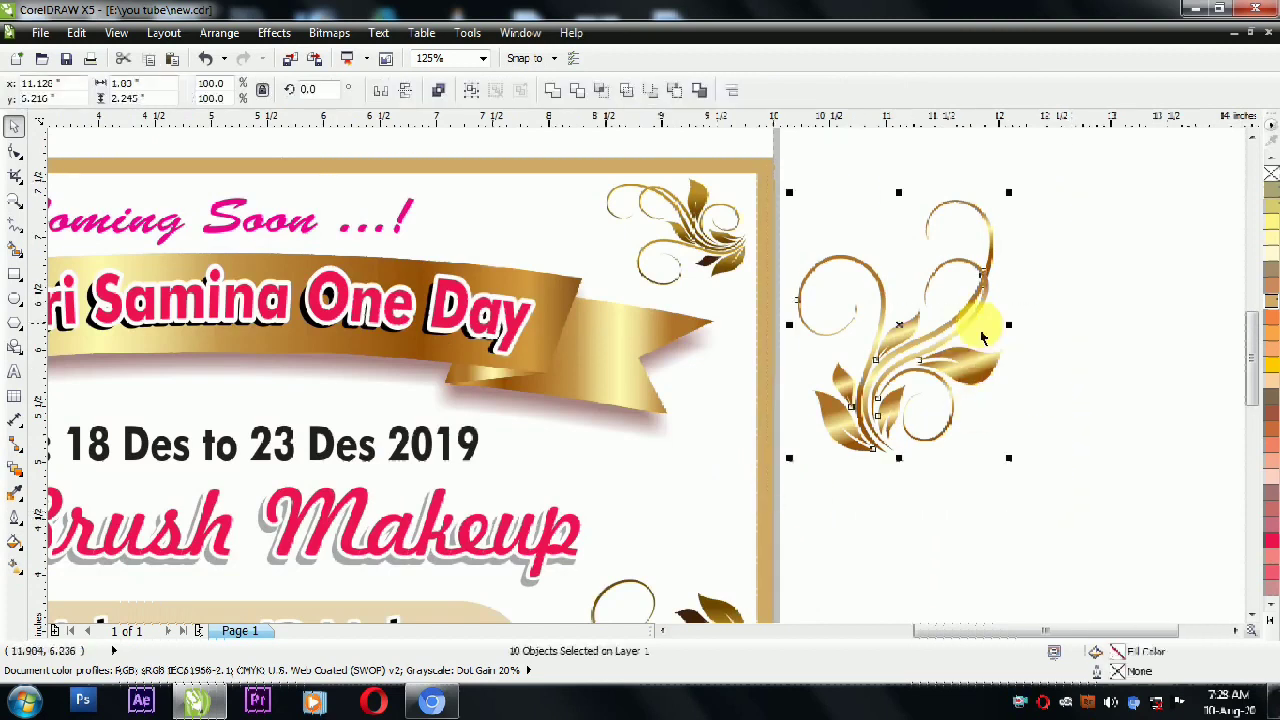
{"action": "left_click_drag", "start_coordinate": [975, 328], "coordinate": [728, 442]}
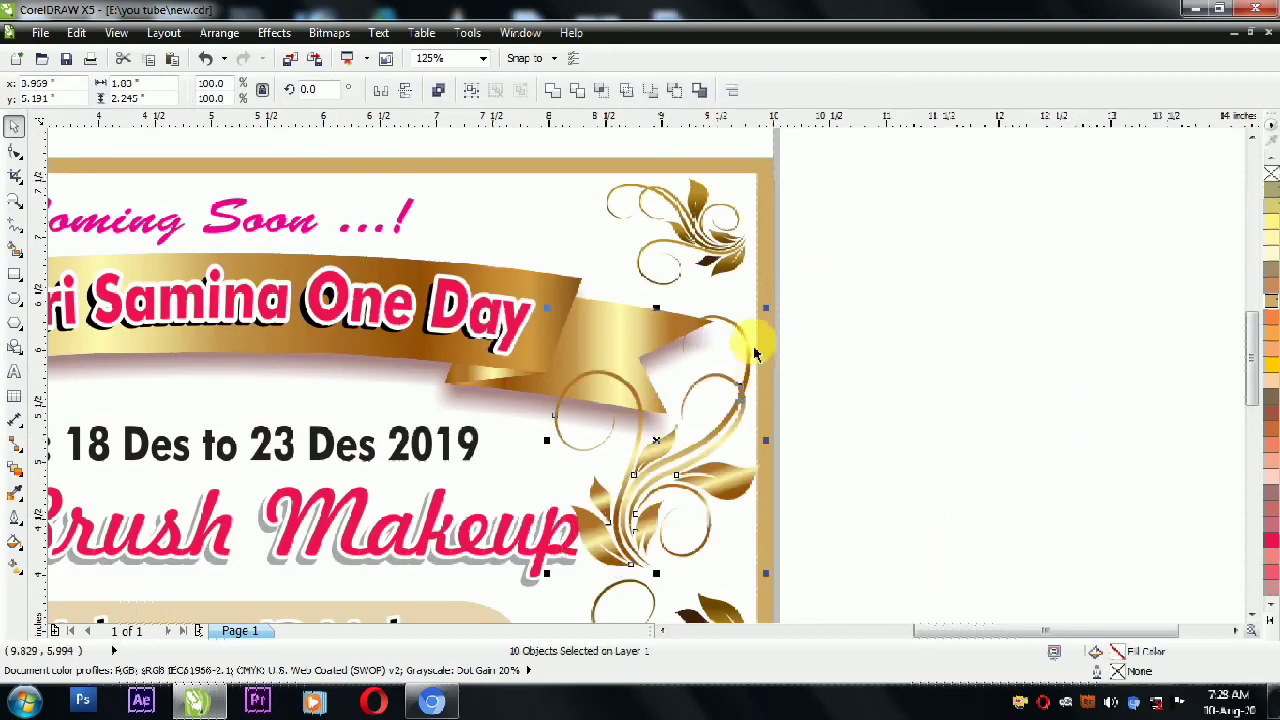
{"action": "left_click_drag", "start_coordinate": [766, 325], "coordinate": [724, 362]}
{"action": "left_click_drag", "start_coordinate": [686, 457], "coordinate": [998, 383]}
{"action": "scroll", "coordinate": [998, 383], "scroll_direction": "up", "scroll_amount": 2}
{"action": "scroll", "coordinate": [801, 347], "scroll_direction": "down", "scroll_amount": 1}
{"action": "left_click", "coordinate": [983, 295]}
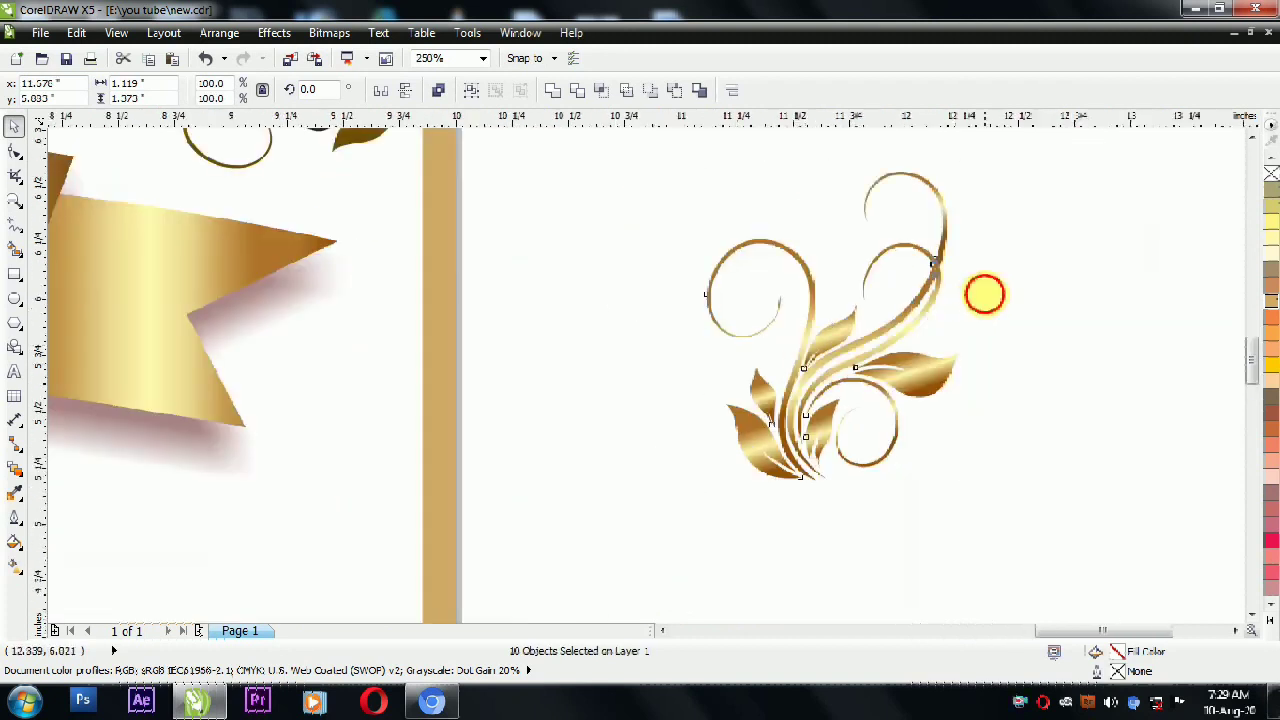
Adjust the gradient placement on the upper leaf and the neighbouring central stems with the Interactive Fill tool.
{"action": "left_click", "coordinate": [868, 374]}
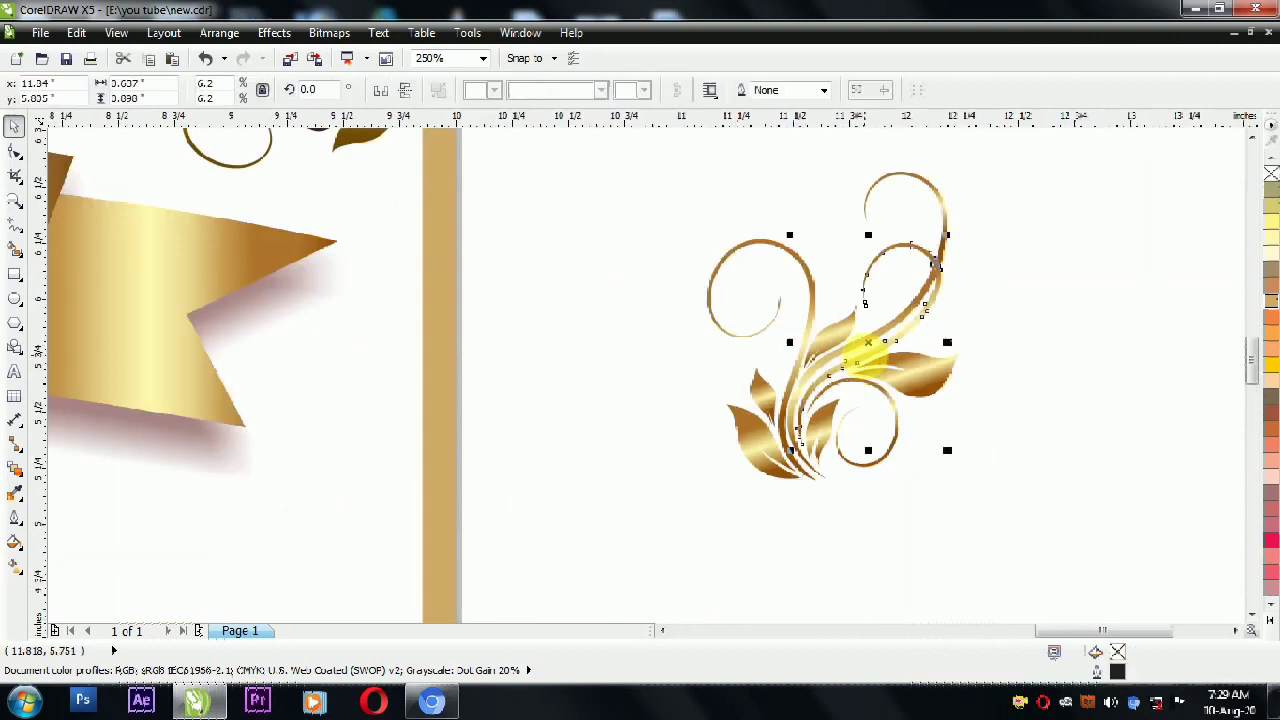
{"action": "left_click", "coordinate": [15, 570]}
{"action": "left_click_drag", "start_coordinate": [853, 295], "coordinate": [912, 305]}
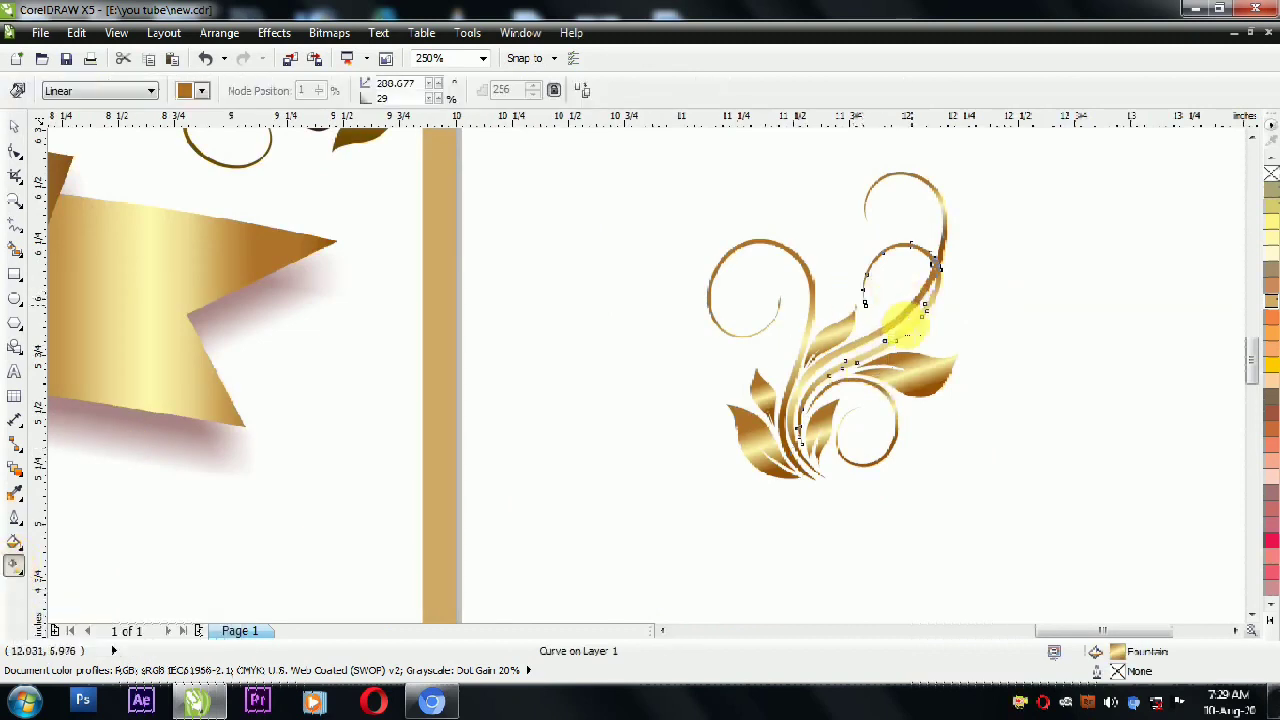
{"action": "left_click_drag", "start_coordinate": [924, 390], "coordinate": [818, 337]}
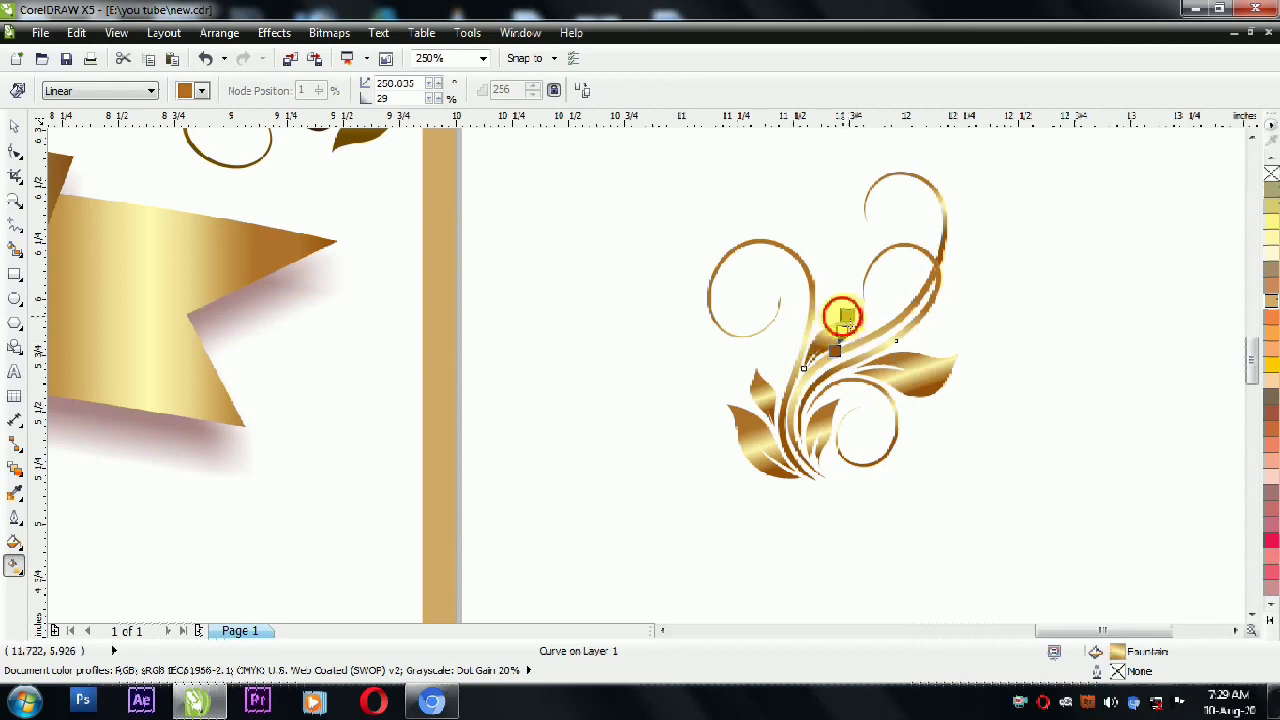
{"action": "left_click_drag", "start_coordinate": [842, 316], "coordinate": [835, 420]}
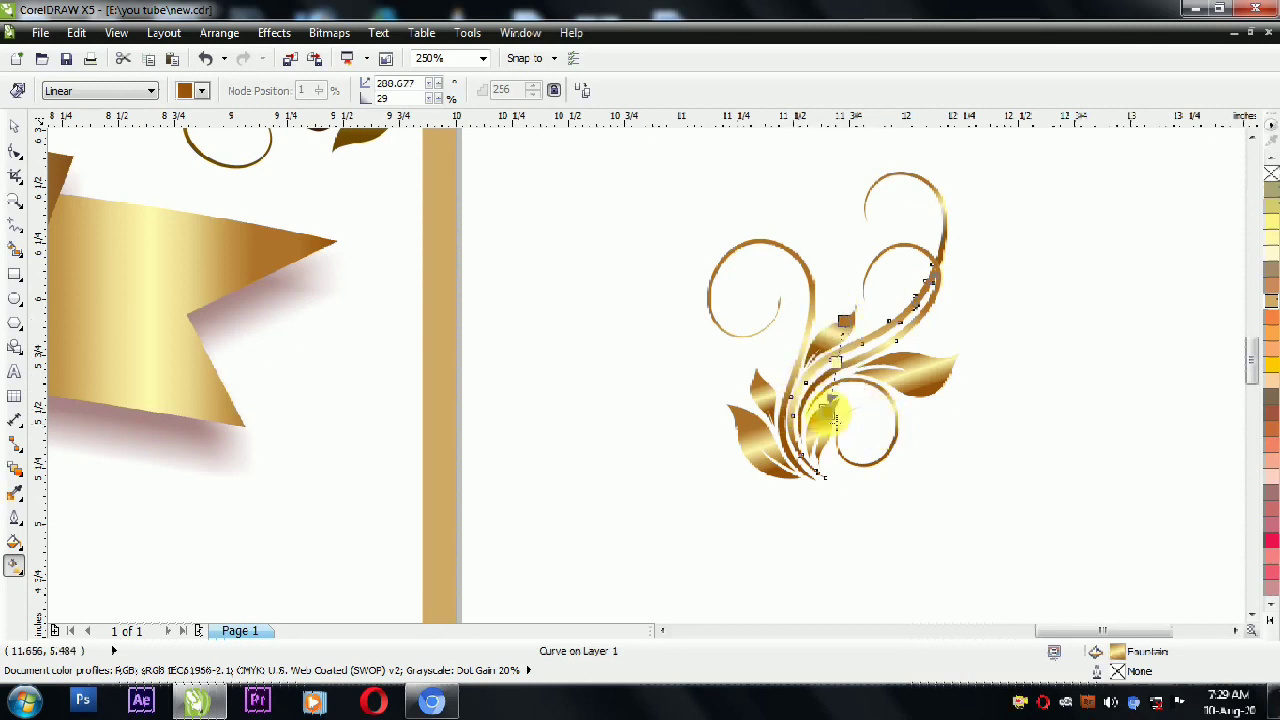
Reposition the gradient on the long side leaf to about 265° with 23% edge pad.
{"action": "left_click", "coordinate": [919, 381]}
{"action": "mouse_move", "coordinate": [905, 407]}
{"action": "left_mouse_down"}
{"action": "mouse_move", "coordinate": [908, 355]}
{"action": "mouse_move", "coordinate": [904, 391]}
{"action": "left_mouse_up"}
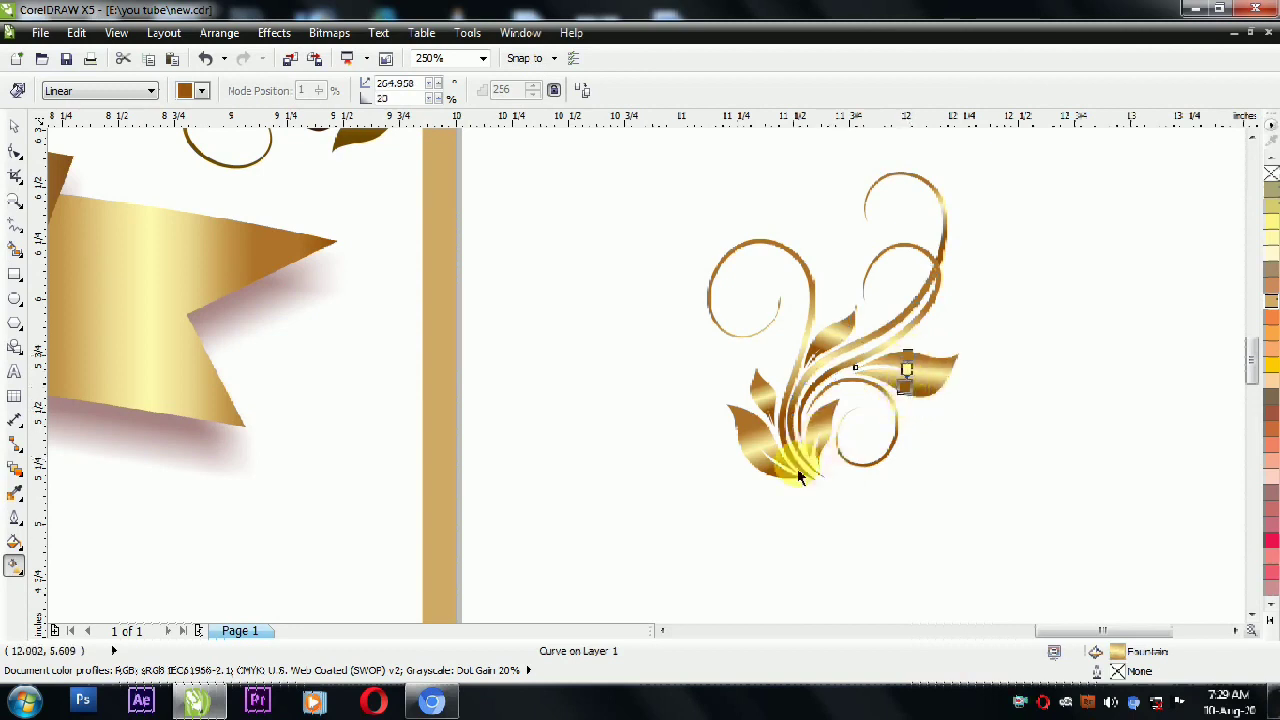
{"action": "left_click", "coordinate": [963, 451]}
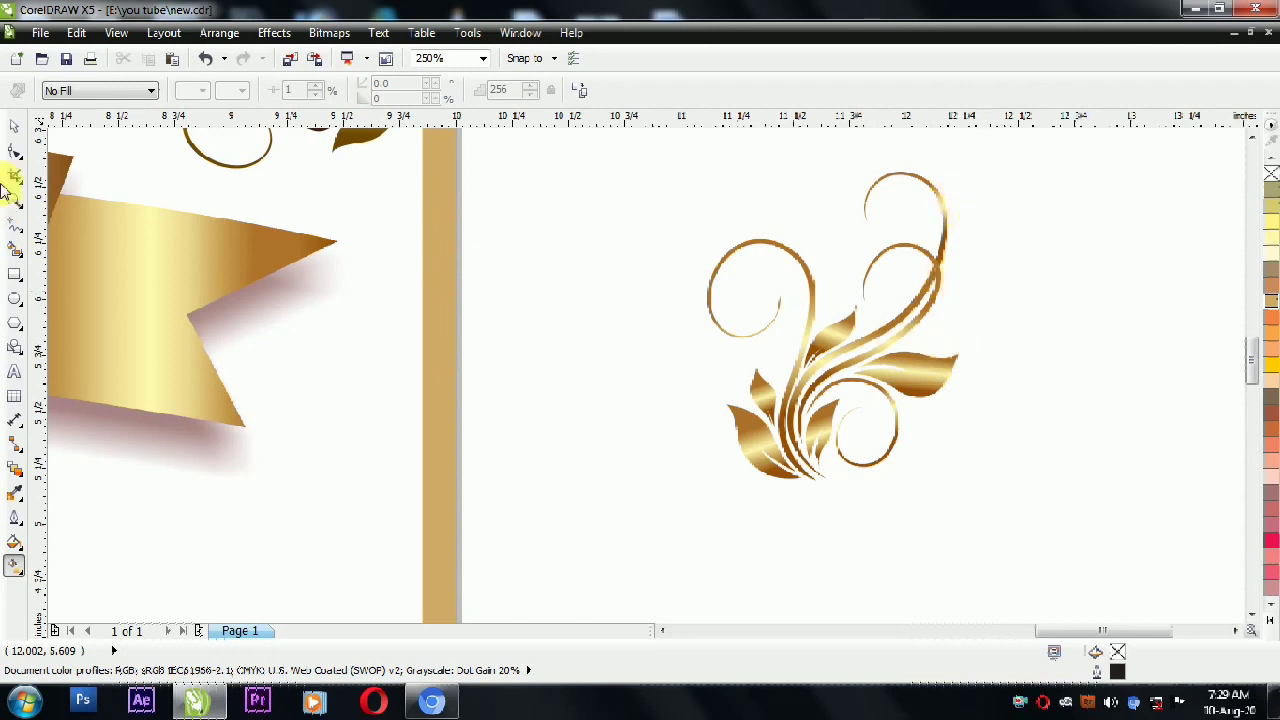
Select all pieces of the gold ornament and group them.
{"action": "left_click", "coordinate": [15, 129]}
{"action": "left_click_drag", "start_coordinate": [643, 538], "coordinate": [1002, 189]}
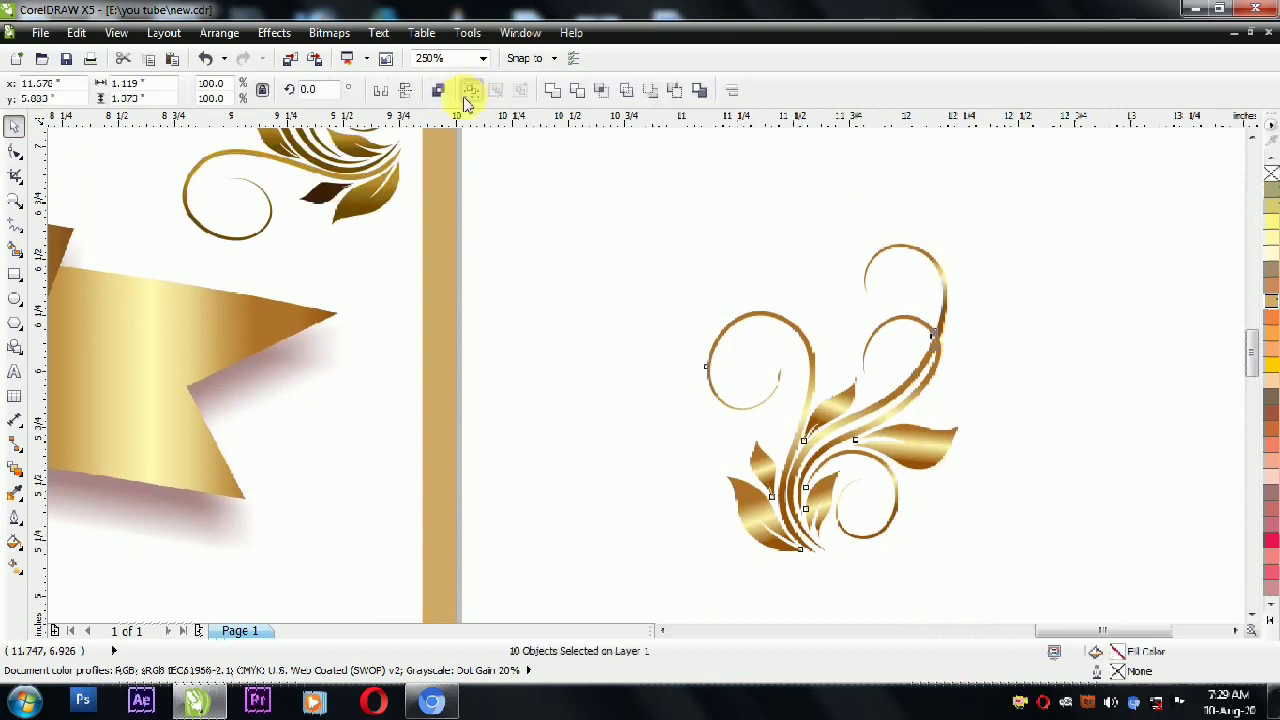
{"action": "left_click", "coordinate": [466, 97]}
Move the grouped ornament beside the page's lower corner design and enlarge it to about 1.45 × 1.78 inches.
{"action": "scroll", "coordinate": [826, 234], "scroll_direction": "down", "scroll_amount": 2}
{"action": "left_click_drag", "start_coordinate": [809, 314], "coordinate": [740, 438]}
{"action": "left_click_drag", "start_coordinate": [781, 389], "coordinate": [810, 364]}
{"action": "scroll", "coordinate": [746, 431], "scroll_direction": "up", "scroll_amount": 1}
{"action": "left_click", "coordinate": [735, 539]}
{"action": "left_click", "coordinate": [756, 464]}
{"action": "left_click_drag", "start_coordinate": [808, 435], "coordinate": [826, 444]}
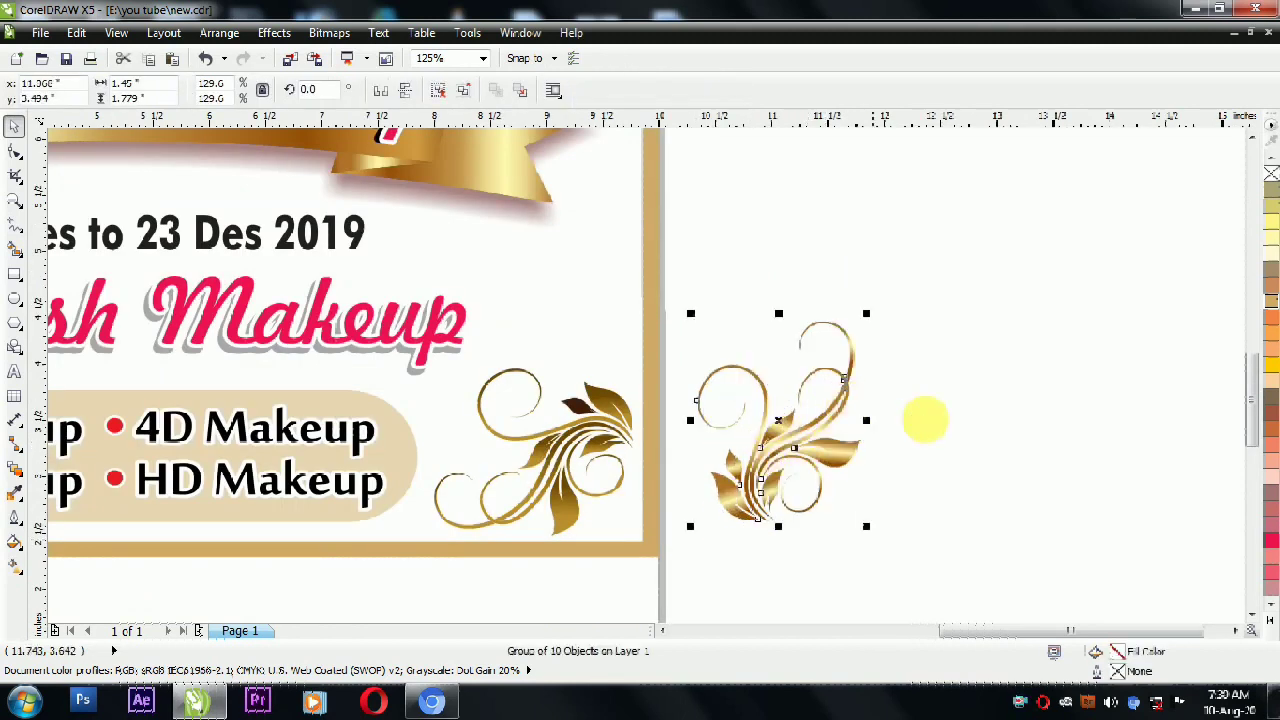
{"action": "left_click", "coordinate": [944, 463]}
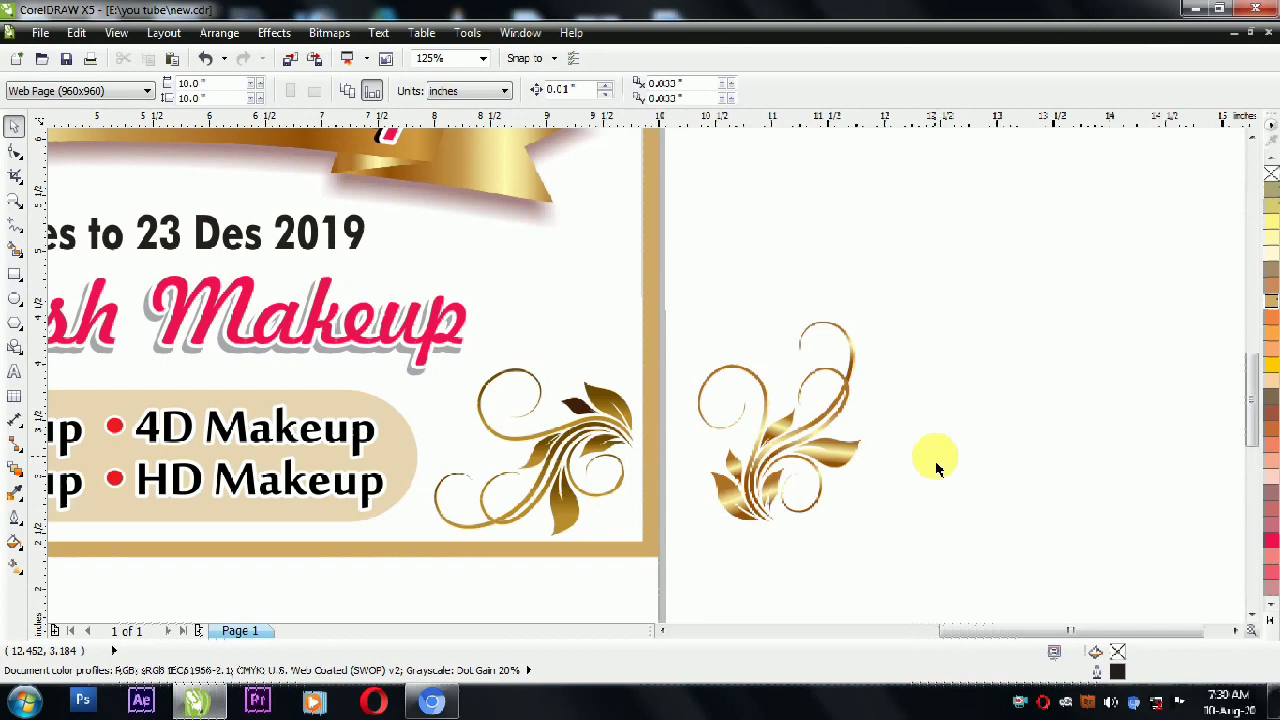
Import the abstract-golden-glitter-texture-vector image from the Desktop and place it beside the ornament, about 2.23 inches square.
{"action": "right_click", "coordinate": [909, 380]}
{"action": "left_click", "coordinate": [963, 260]}
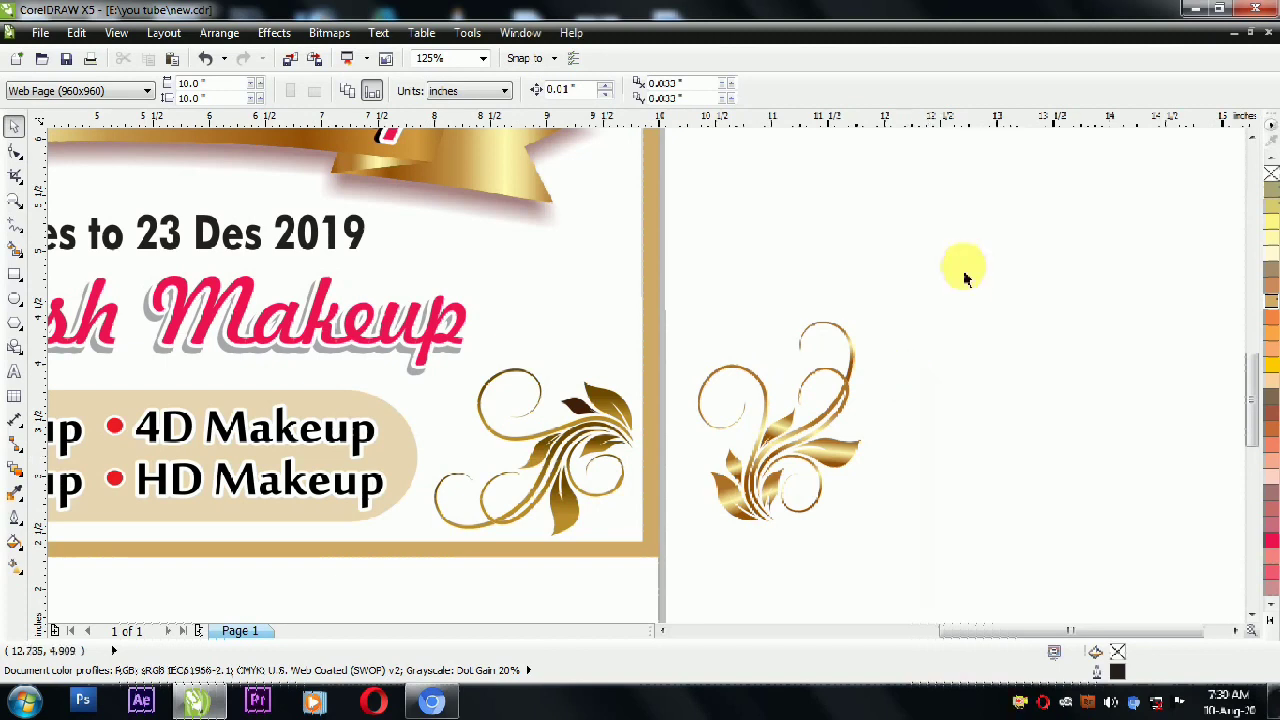
{"action": "left_click", "coordinate": [289, 59]}
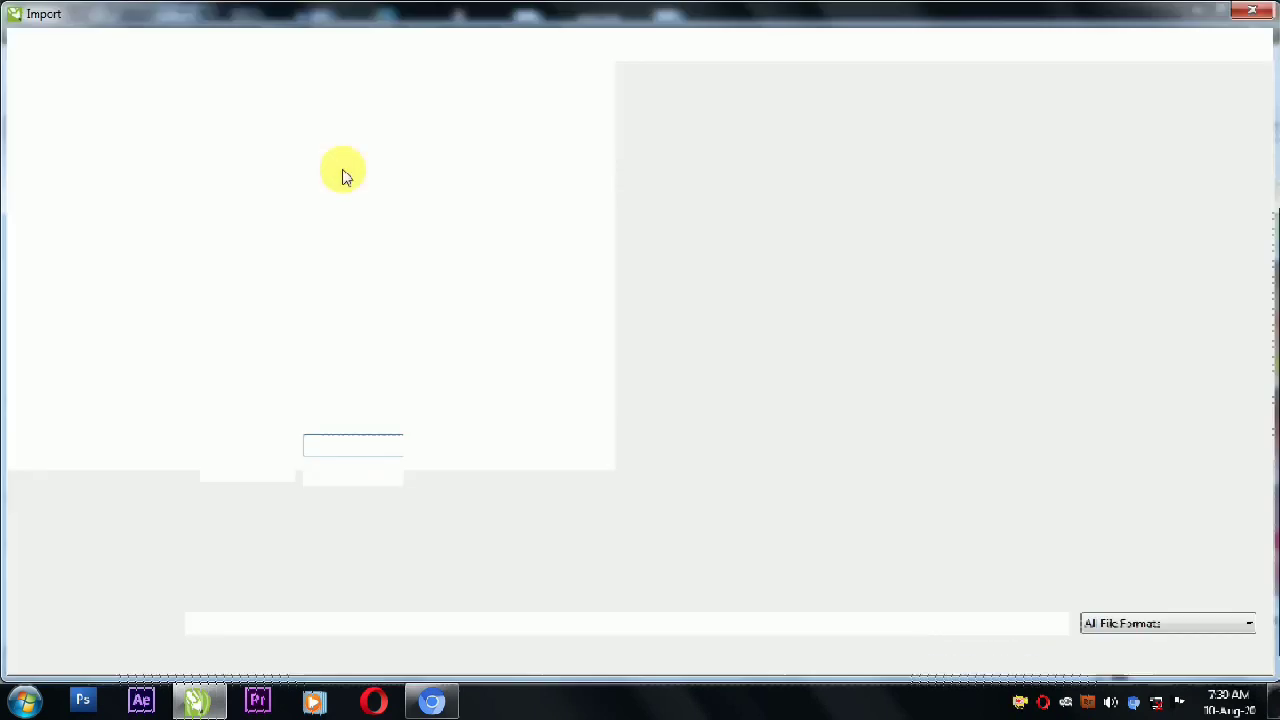
{"action": "left_click", "coordinate": [743, 330]}
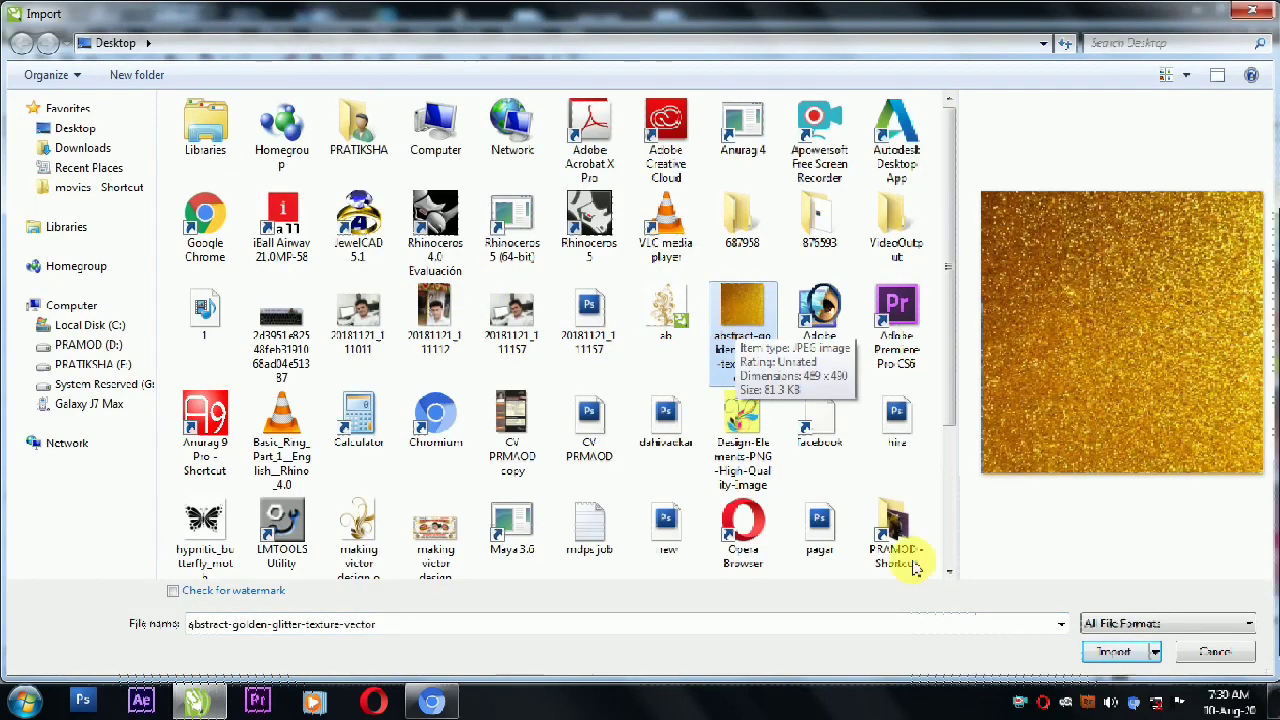
{"action": "left_click", "coordinate": [1112, 651]}
{"action": "left_click_drag", "start_coordinate": [880, 258], "coordinate": [1143, 520]}
Switch to the browser and examine the golden wallpaper image results as texture sources, then return to CorelDRAW.
{"action": "left_click", "coordinate": [428, 704]}
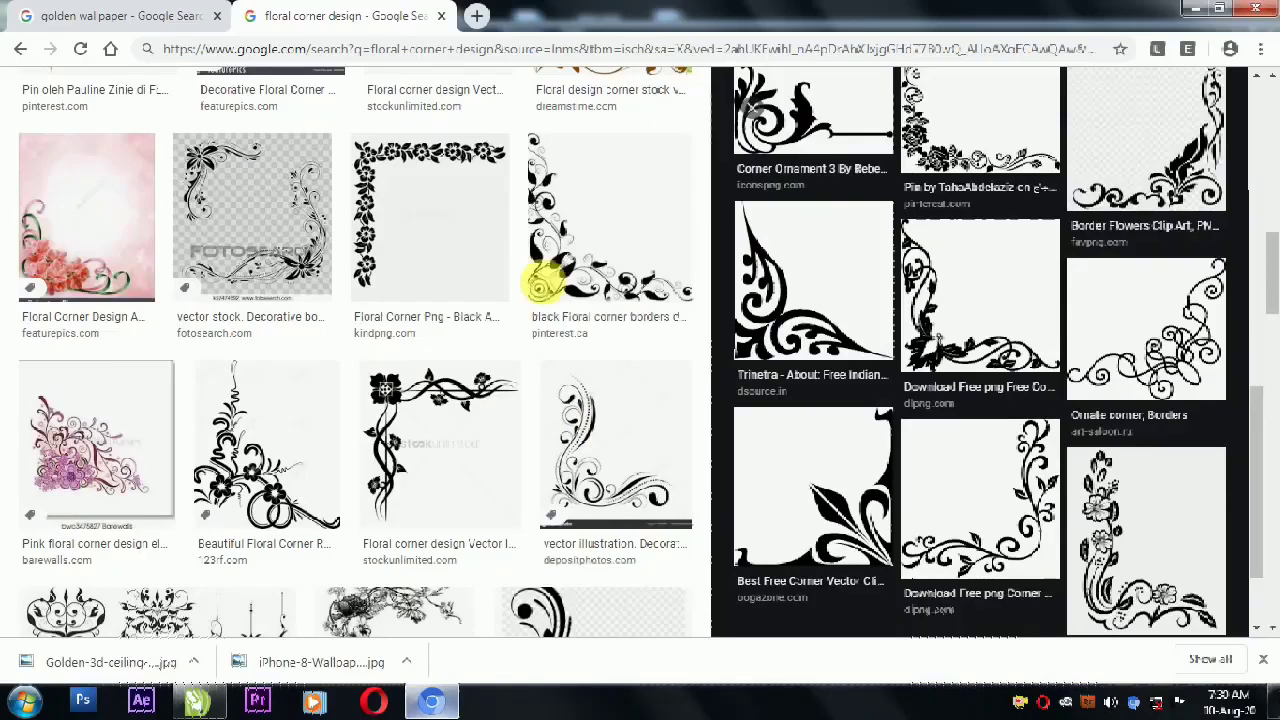
{"action": "left_click", "coordinate": [171, 15]}
{"action": "scroll", "coordinate": [480, 390], "scroll_direction": "up", "scroll_amount": 2}
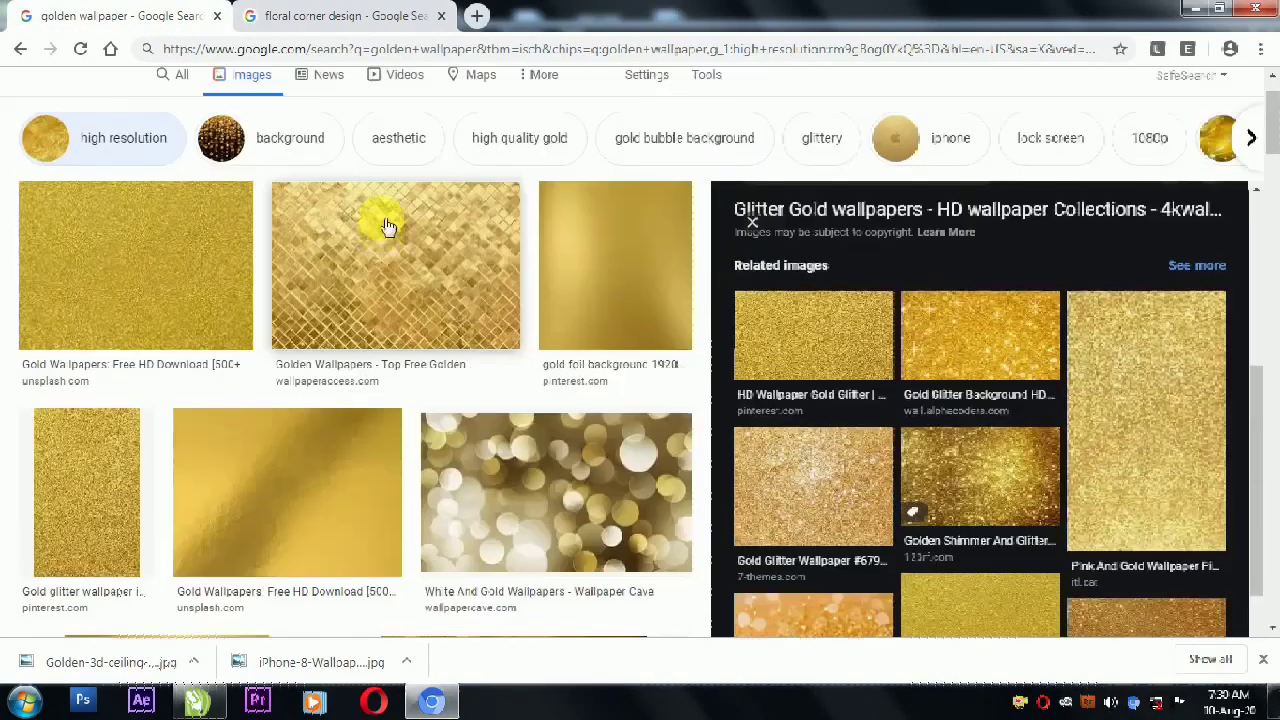
{"action": "scroll", "coordinate": [890, 392], "scroll_direction": "down", "scroll_amount": 3}
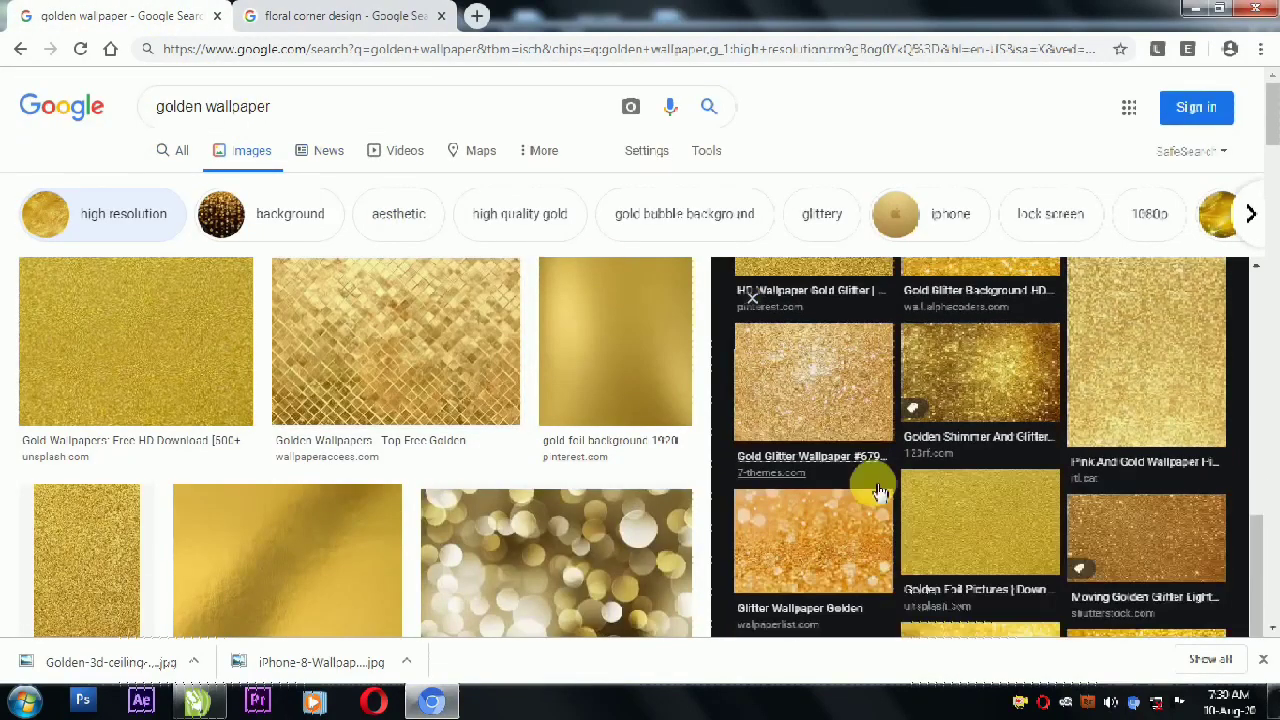
{"action": "left_click", "coordinate": [1190, 8]}
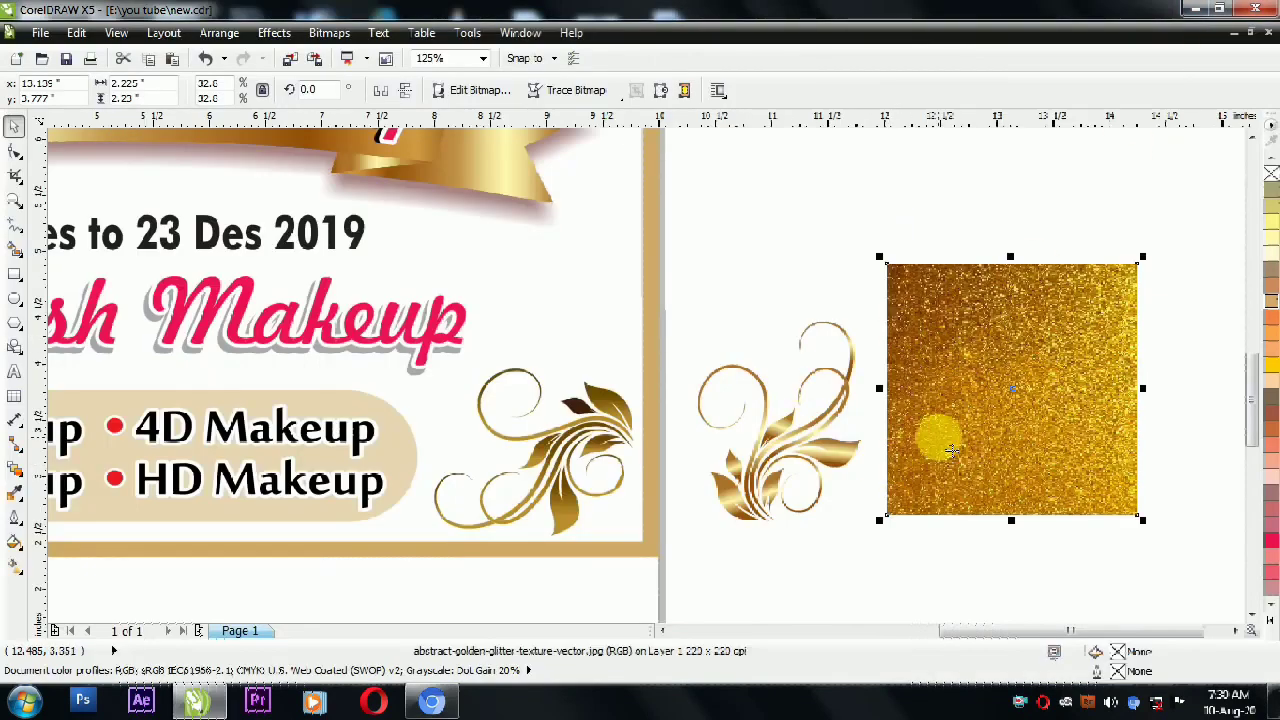
PowerClip the golden glitter texture inside the grouped gold ornament.
{"action": "left_click_drag", "start_coordinate": [971, 360], "coordinate": [979, 374]}
{"action": "left_click", "coordinate": [274, 32]}
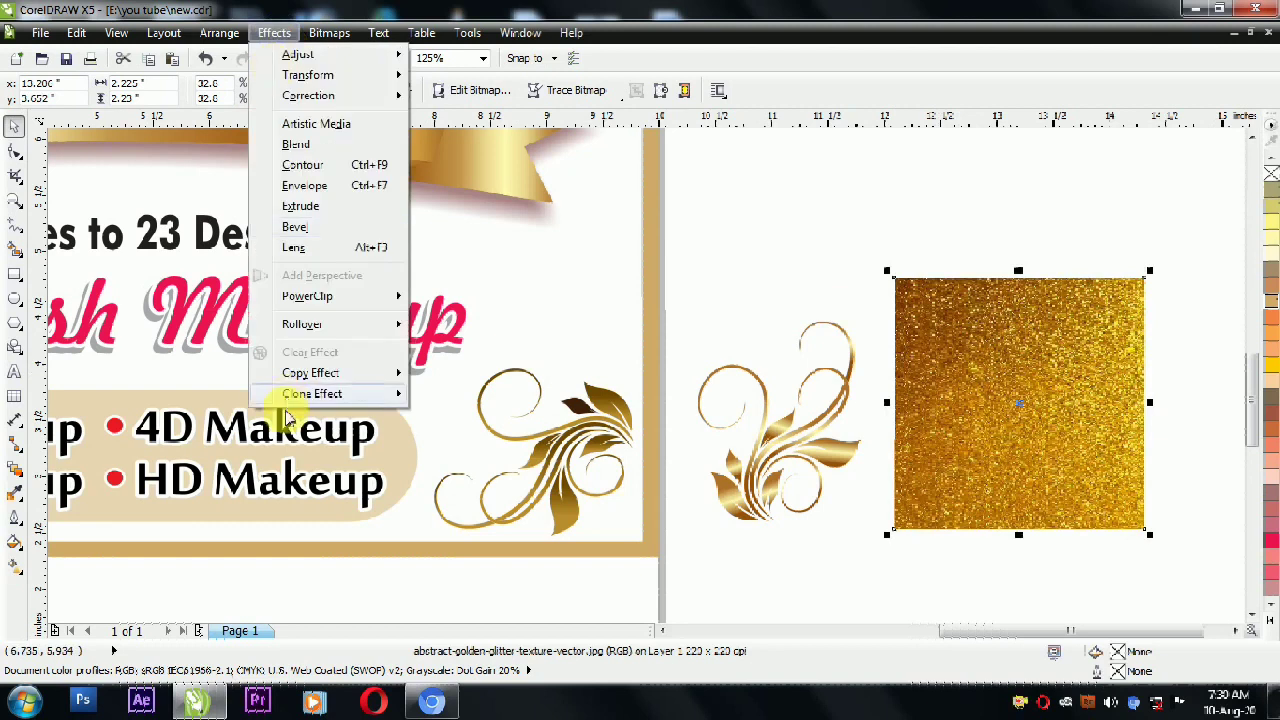
{"action": "mouse_move", "coordinate": [312, 296]}
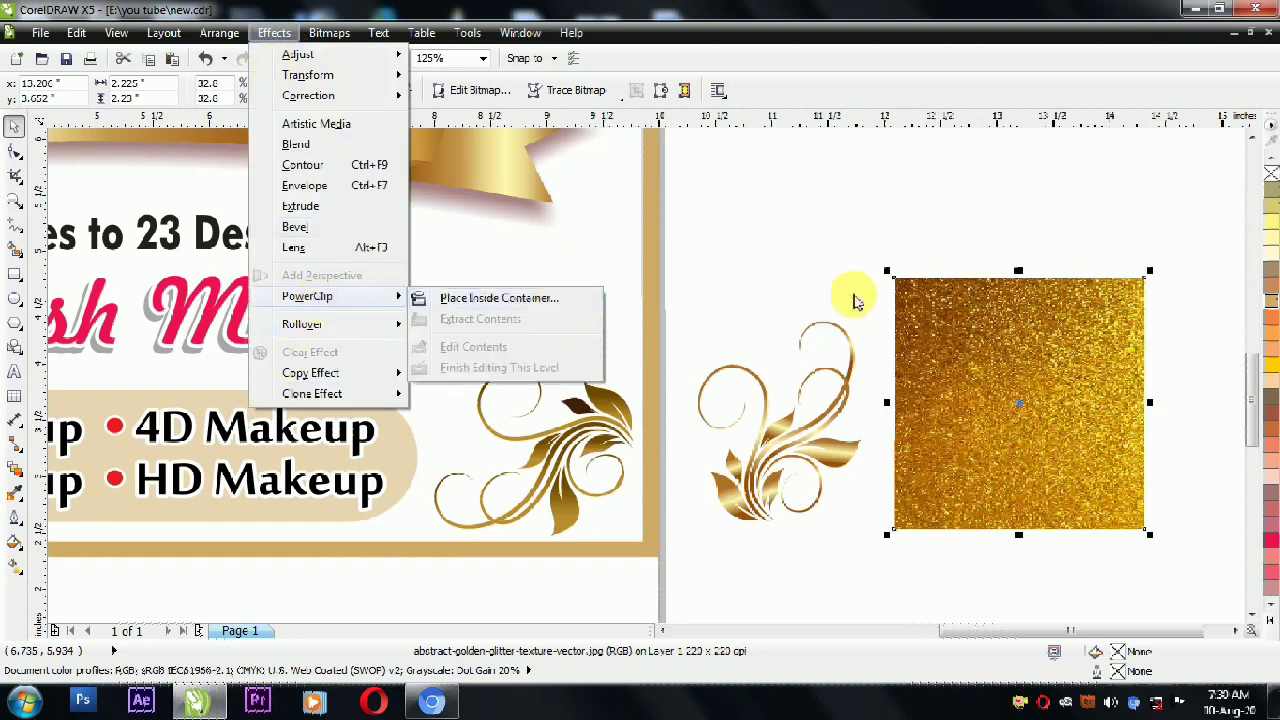
{"action": "left_click", "coordinate": [986, 357]}
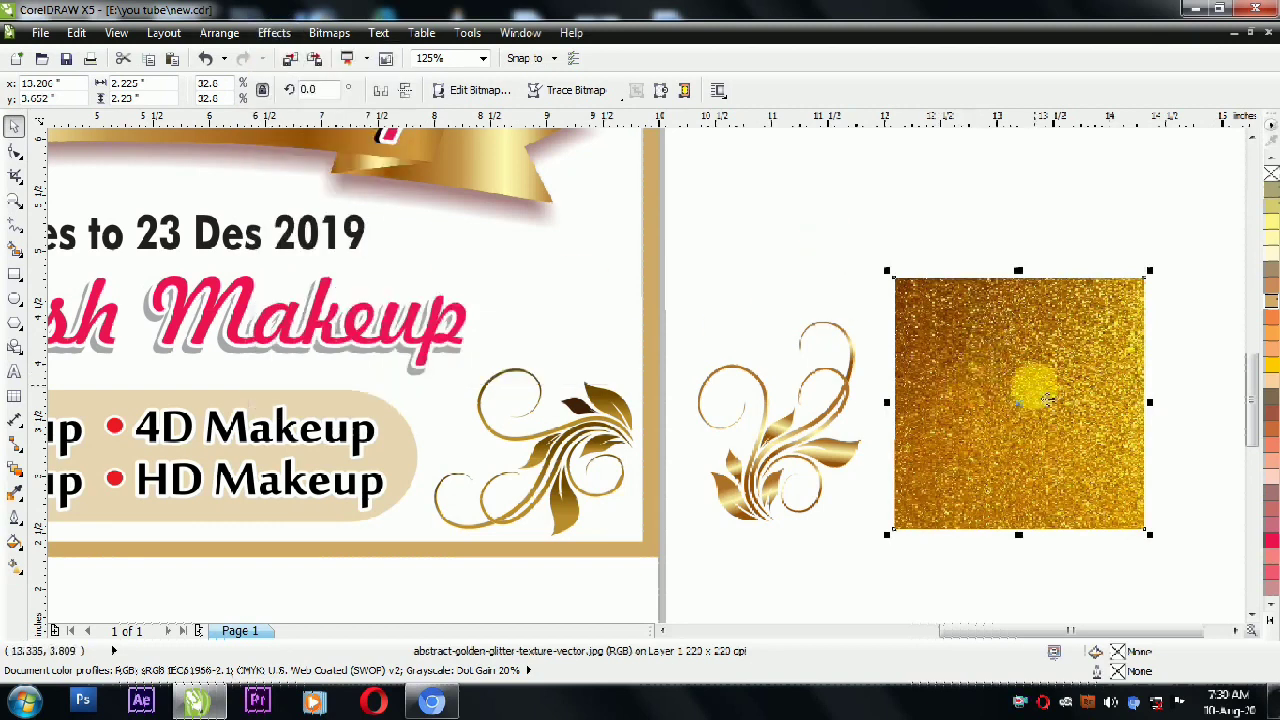
{"action": "left_click_drag", "start_coordinate": [1034, 401], "coordinate": [843, 451]}
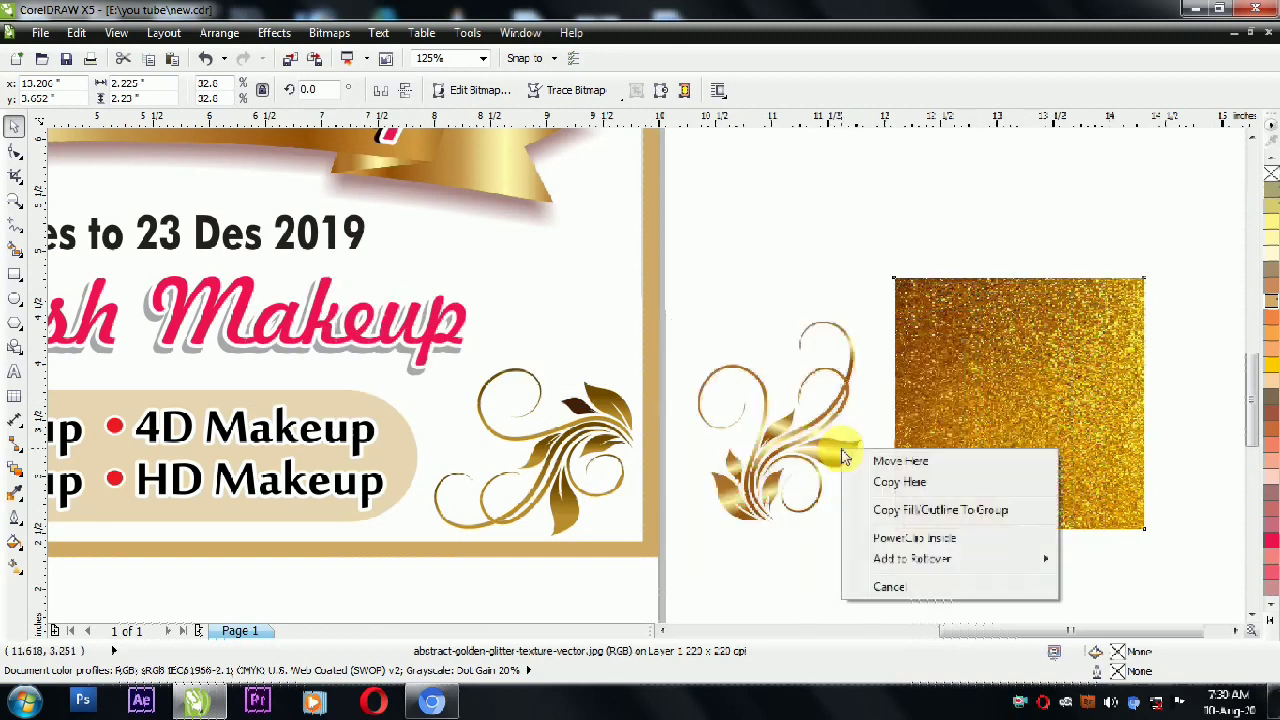
{"action": "left_click", "coordinate": [908, 540]}
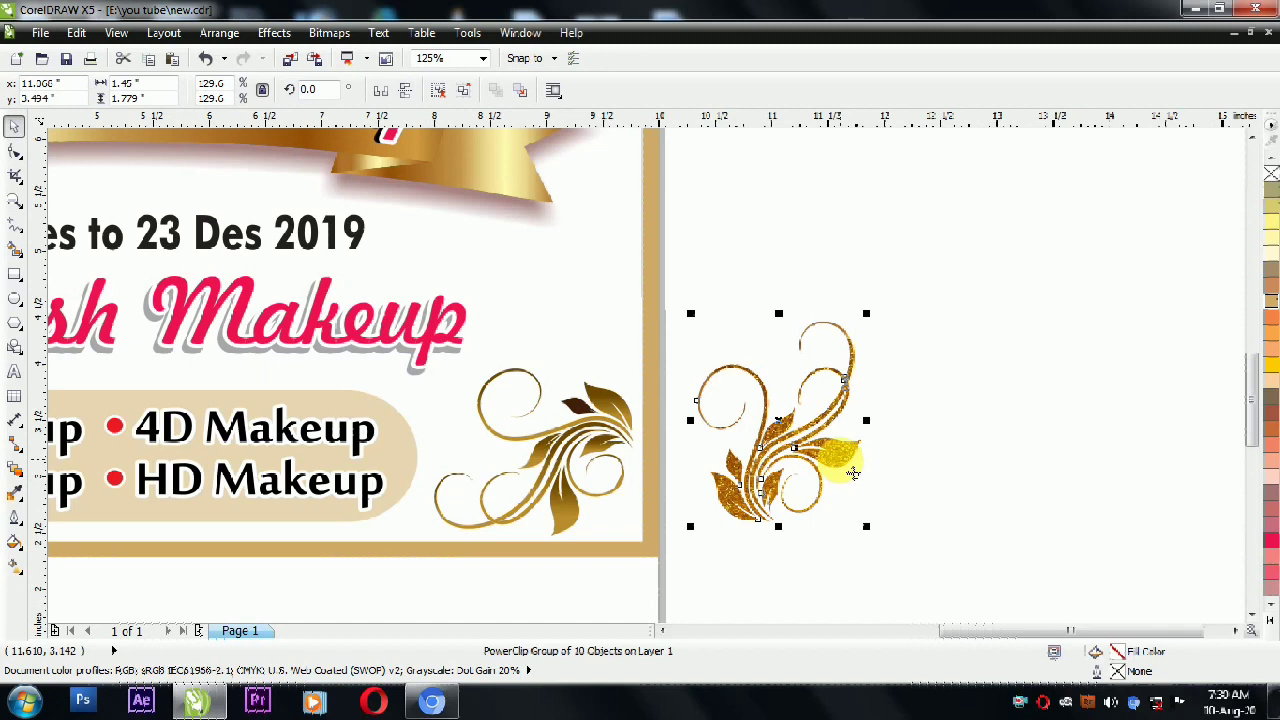
Edit the ornament's PowerClip contents, shifting the glitter texture until it covers every scroll and leaf, and finish editing.
{"action": "left_click", "coordinate": [853, 473], "text": "ctrl"}
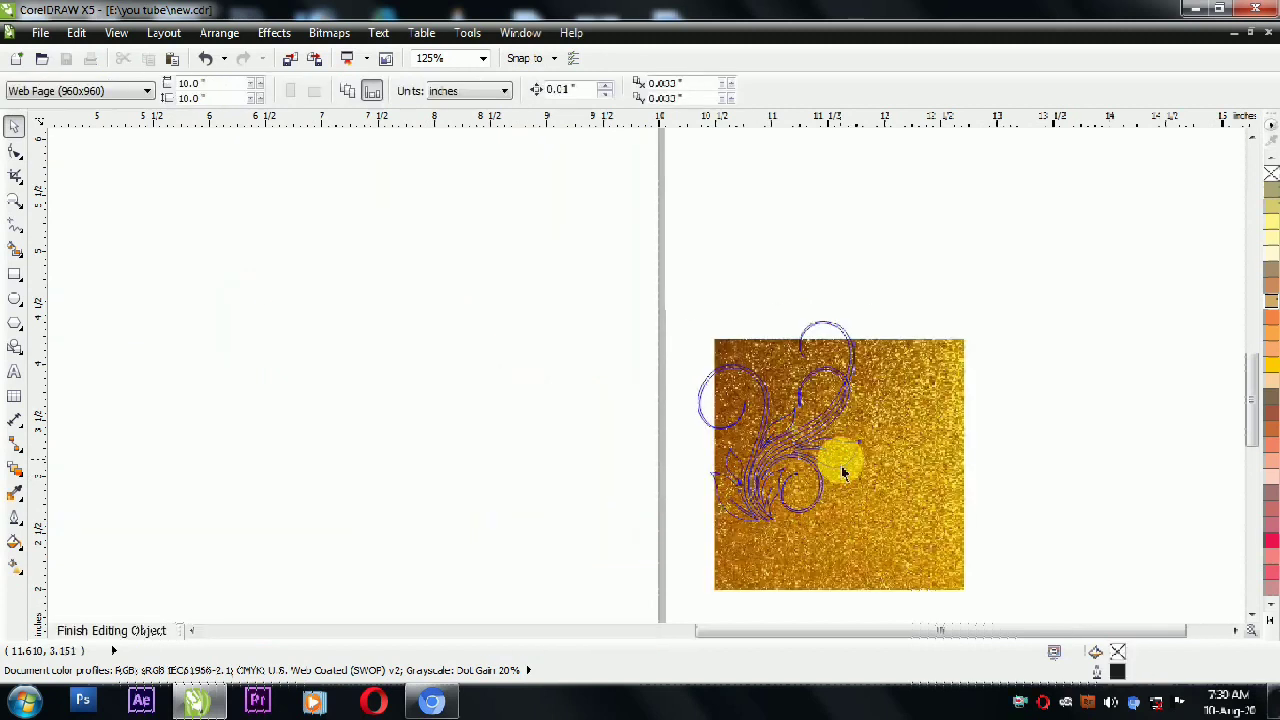
{"action": "left_click", "coordinate": [905, 501]}
{"action": "left_click_drag", "start_coordinate": [922, 559], "coordinate": [889, 535]}
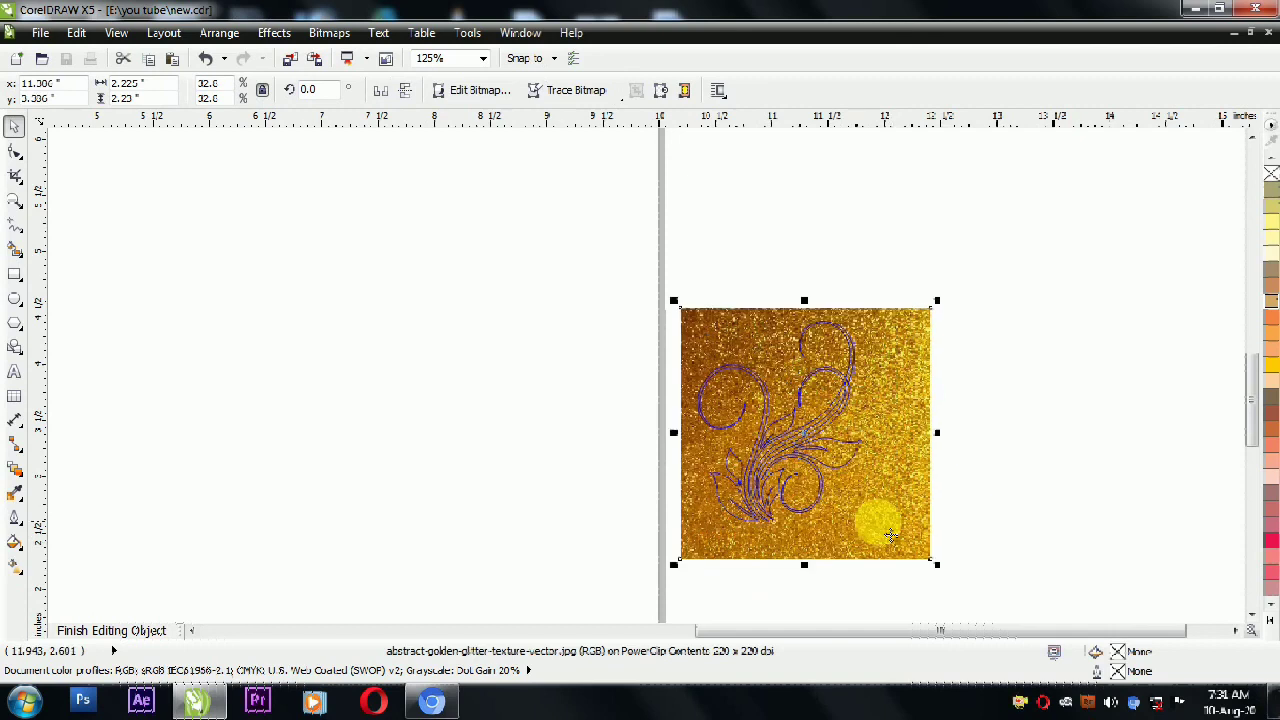
{"action": "left_click", "coordinate": [96, 631]}
{"action": "left_click", "coordinate": [914, 429]}
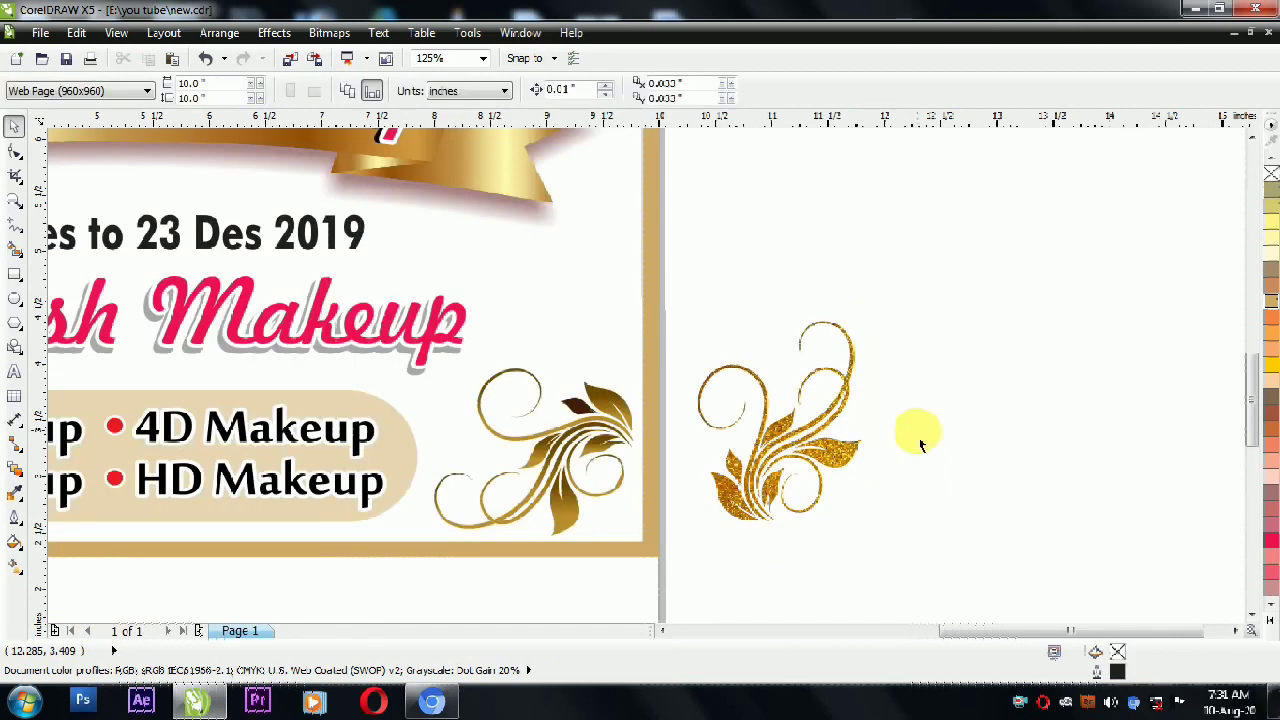
Reopen the glitter ornament's PowerClip contents to inspect the texture's placement, and finish editing without moving it.
{"action": "left_click_drag", "start_coordinate": [932, 290], "coordinate": [685, 561]}
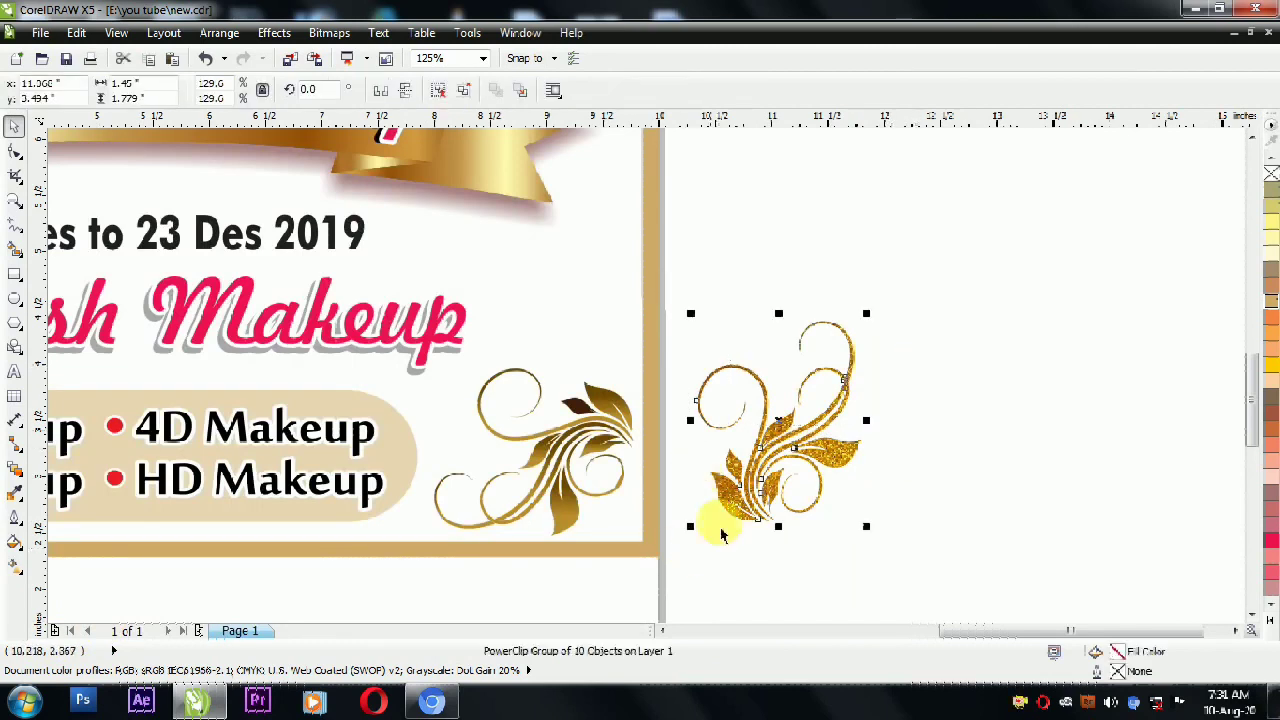
{"action": "left_click", "coordinate": [903, 466]}
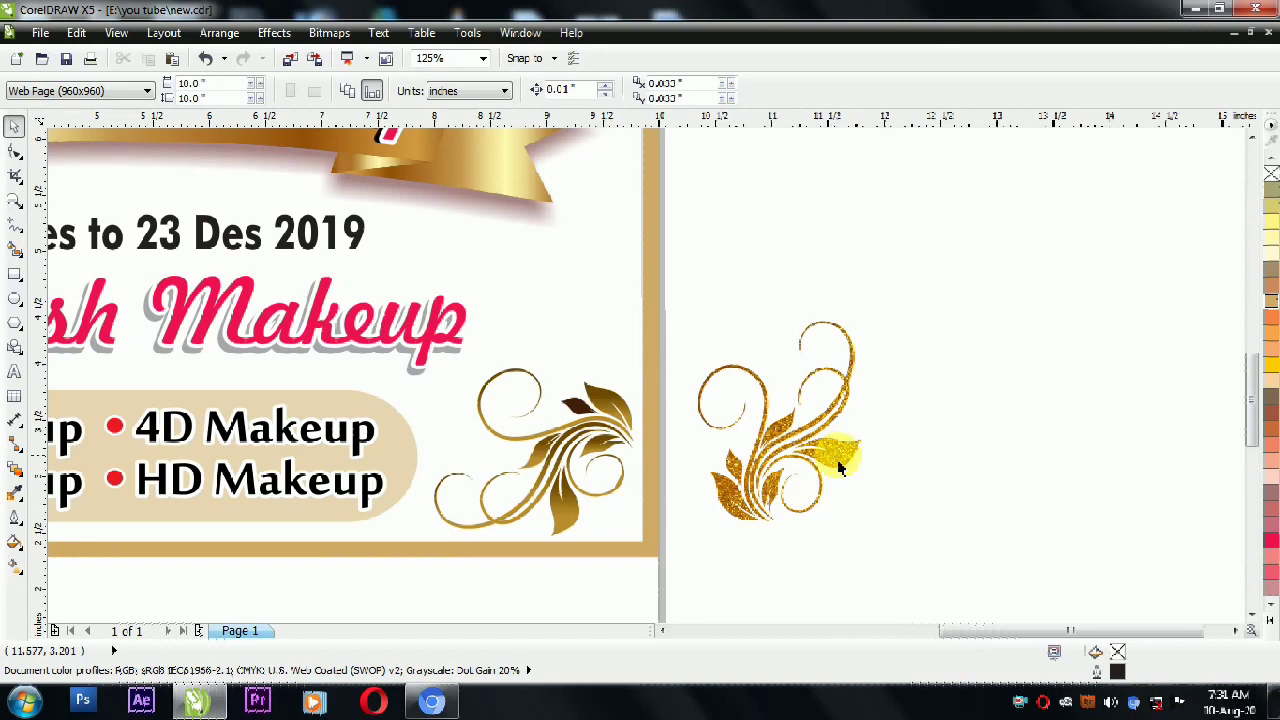
{"action": "left_click", "coordinate": [840, 468]}
{"action": "right_click", "coordinate": [840, 470]}
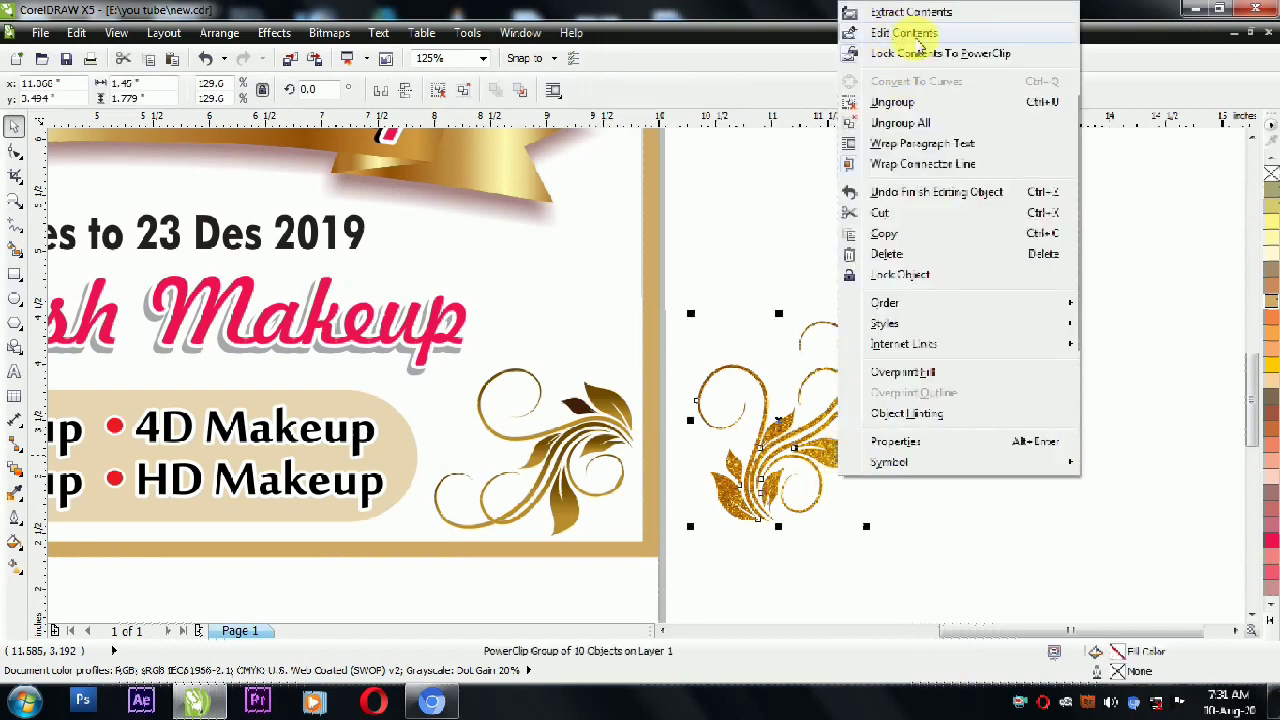
{"action": "left_click", "coordinate": [912, 33]}
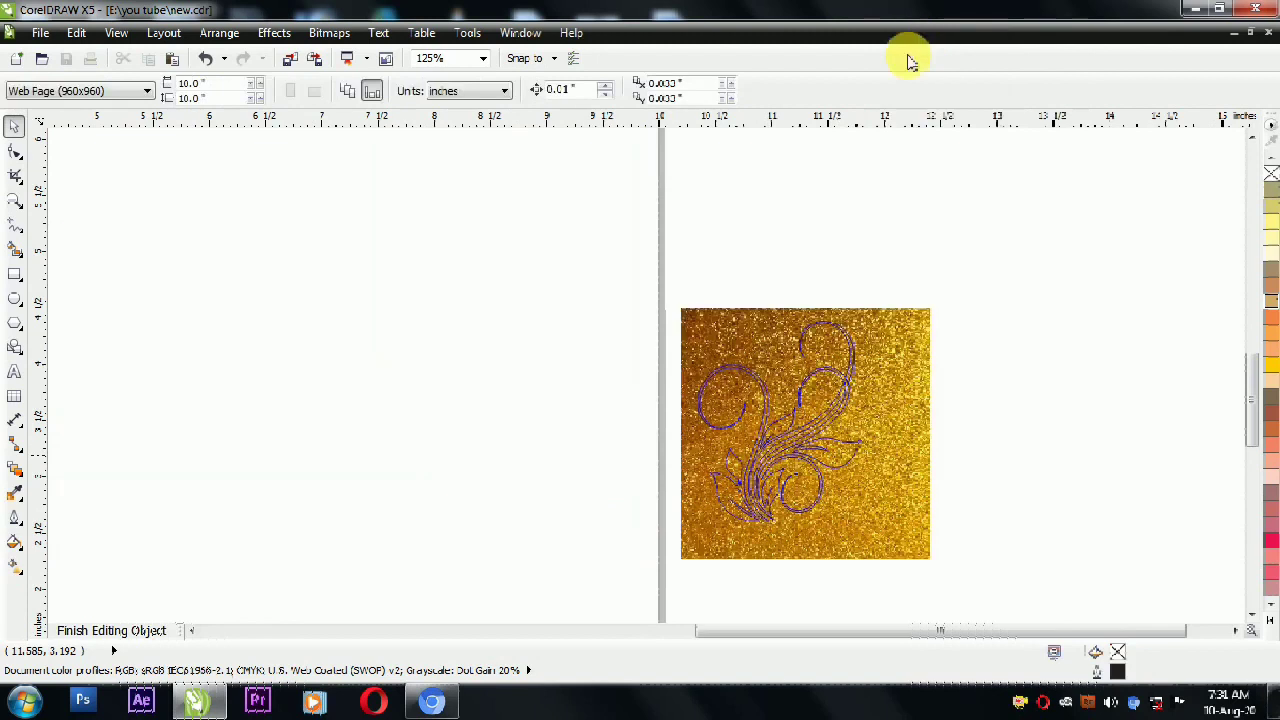
{"action": "right_click", "coordinate": [815, 425]}
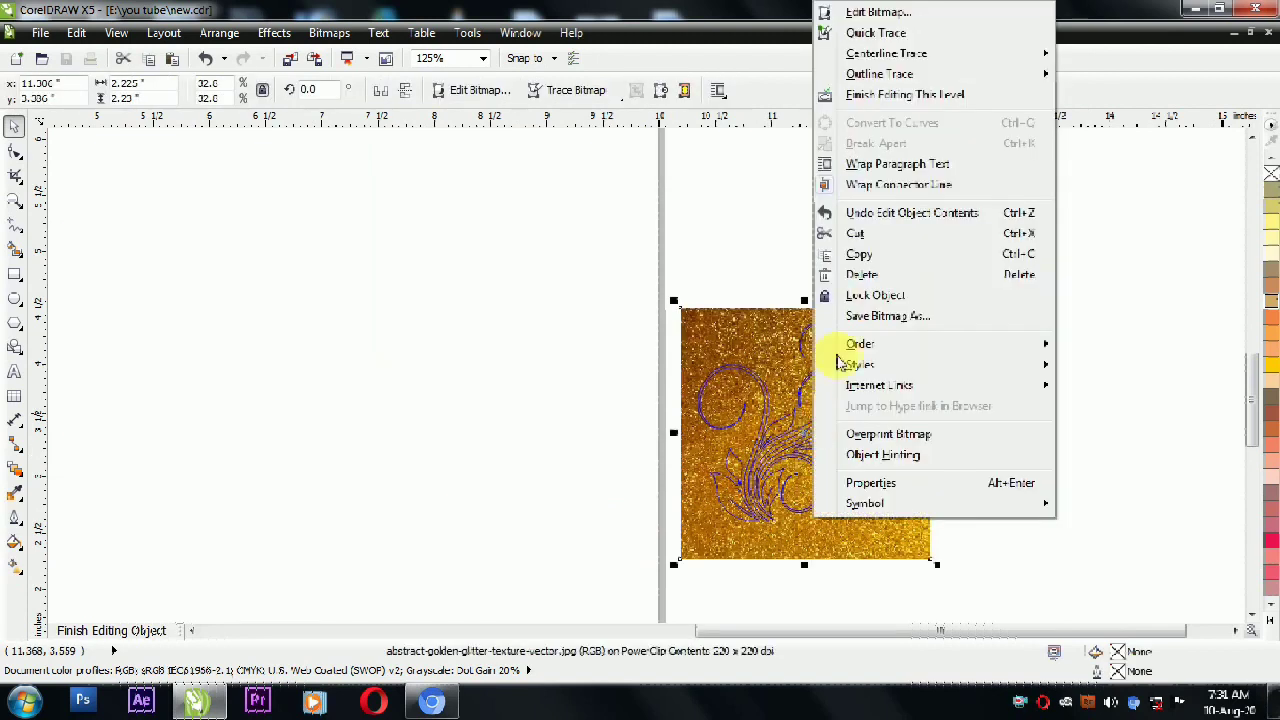
{"action": "left_click", "coordinate": [91, 632]}
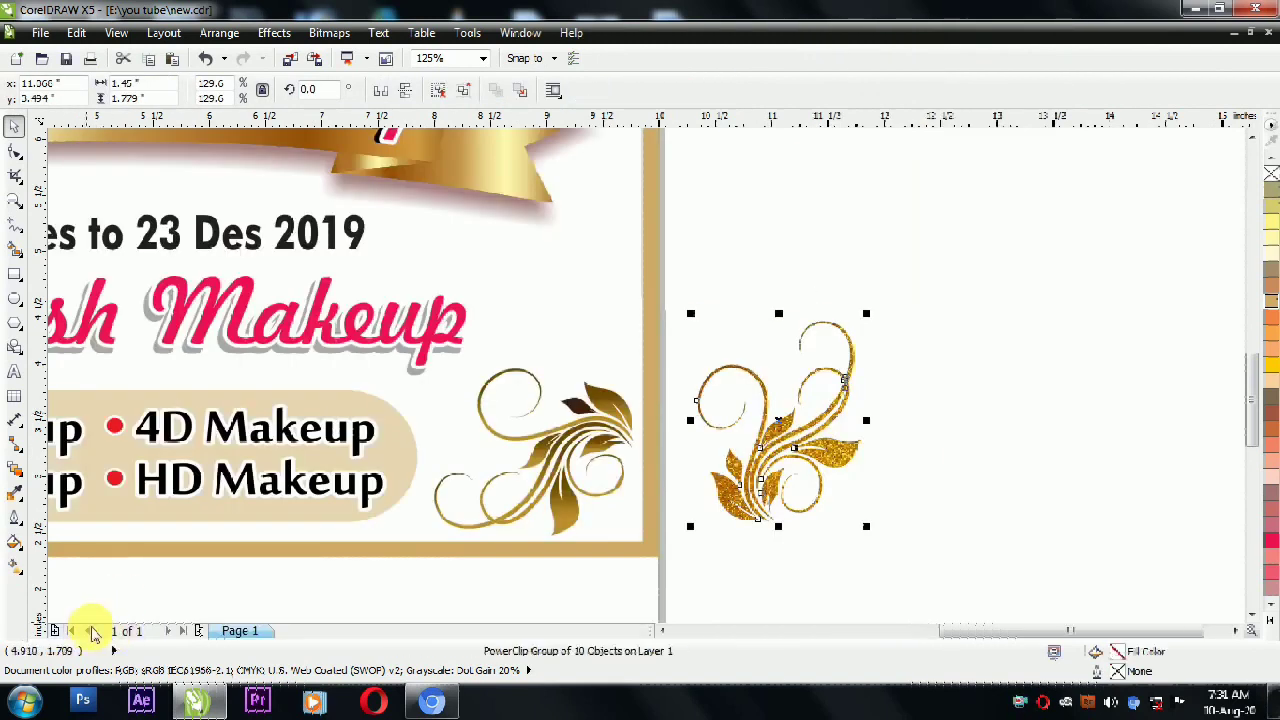
{"action": "left_click", "coordinate": [943, 409]}
Duplicate the glitter ornament and place the copy directly beside the original, away from the banner.
{"action": "left_click", "coordinate": [852, 462]}
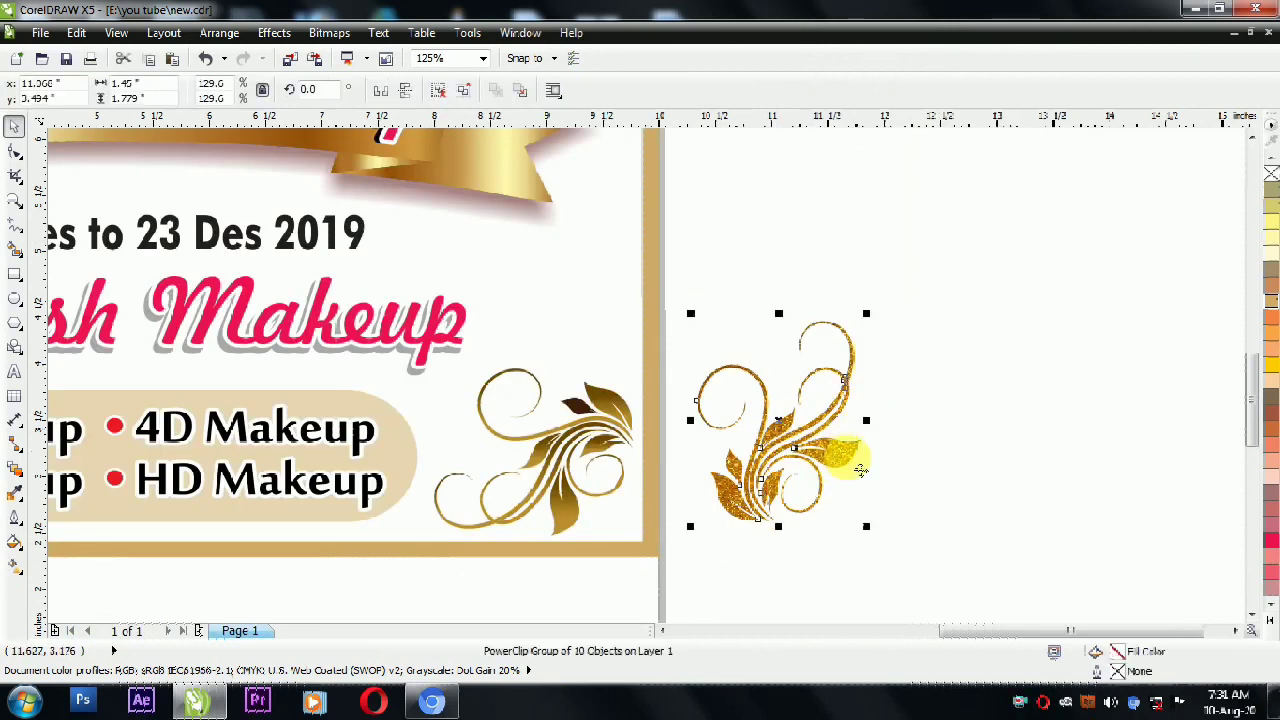
{"action": "left_click_drag", "start_coordinate": [785, 420], "coordinate": [958, 426]}
{"action": "left_click", "coordinate": [1035, 395]}
{"action": "left_click", "coordinate": [1045, 460]}
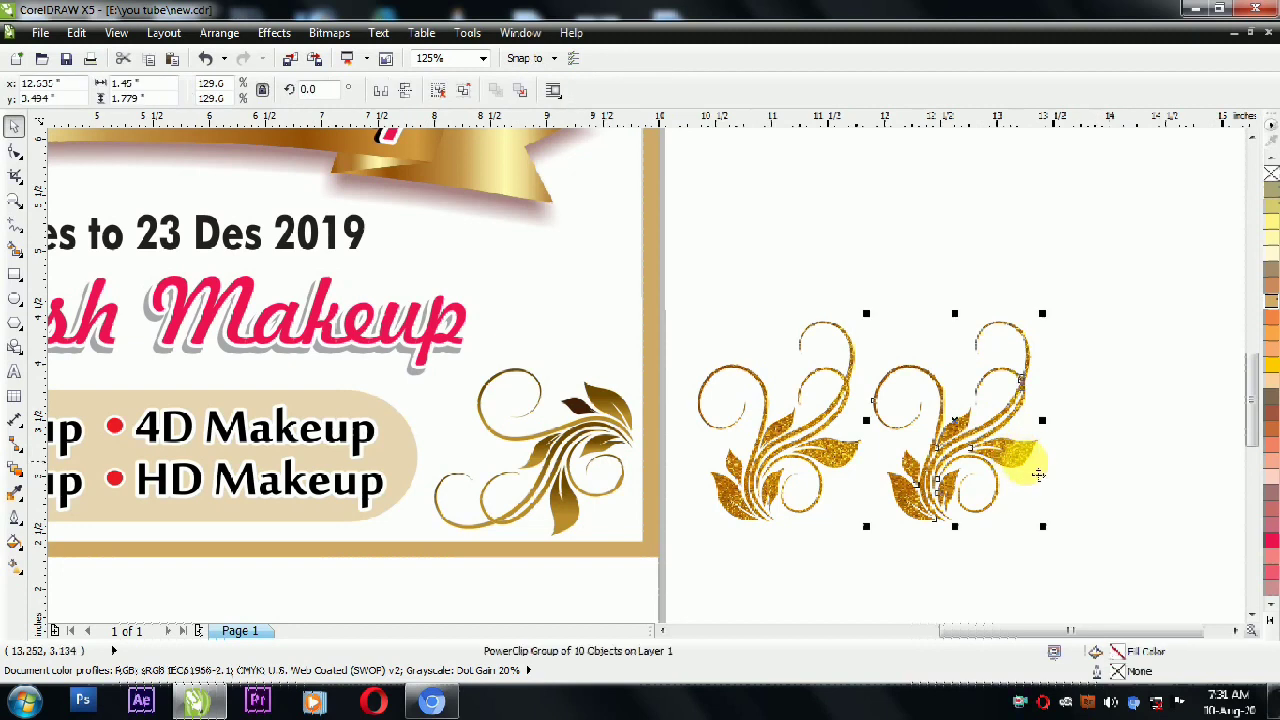
Delete the glitter texture from the duplicate ornament's PowerClip contents and finish editing to return it to its gold gradient.
{"action": "right_click", "coordinate": [1028, 470]}
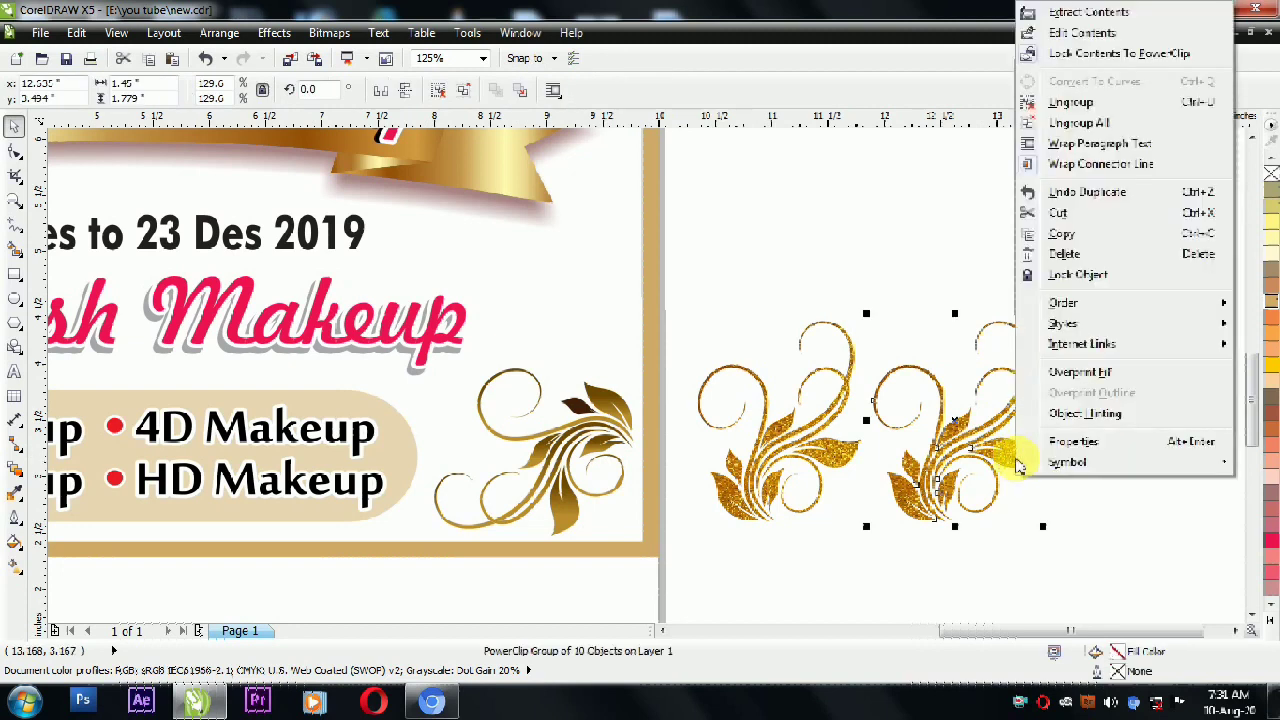
{"action": "left_click", "coordinate": [1106, 36]}
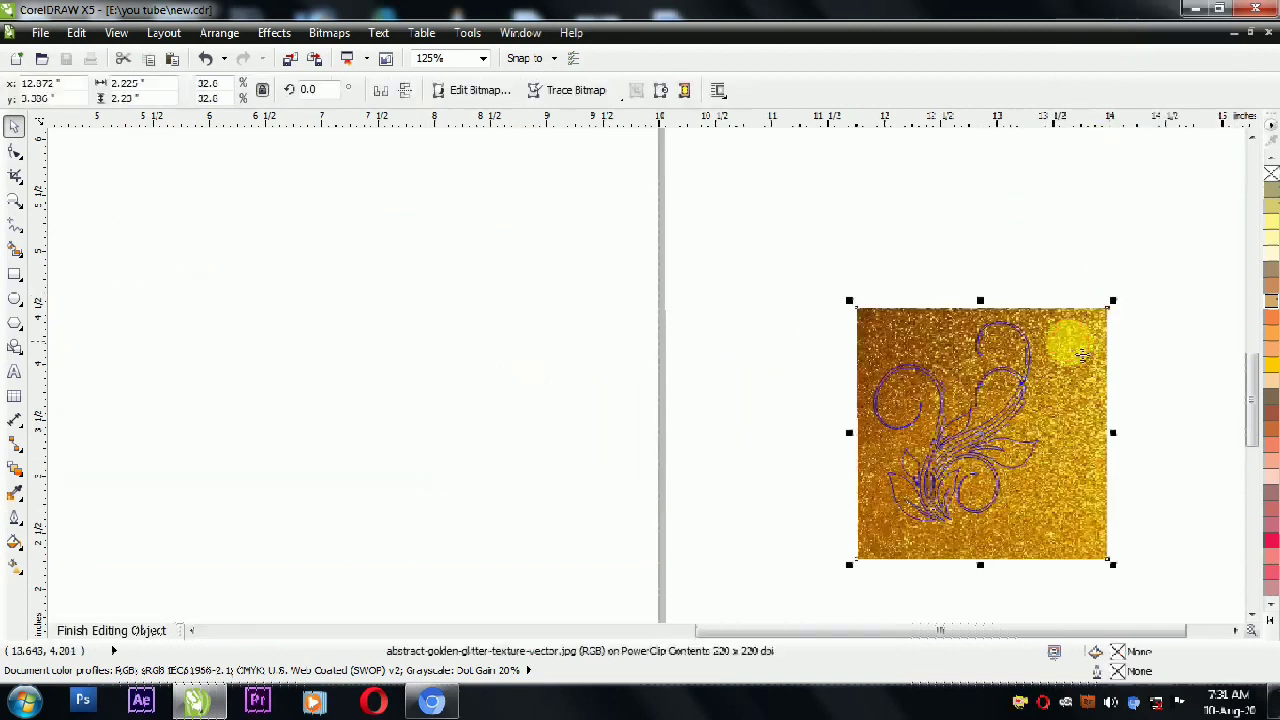
{"action": "key", "text": "Delete"}
{"action": "left_click", "coordinate": [1073, 298], "text": "ctrl"}
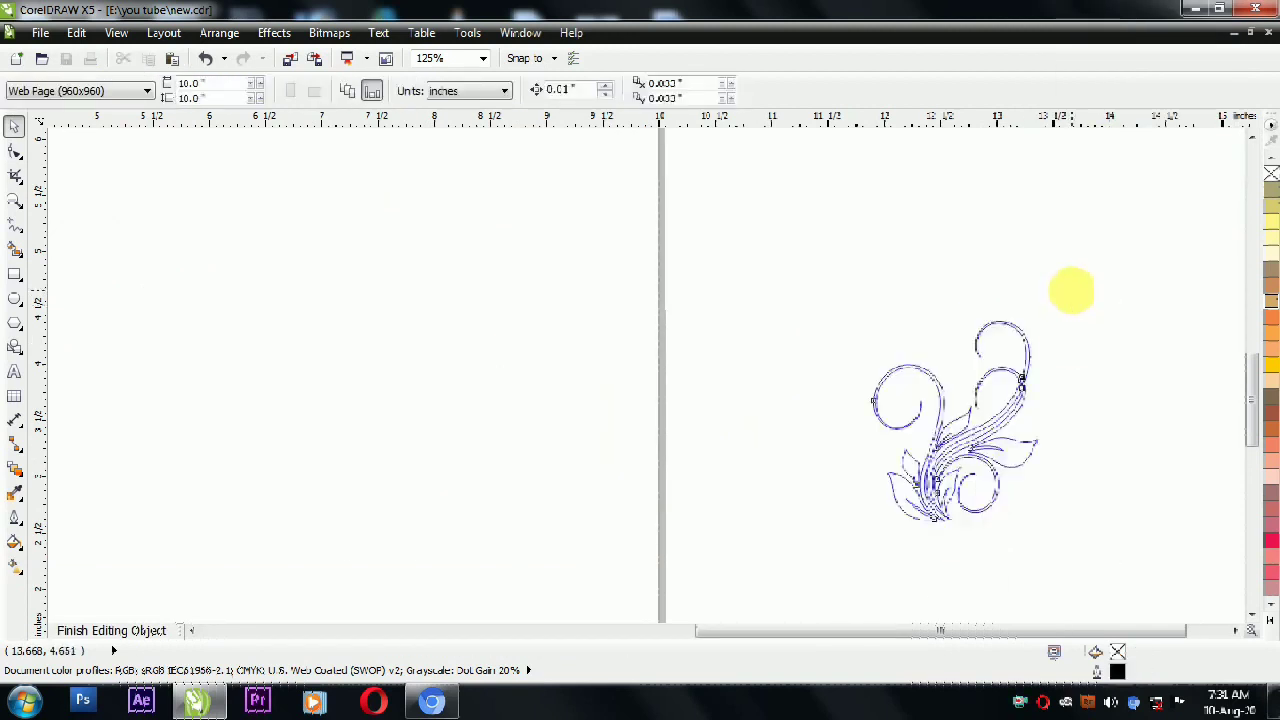
{"action": "left_click", "coordinate": [1077, 300]}
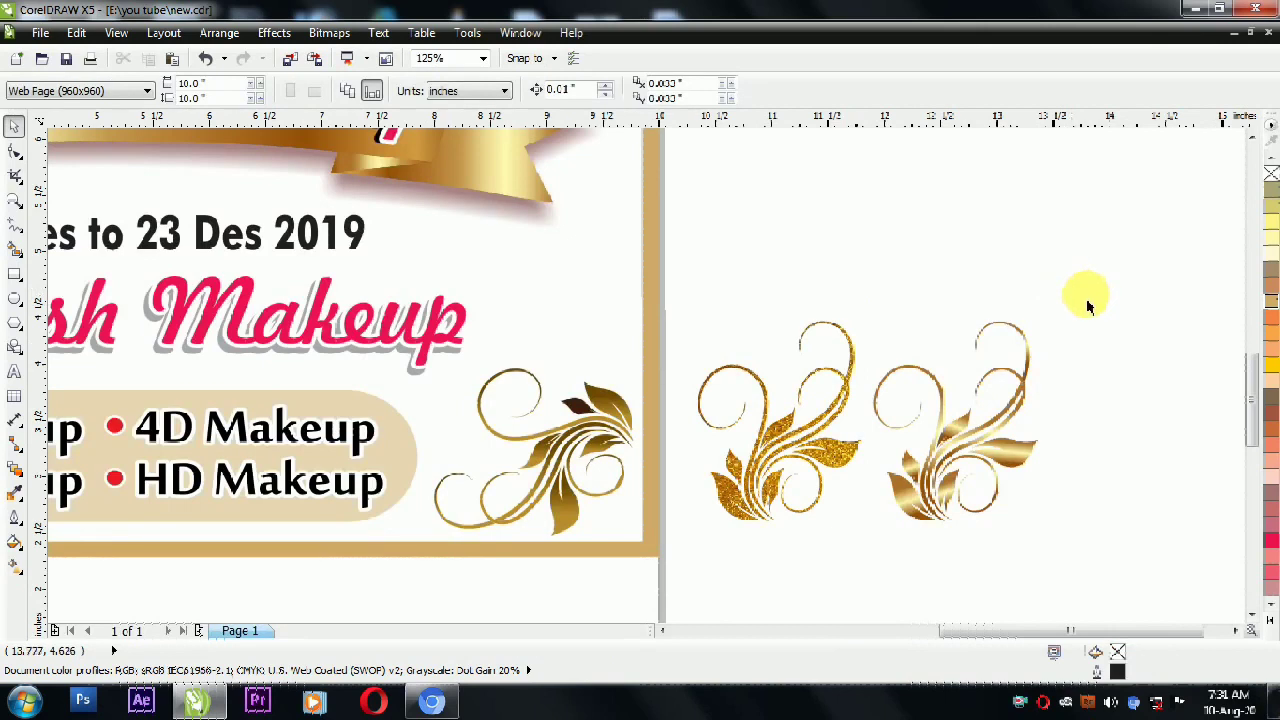
Ungroup the banner design and delete the old pair of ornaments from its two lower corners.
{"action": "scroll", "coordinate": [1063, 346], "scroll_direction": "up", "scroll_amount": 1}
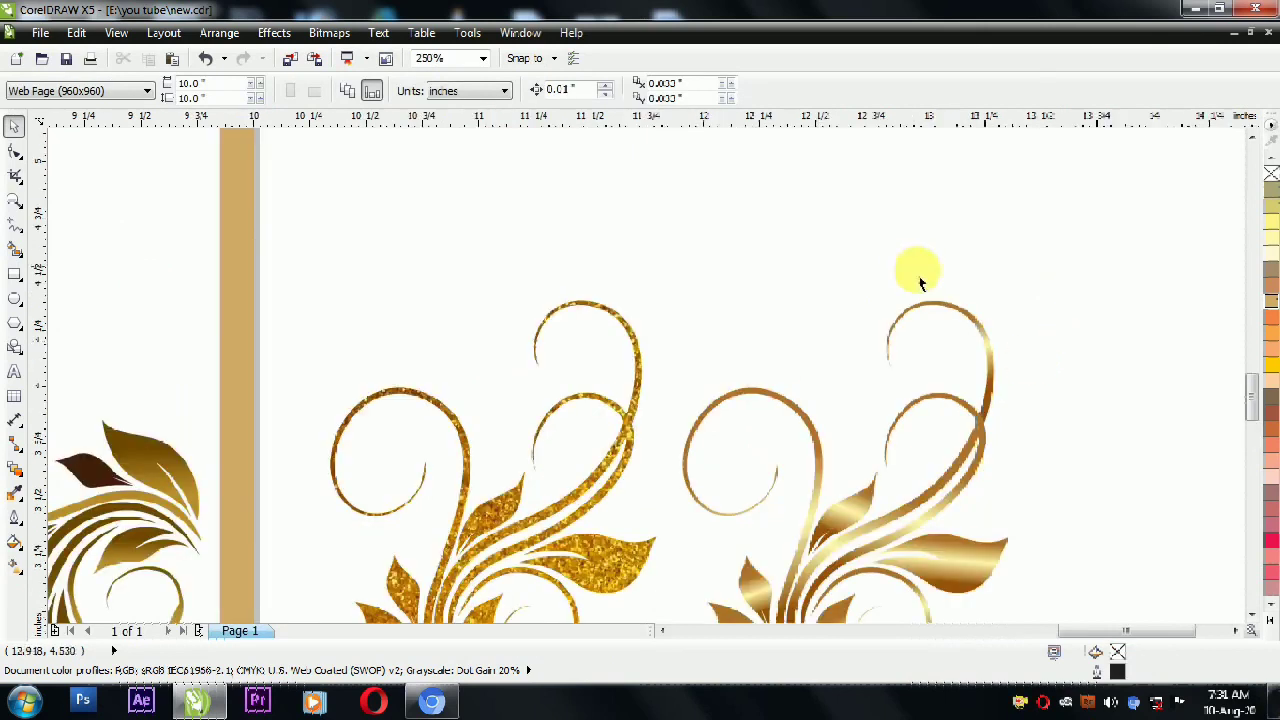
{"action": "left_click_drag", "start_coordinate": [1250, 398], "coordinate": [1275, 410]}
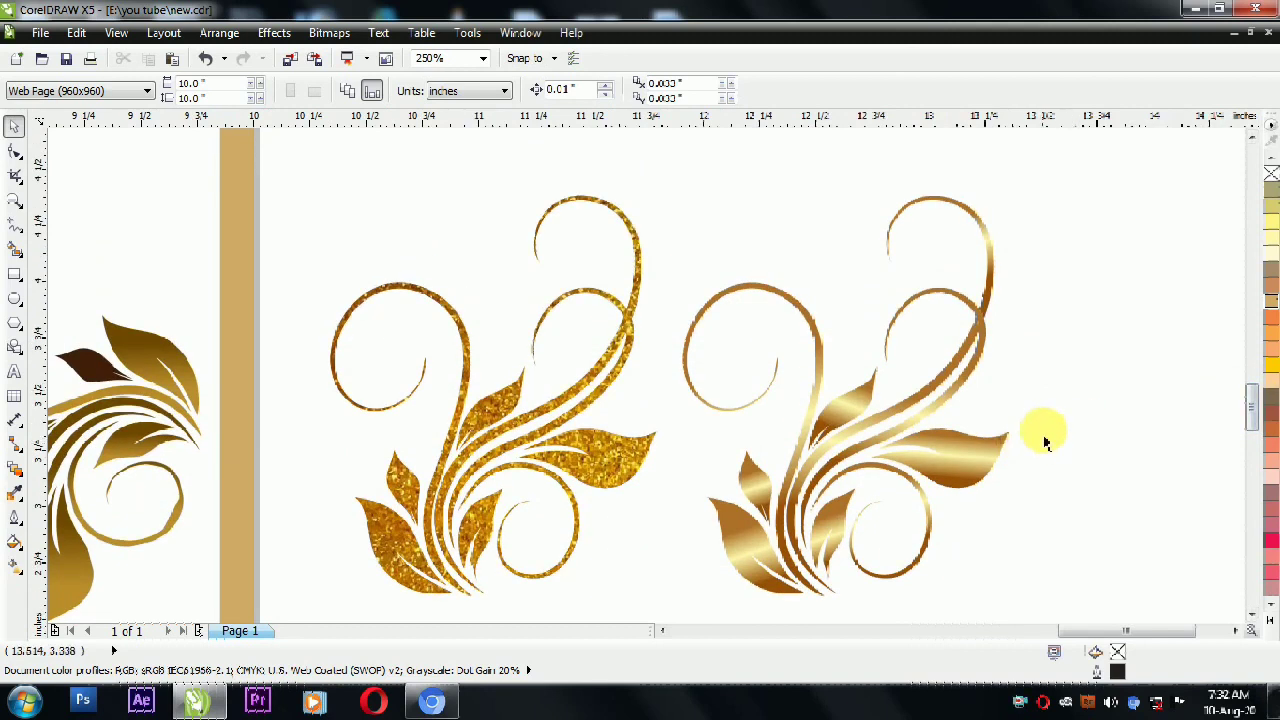
{"action": "scroll", "coordinate": [1042, 430], "scroll_direction": "down", "scroll_amount": 1}
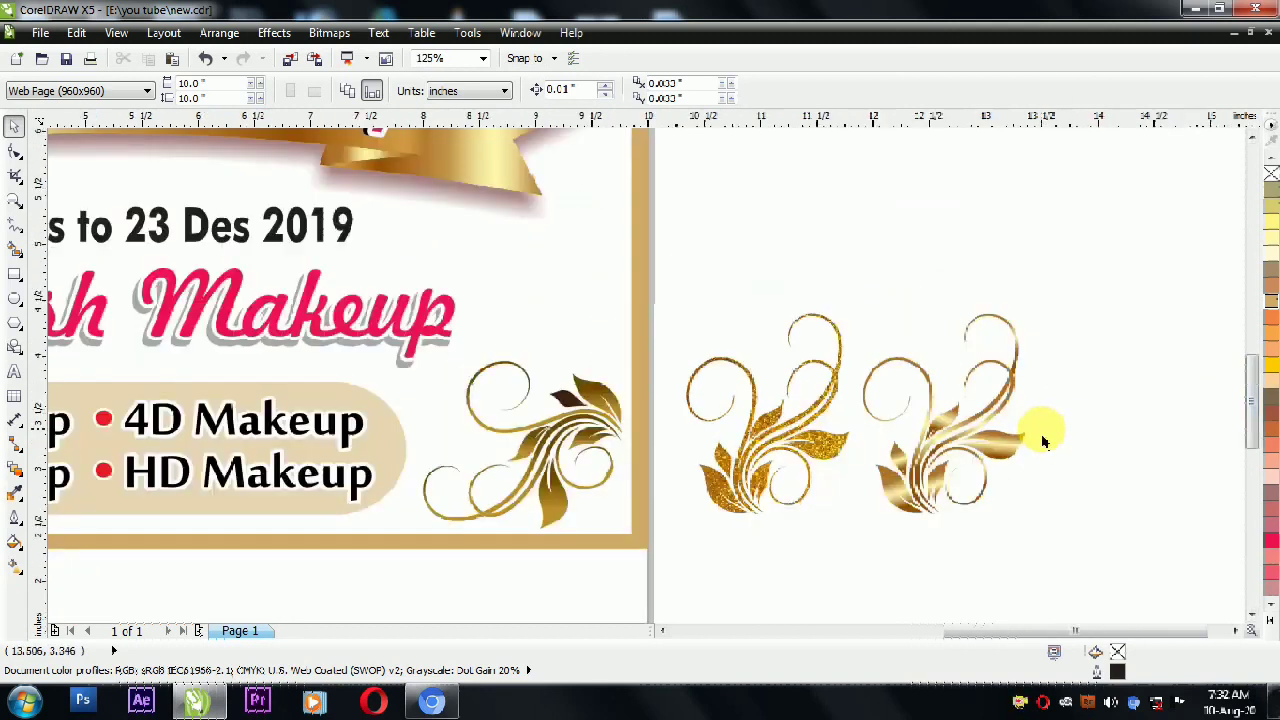
{"action": "left_click", "coordinate": [813, 425]}
{"action": "left_click", "coordinate": [580, 425]}
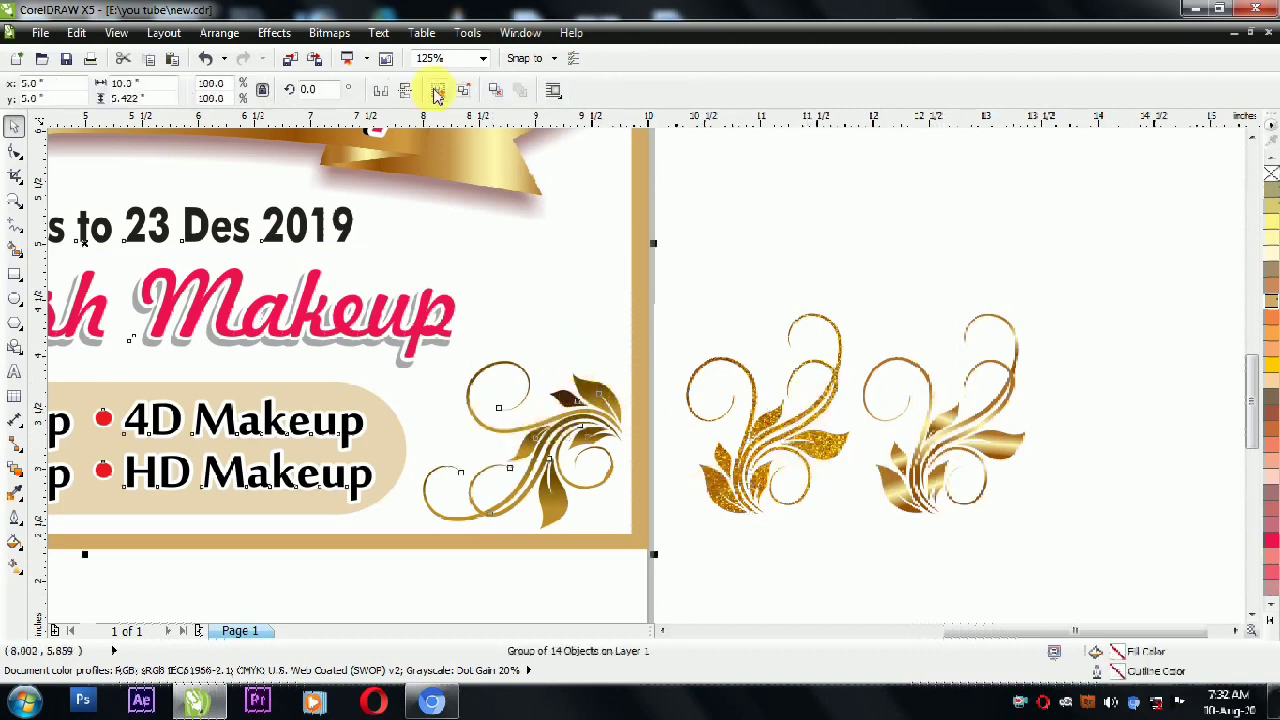
{"action": "left_click", "coordinate": [757, 323]}
{"action": "scroll", "coordinate": [757, 323], "scroll_direction": "down", "scroll_amount": 1}
{"action": "left_click", "coordinate": [676, 352]}
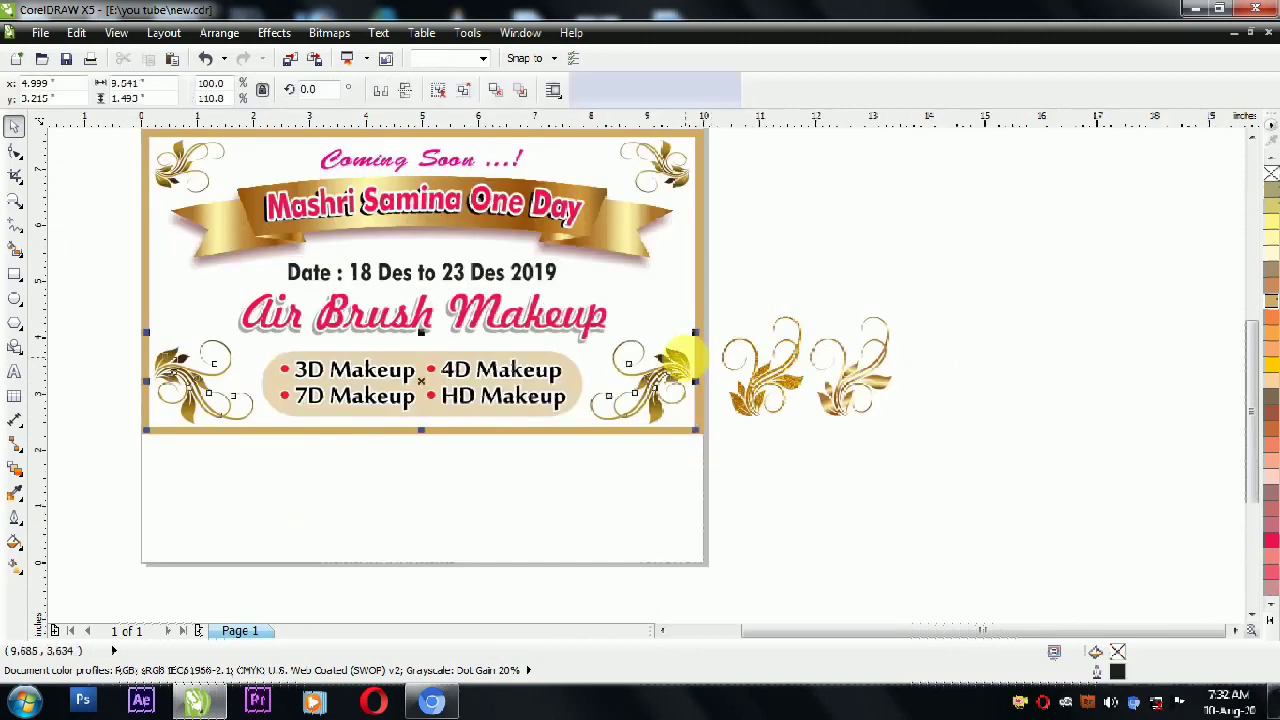
{"action": "key", "text": "Delete"}
{"action": "left_click", "coordinate": [788, 517]}
Move the glitter ornament into the banner's lower-left corner and mirror it horizontally and vertically.
{"action": "left_click", "coordinate": [773, 365]}
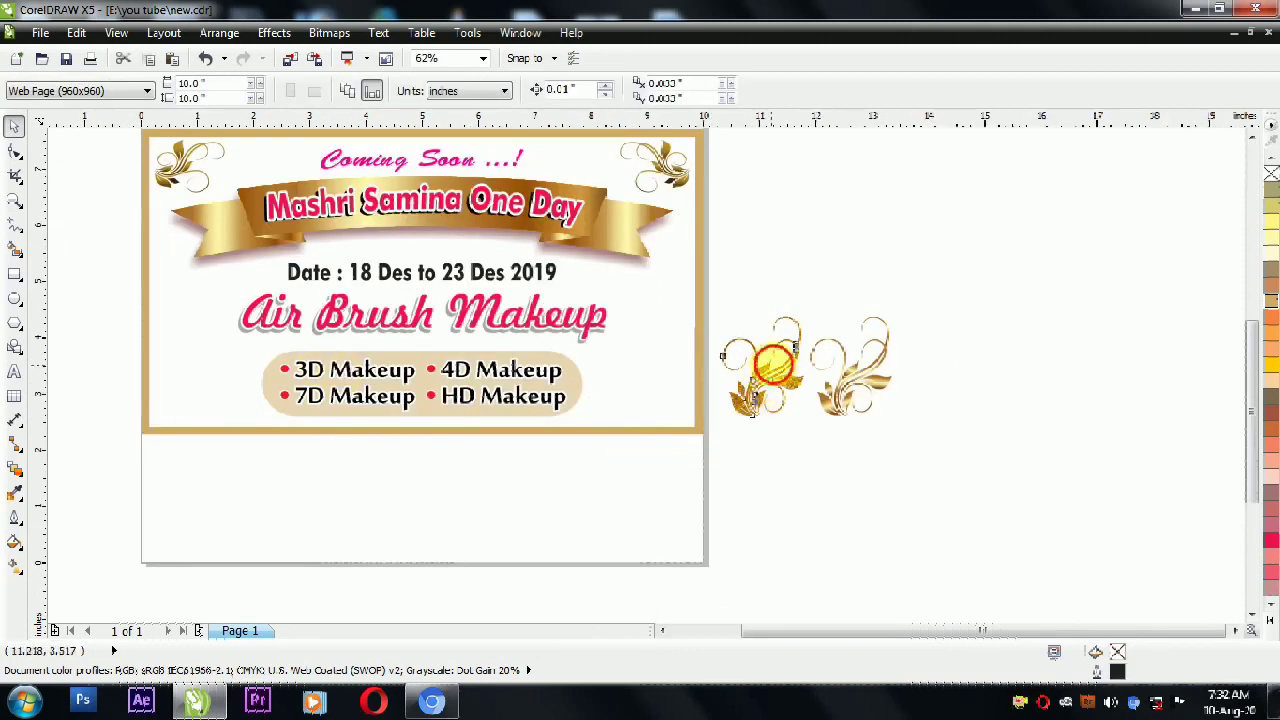
{"action": "left_click_drag", "start_coordinate": [769, 383], "coordinate": [200, 387]}
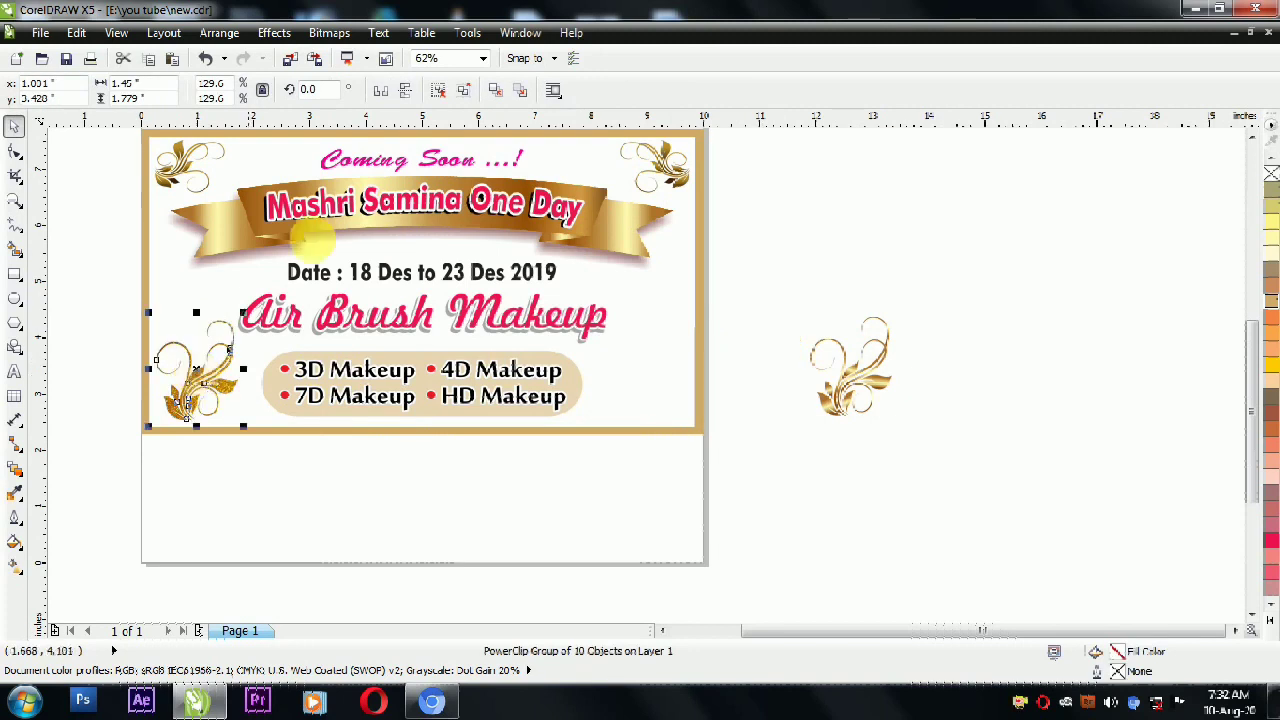
{"action": "left_click", "coordinate": [380, 92]}
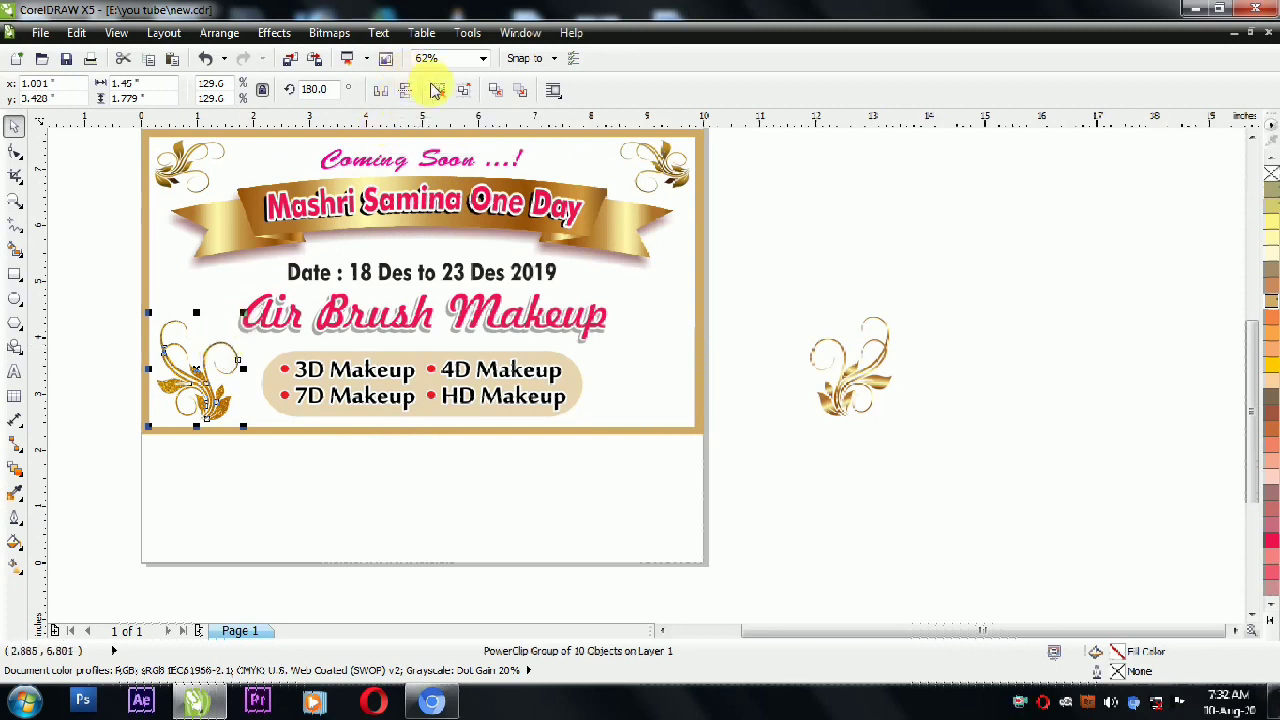
{"action": "left_click", "coordinate": [405, 91]}
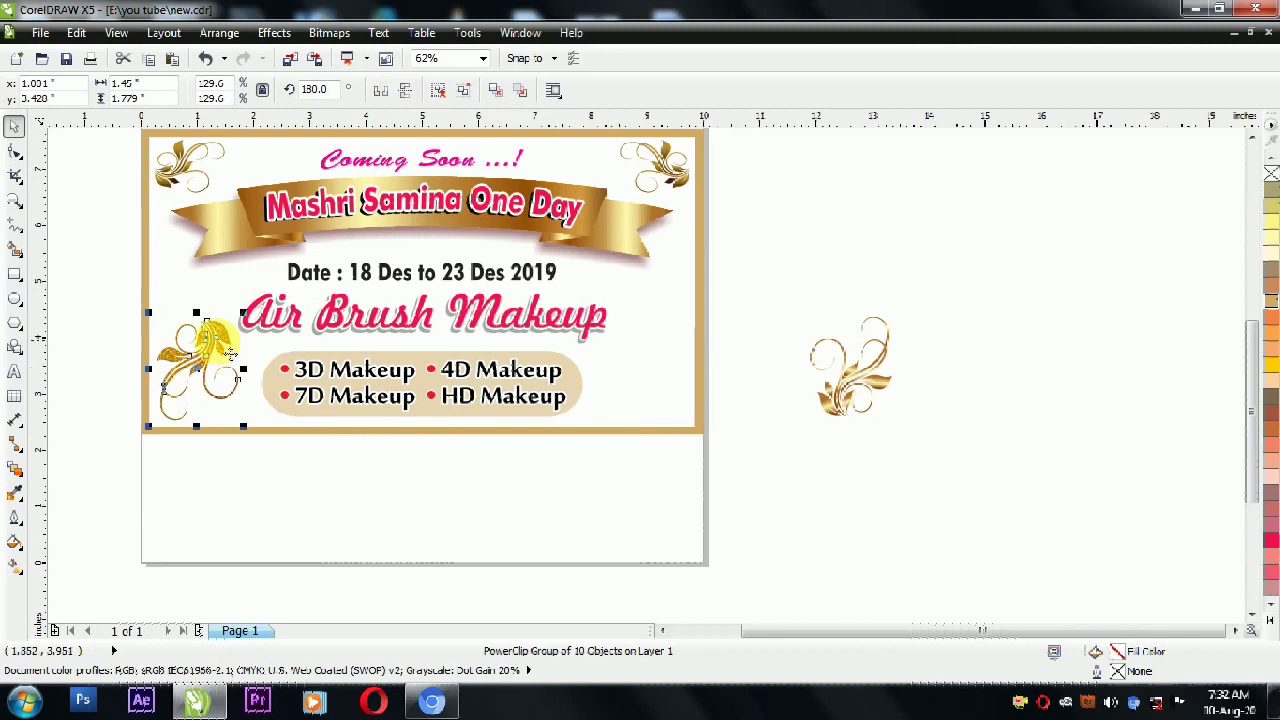
Rotate the glitter ornament to about 335.7° and fit it against the banner's lower-left border.
{"action": "left_click_drag", "start_coordinate": [243, 423], "coordinate": [140, 240]}
{"action": "left_click", "coordinate": [130, 388]}
{"action": "left_click", "coordinate": [197, 446]}
{"action": "left_click_drag", "start_coordinate": [205, 441], "coordinate": [202, 452]}
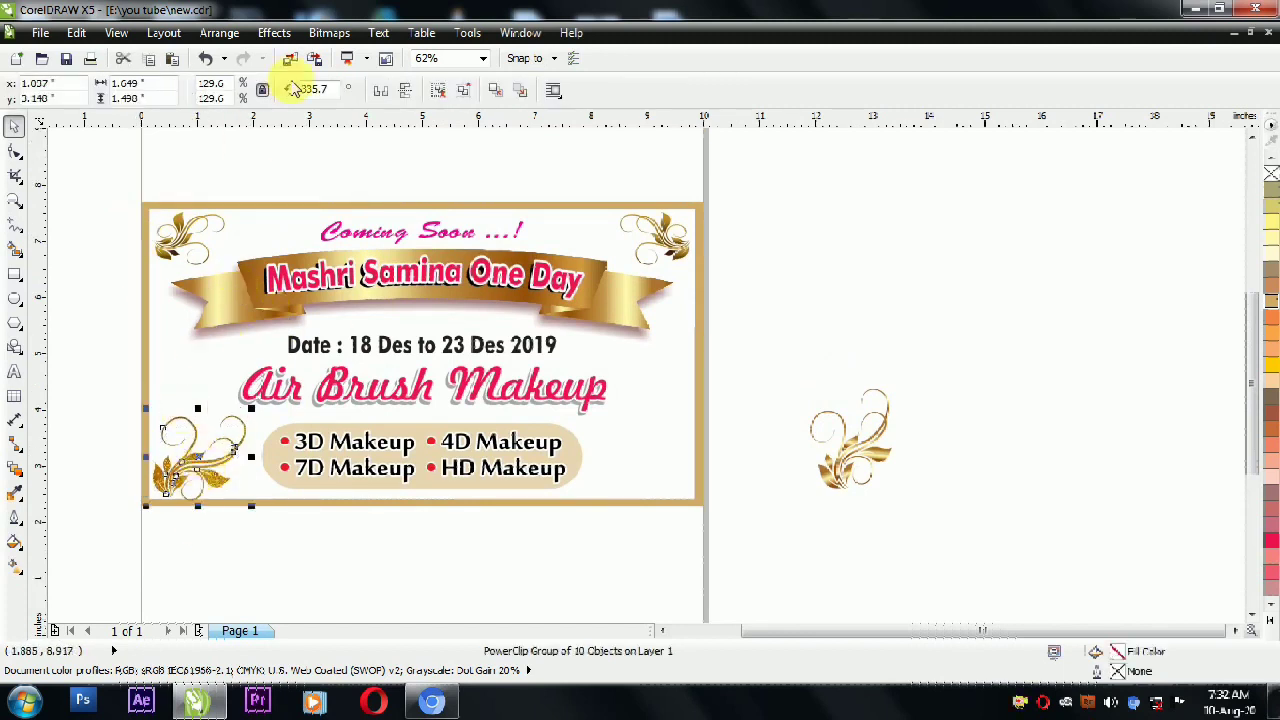
Mirror the glitter ornament horizontally, shift it slightly inward, and enlarge it to about 1.84 × 1.67 inches in the lower-left corner.
{"action": "left_click", "coordinate": [378, 92]}
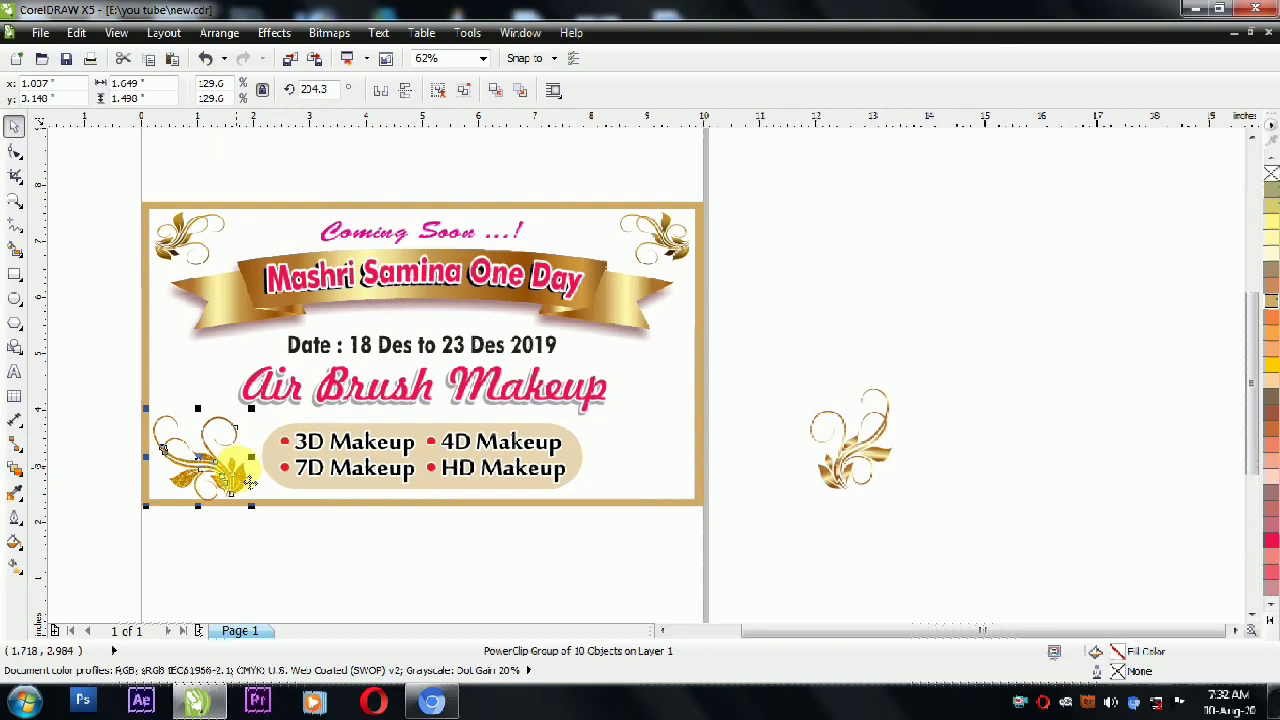
{"action": "left_click_drag", "start_coordinate": [250, 483], "coordinate": [260, 483]}
{"action": "left_click", "coordinate": [100, 428]}
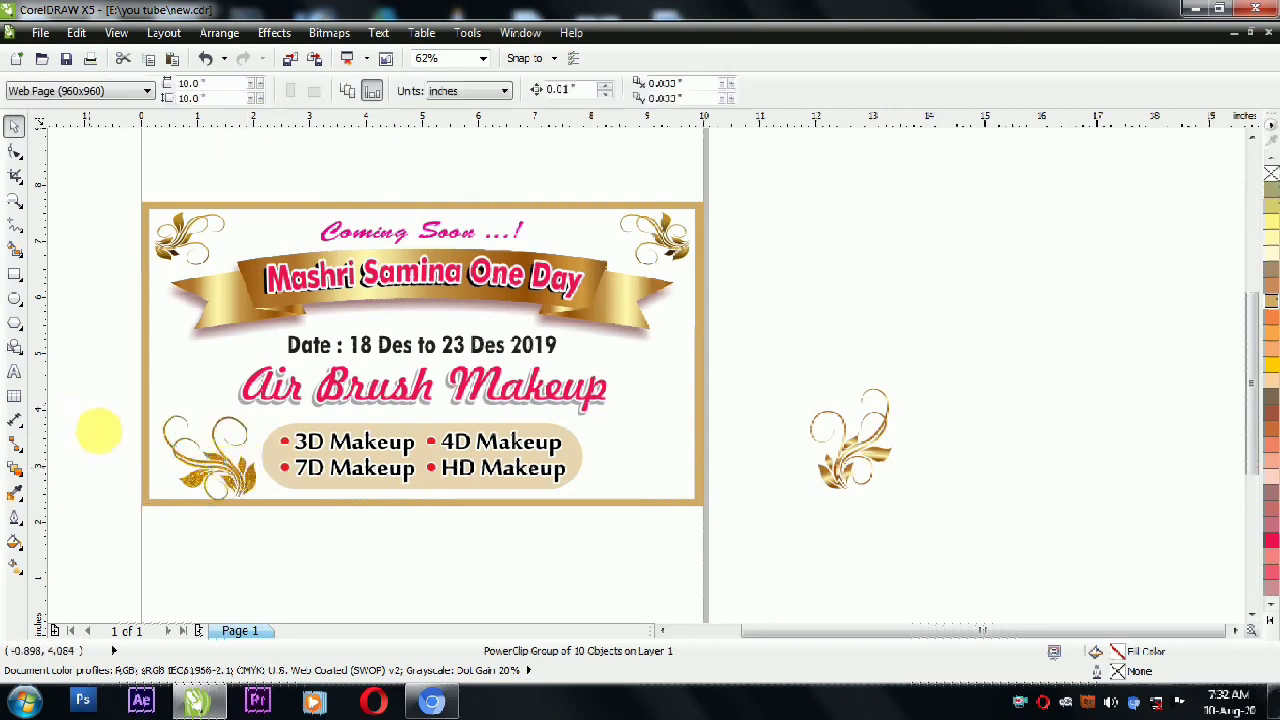
{"action": "left_click", "coordinate": [183, 433]}
{"action": "left_click_drag", "start_coordinate": [157, 409], "coordinate": [148, 398]}
{"action": "left_click", "coordinate": [69, 449]}
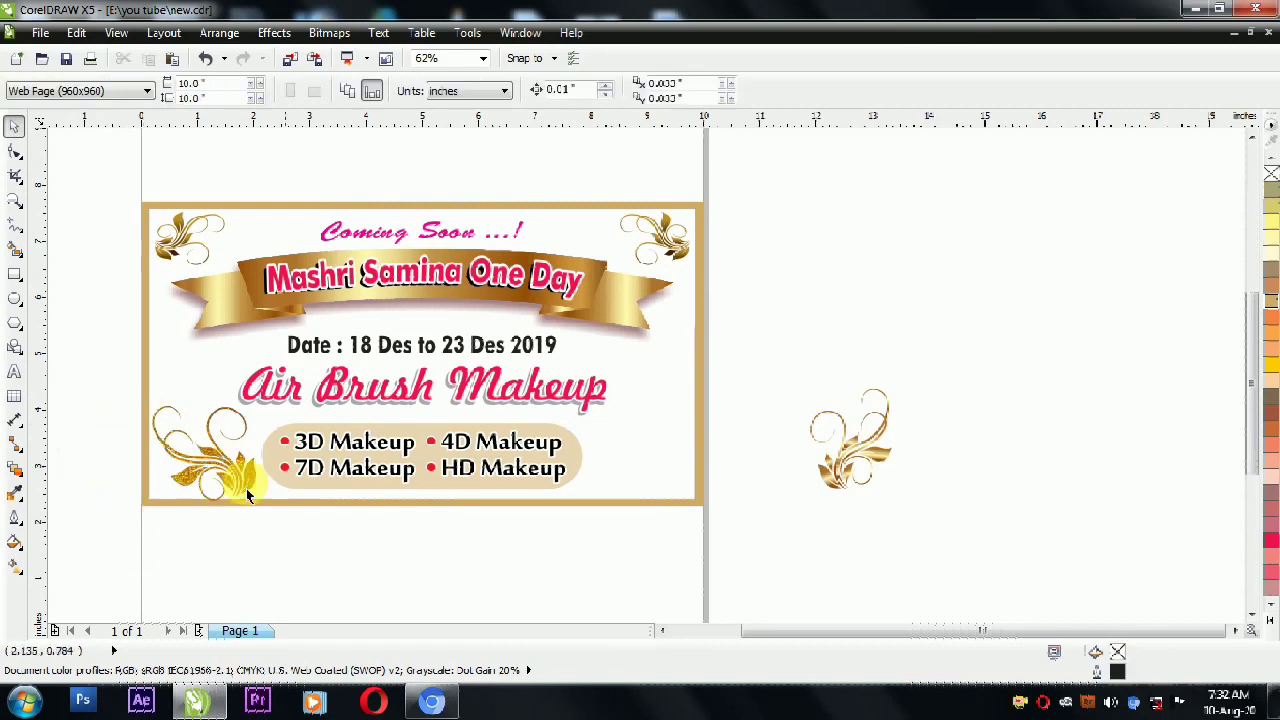
Make a horizontally mirrored copy of the lower-left glitter ornament and right-align it with the banner's frame in the lower-right corner.
{"action": "left_click", "coordinate": [208, 467]}
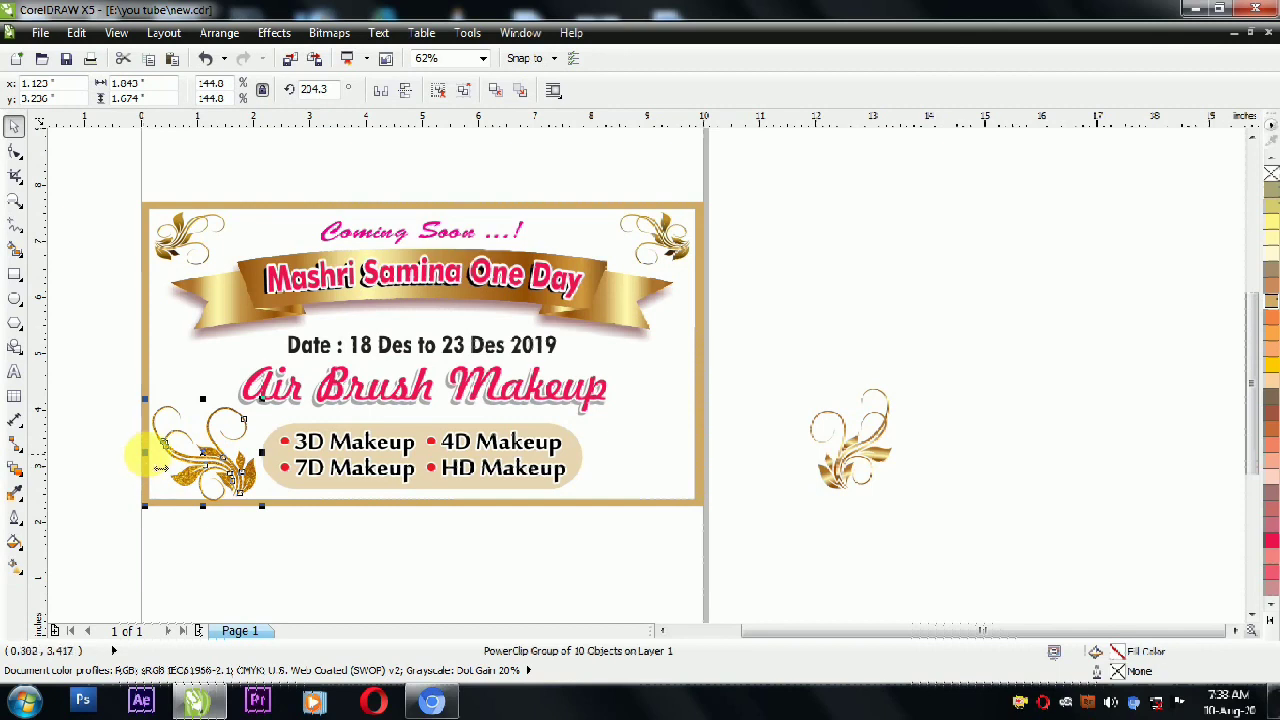
{"action": "left_click_drag", "start_coordinate": [160, 467], "coordinate": [275, 487]}
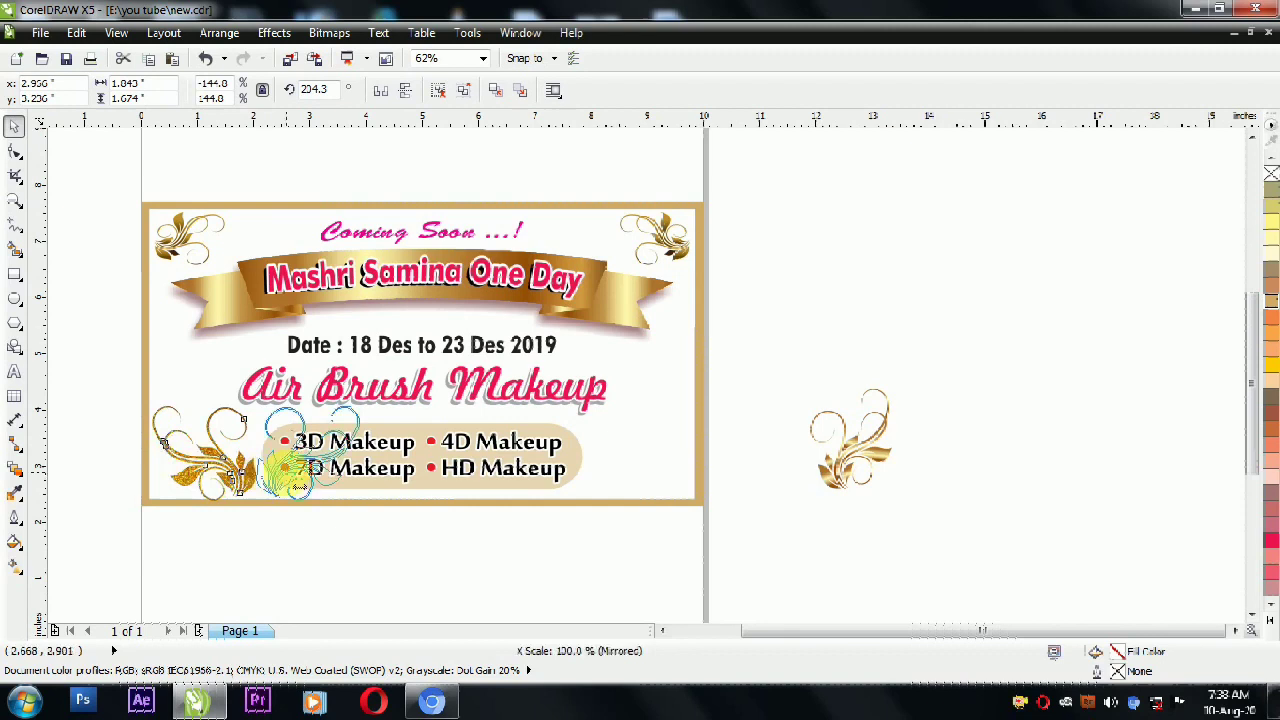
{"action": "left_click_drag", "start_coordinate": [286, 474], "coordinate": [289, 483]}
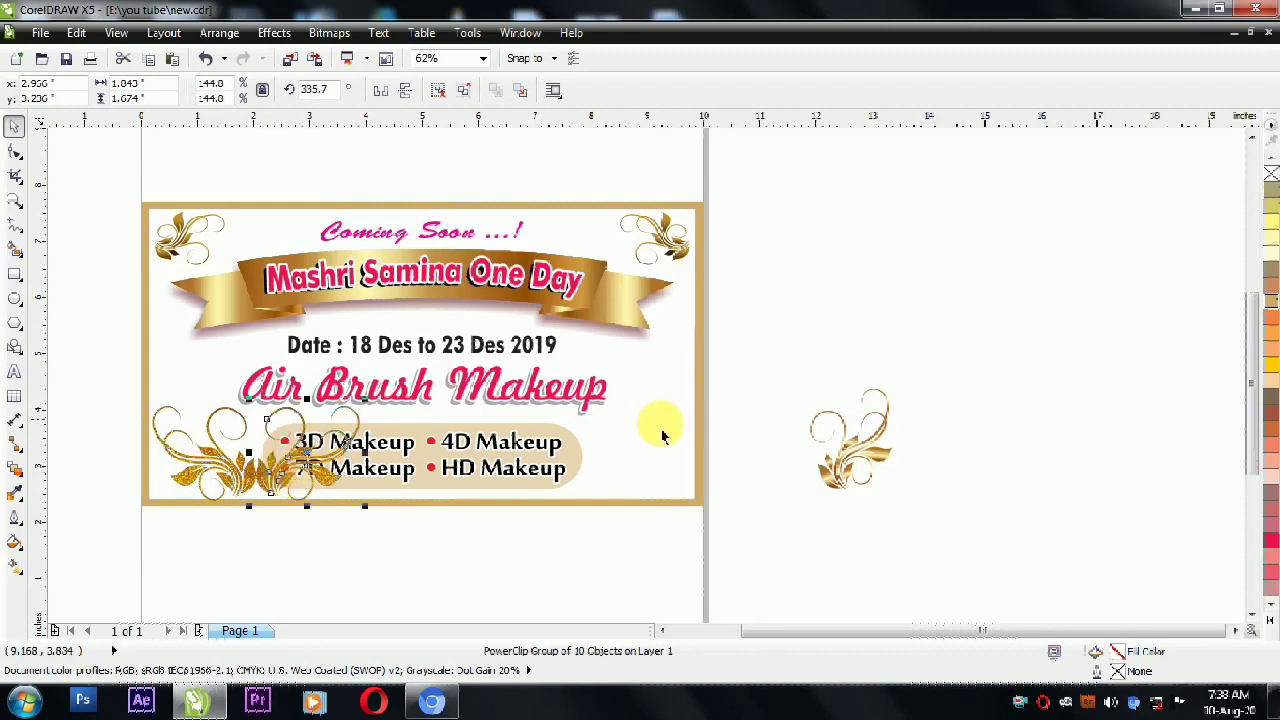
{"action": "left_click", "coordinate": [687, 488], "text": "shift"}
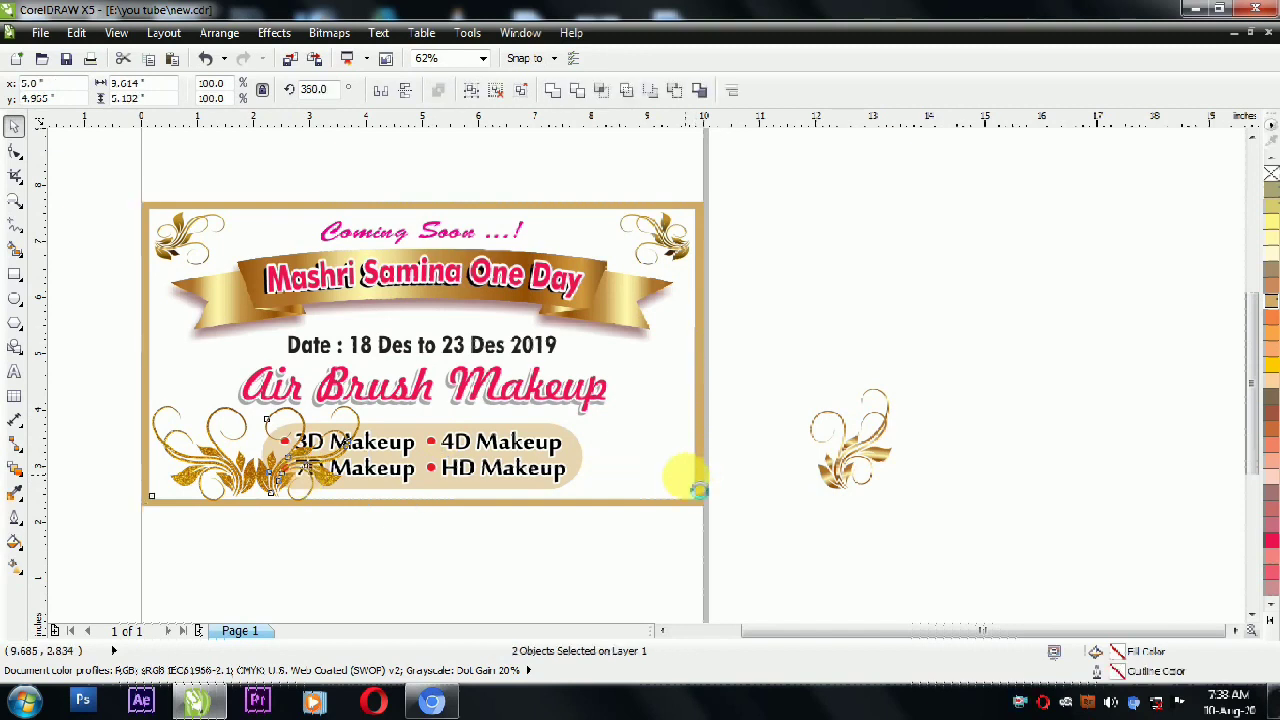
{"action": "key", "text": "r"}
{"action": "left_click", "coordinate": [741, 548]}
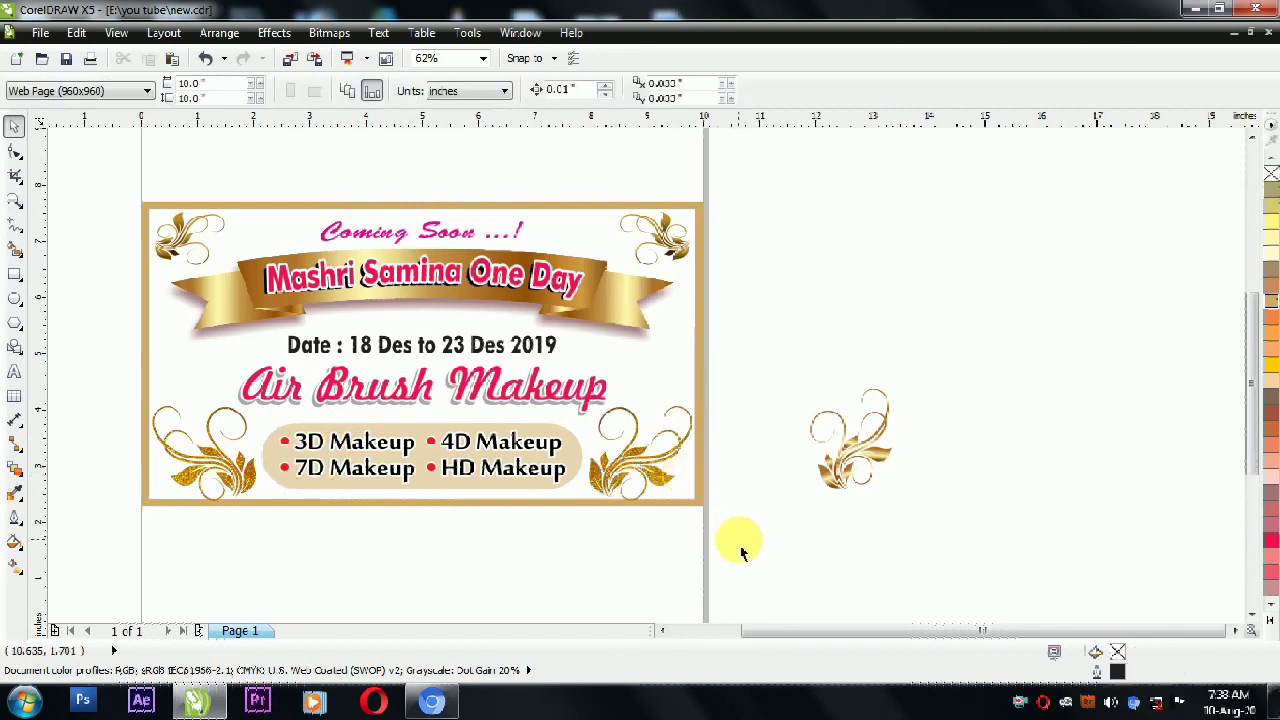
Delete the leftover gold gradient ornament beside the page and fit the banner in view.
{"action": "left_click_drag", "start_coordinate": [757, 365], "coordinate": [922, 508]}
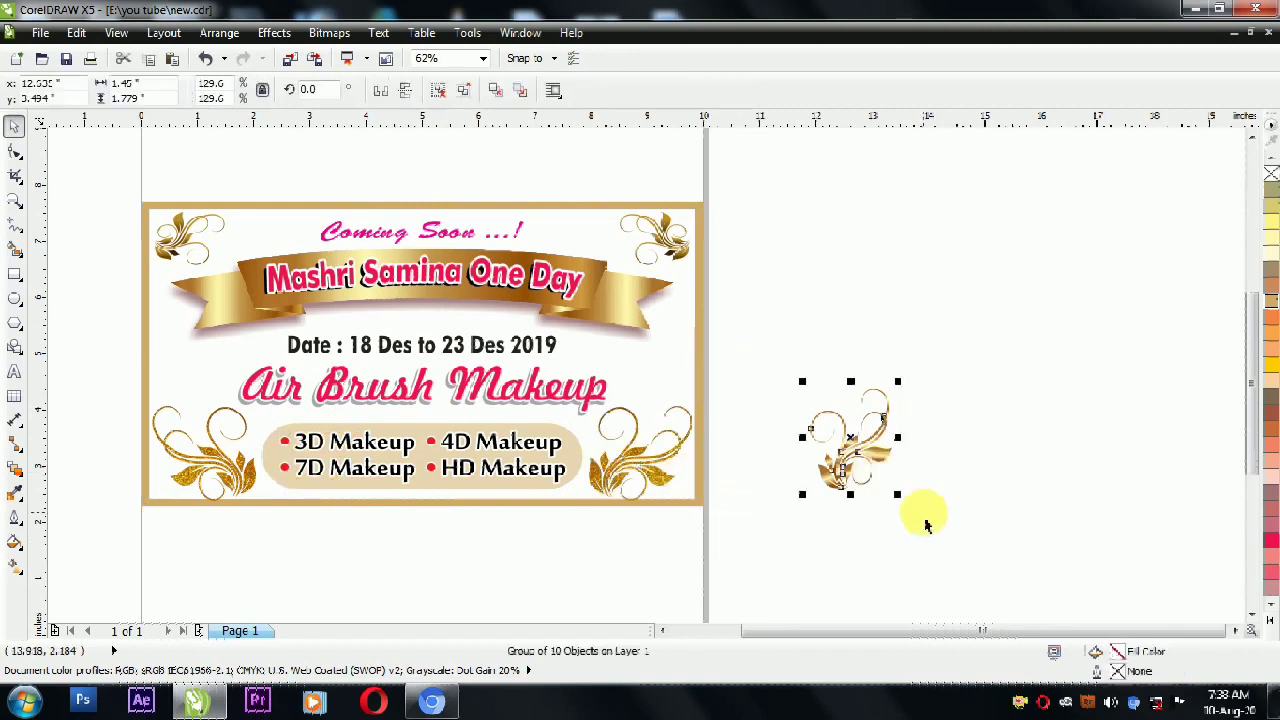
{"action": "key", "text": "Delete"}
{"action": "left_click_drag", "start_coordinate": [862, 577], "coordinate": [91, 183]}
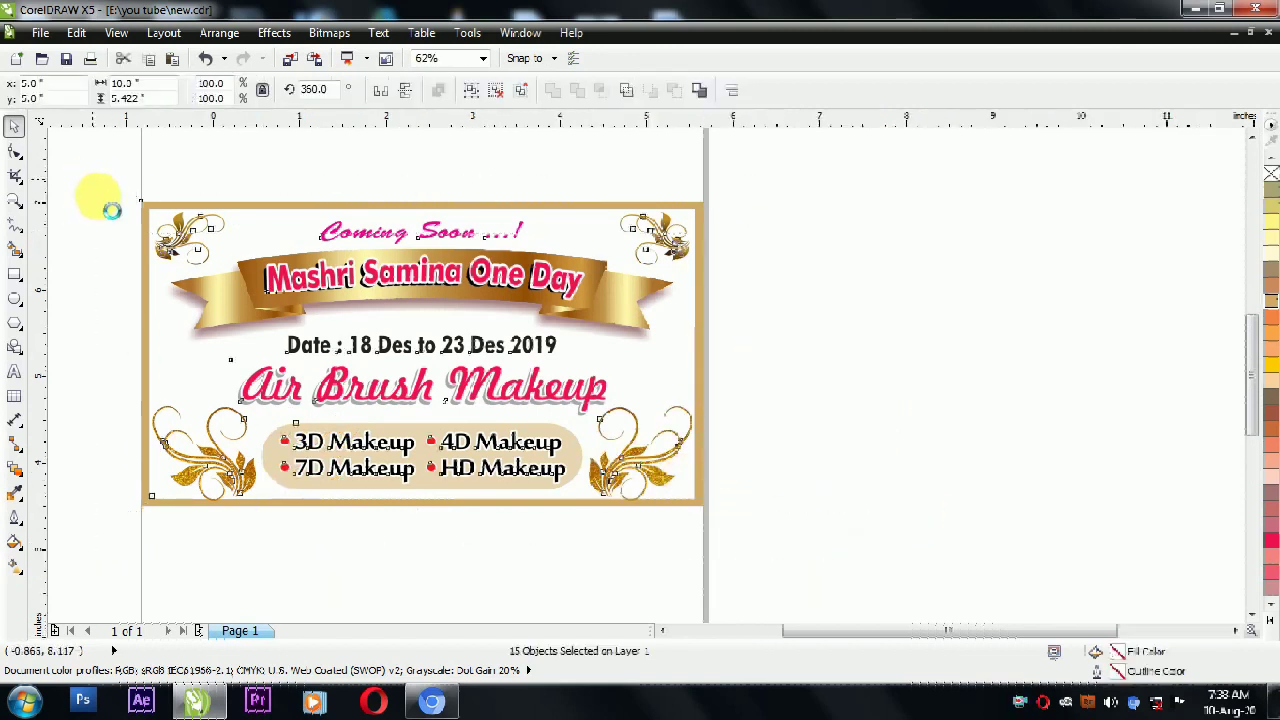
{"action": "key", "text": "shift+F2"}
{"action": "left_click", "coordinate": [99, 221]}
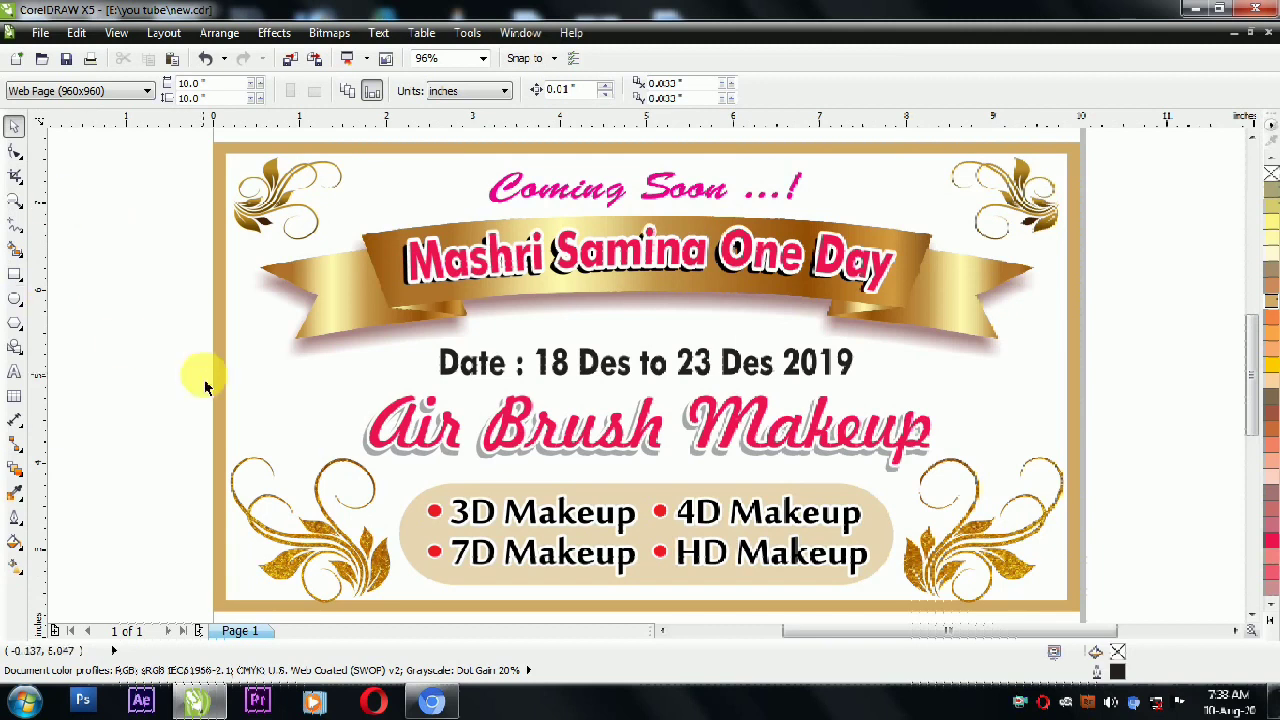
Stretch both lower glitter ornaments slightly taller together.
{"action": "left_click", "coordinate": [350, 466]}
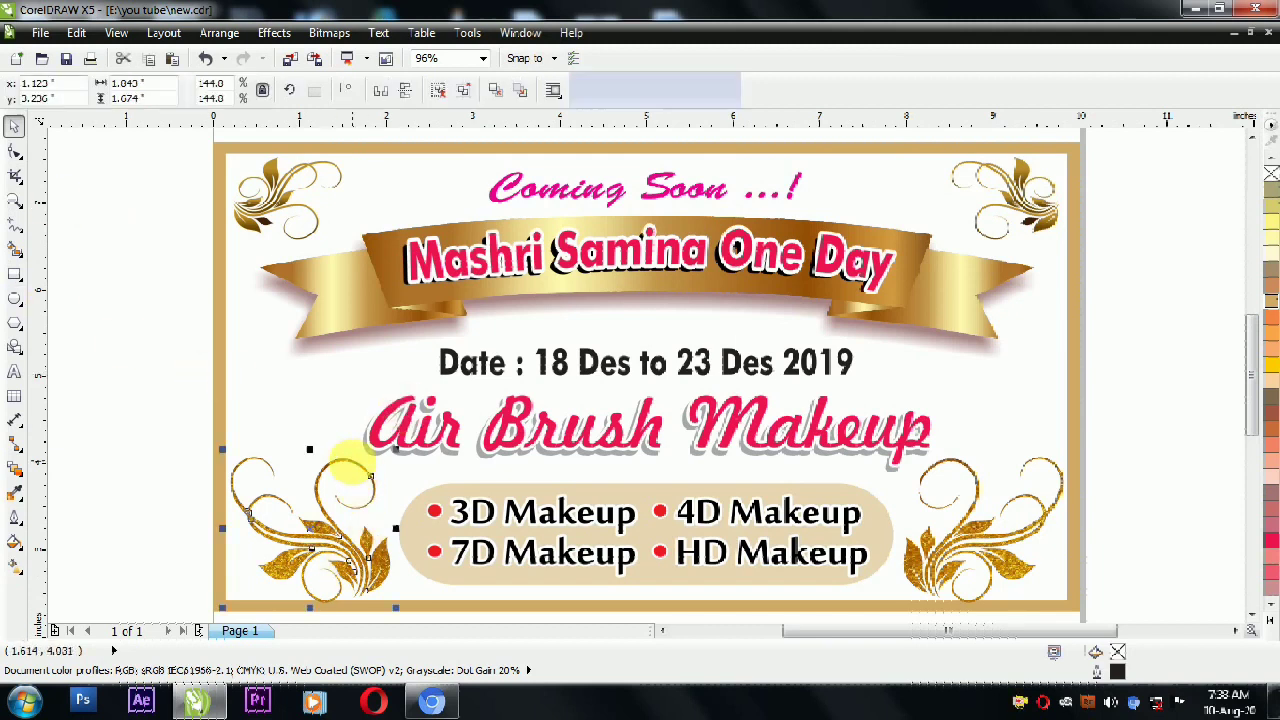
{"action": "left_click", "coordinate": [955, 477], "text": "shift"}
{"action": "left_click_drag", "start_coordinate": [646, 449], "coordinate": [662, 444]}
{"action": "left_click", "coordinate": [1150, 411]}
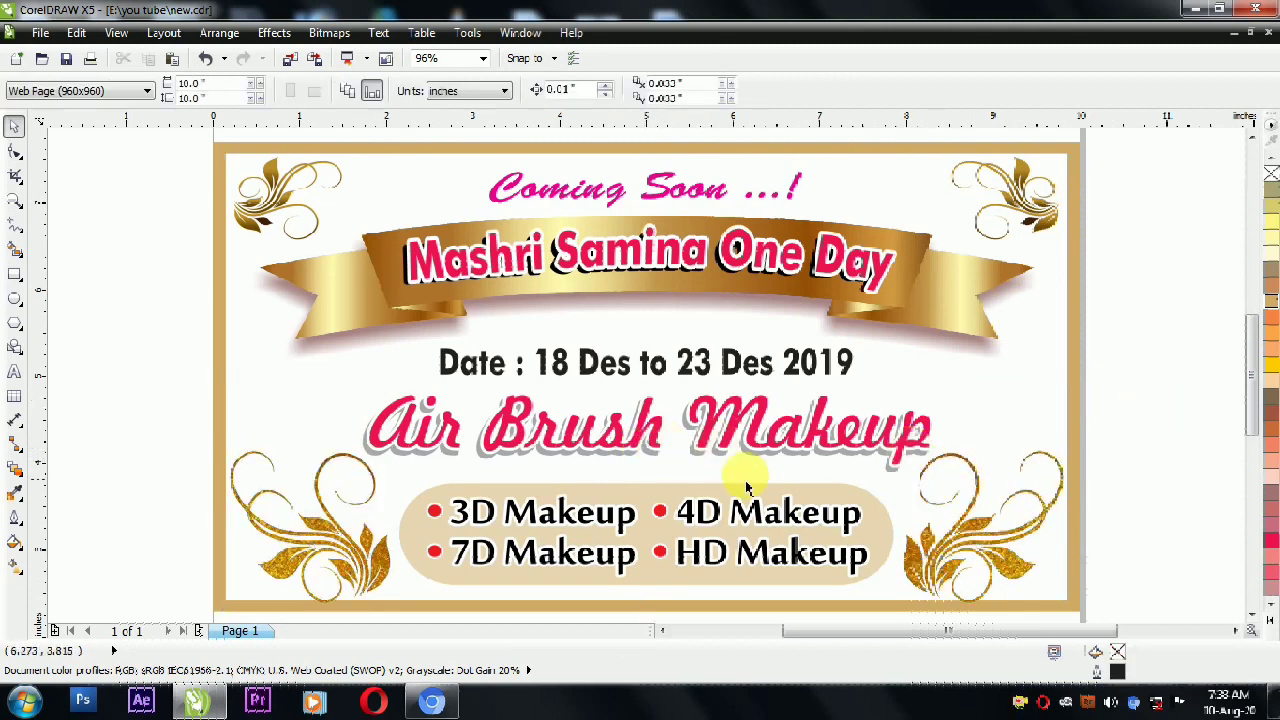
Import the hypnitic_butterfly_moth image from the Desktop and place it beside the banner at about 2.14 × 2.14 inches.
{"action": "left_click", "coordinate": [1236, 631]}
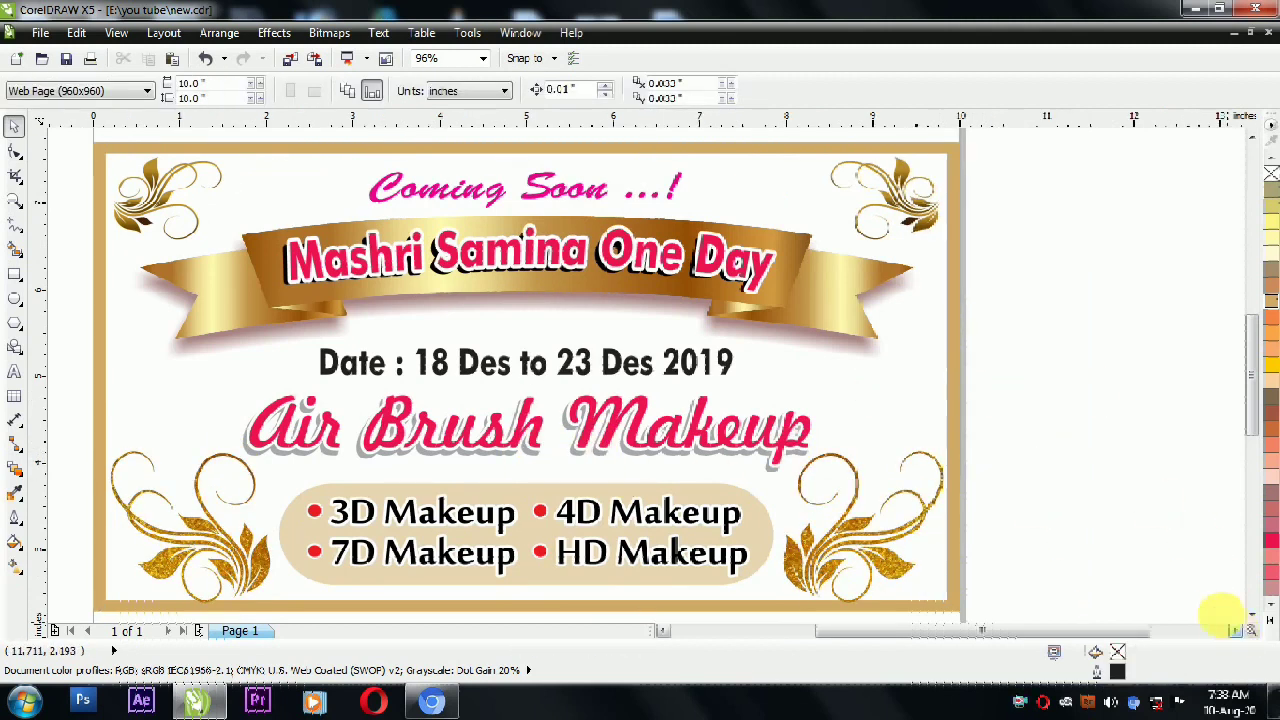
{"action": "right_click", "coordinate": [1049, 300]}
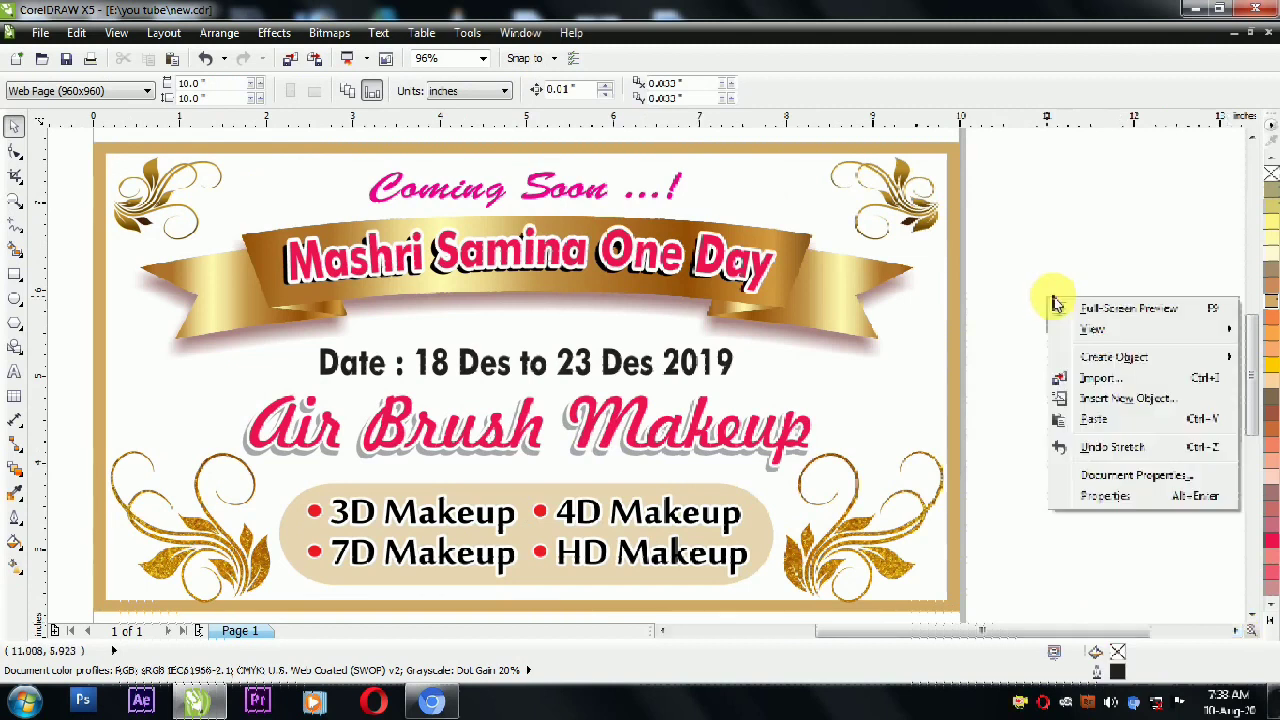
{"action": "left_click", "coordinate": [1097, 380]}
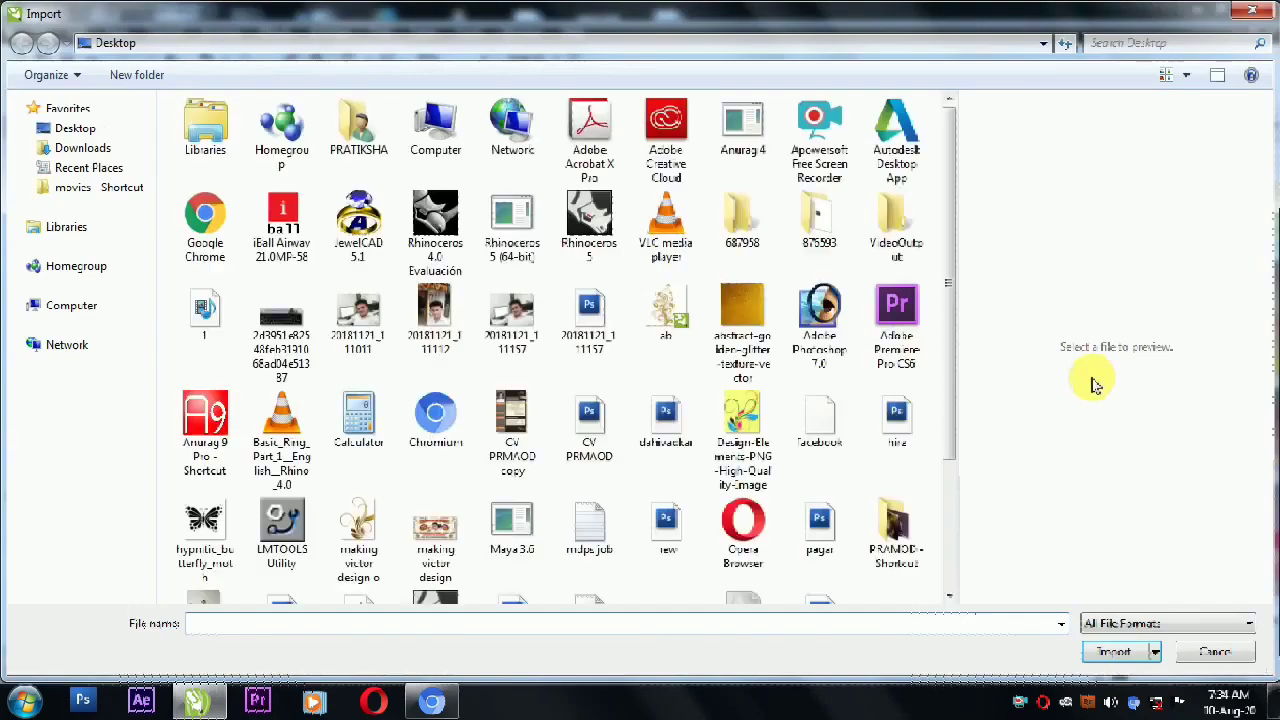
{"action": "left_click_drag", "start_coordinate": [953, 346], "coordinate": [955, 470]}
{"action": "left_click", "coordinate": [94, 126]}
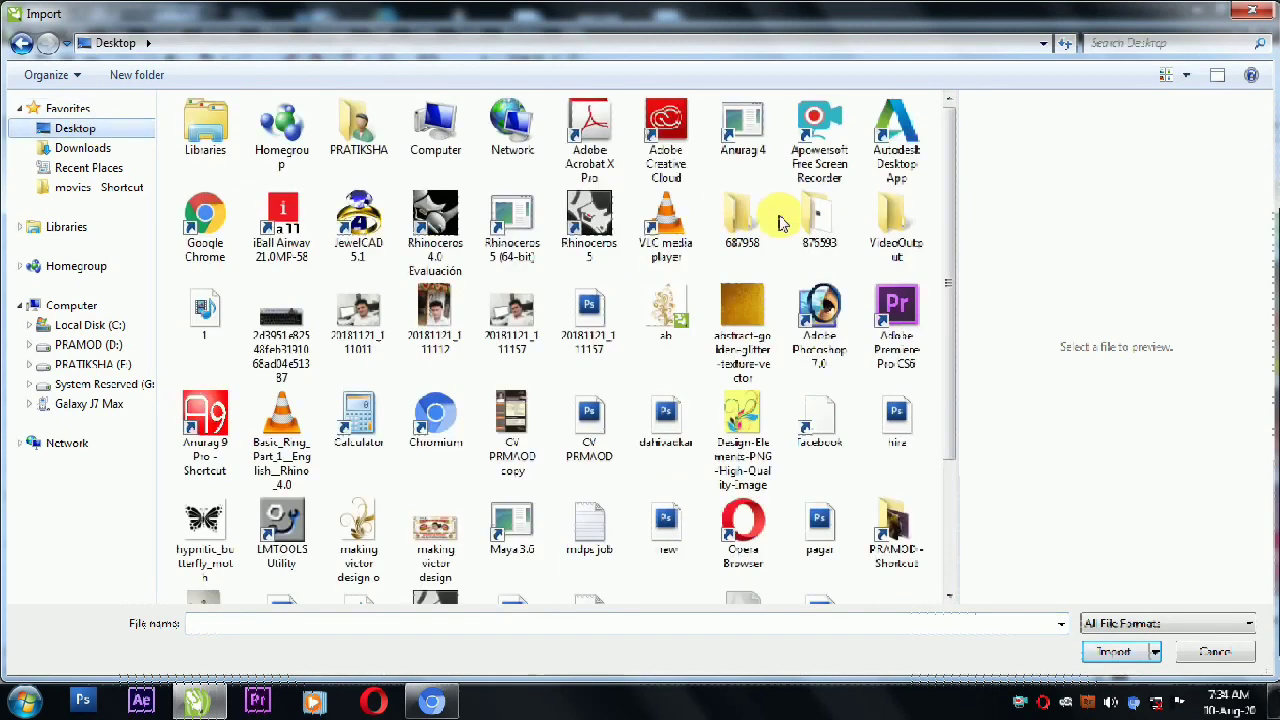
{"action": "left_click_drag", "start_coordinate": [943, 300], "coordinate": [960, 480]}
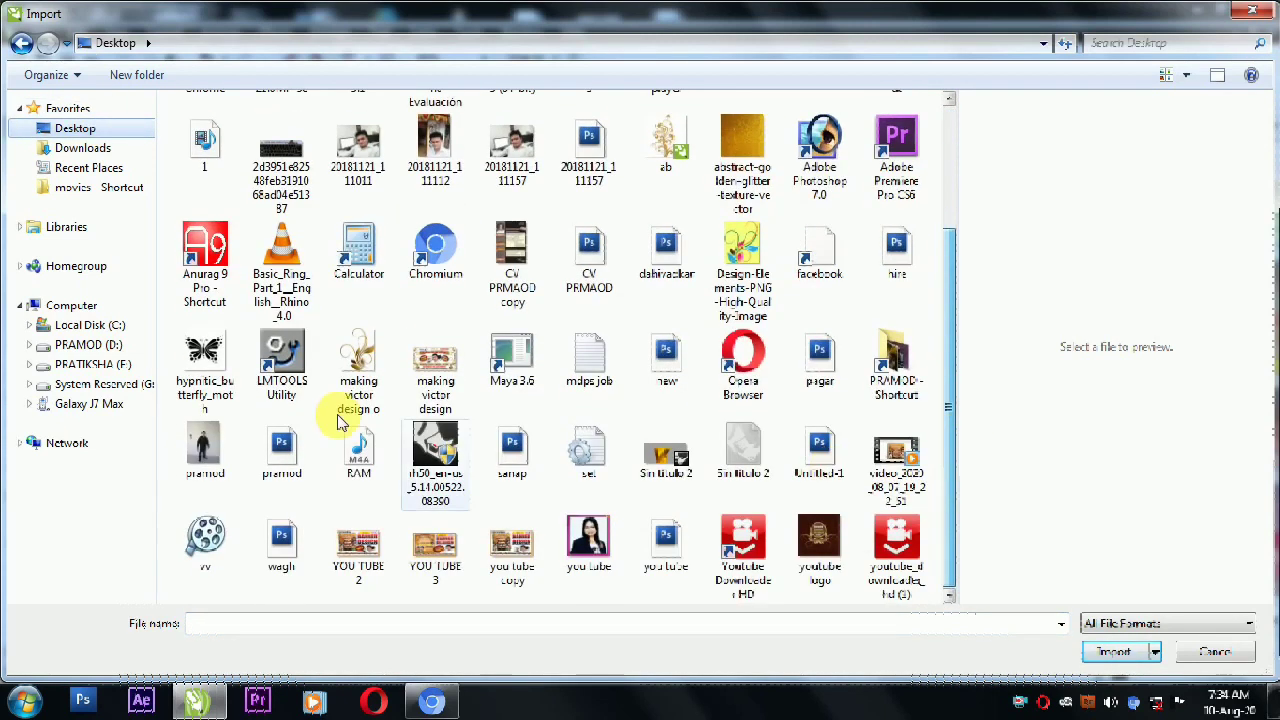
{"action": "left_click", "coordinate": [205, 340]}
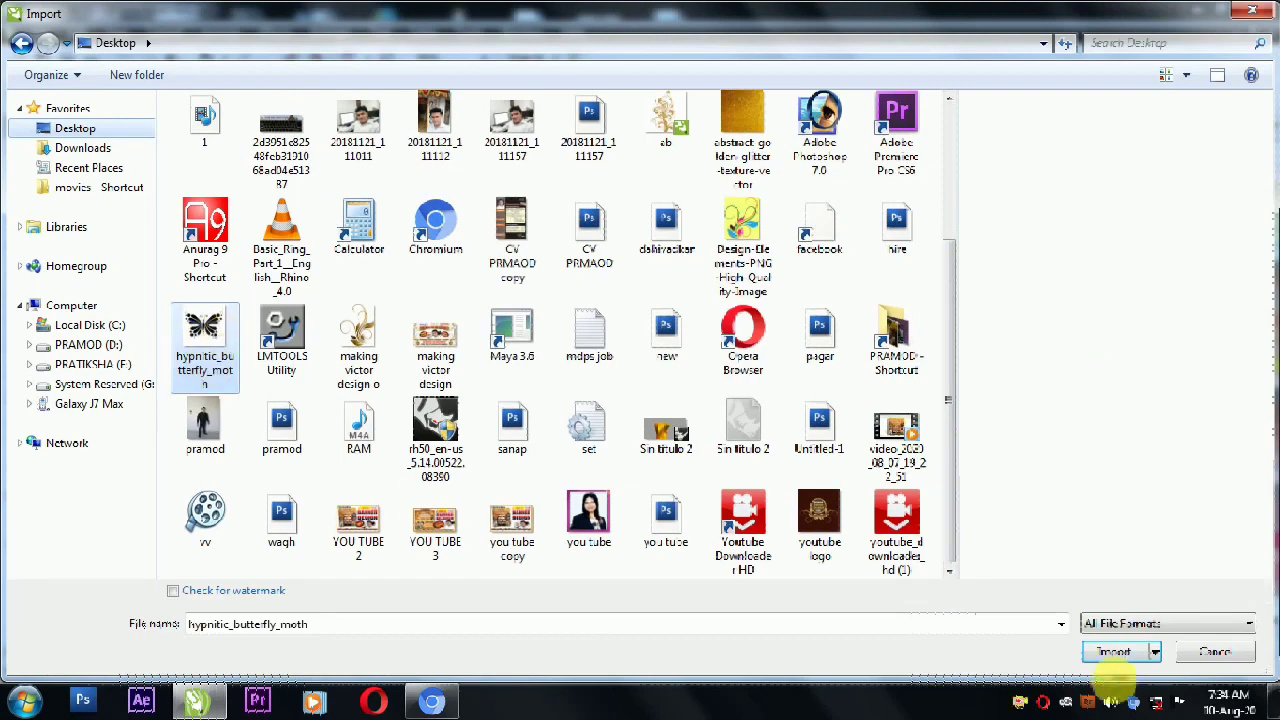
{"action": "left_click", "coordinate": [1115, 651]}
{"action": "left_click_drag", "start_coordinate": [992, 268], "coordinate": [1178, 455]}
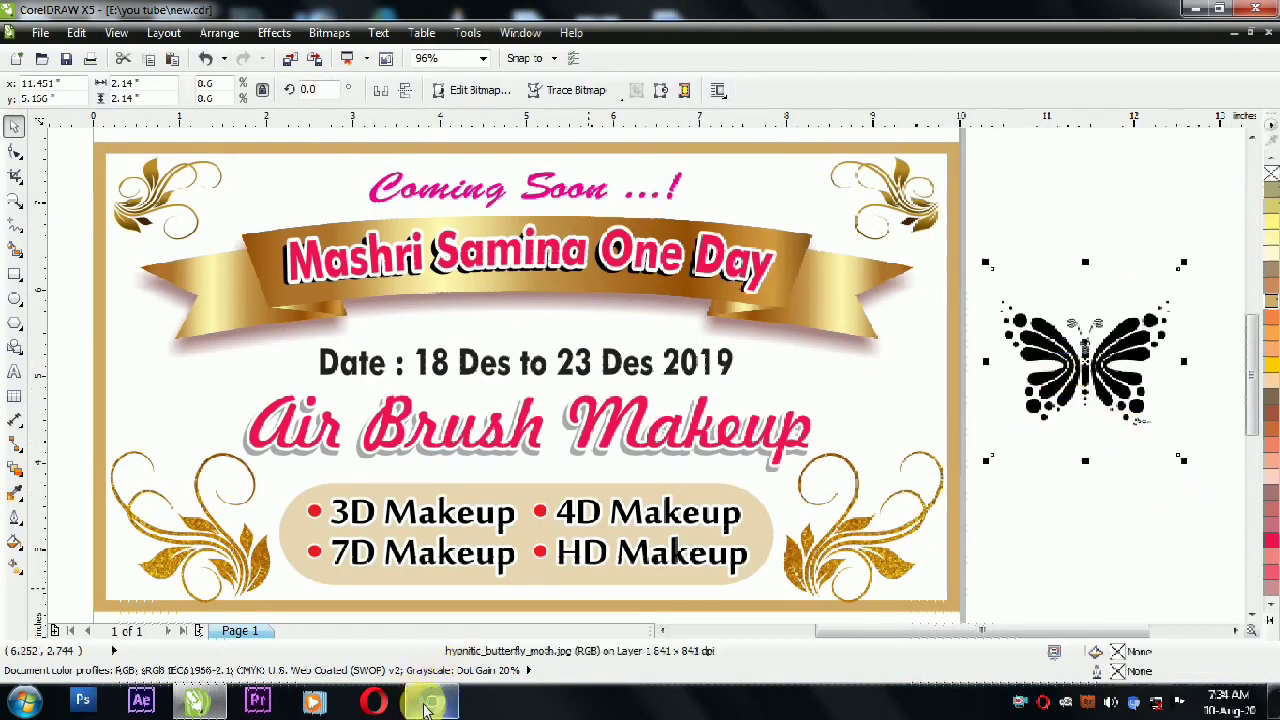
Switch to the browser and look through the image results for floral corner design, then return to CorelDRAW.
{"action": "left_click", "coordinate": [431, 700]}
{"action": "left_click", "coordinate": [287, 14]}
{"action": "scroll", "coordinate": [929, 396], "scroll_direction": "up", "scroll_amount": 1}
{"action": "scroll", "coordinate": [904, 361], "scroll_direction": "down", "scroll_amount": 3}
{"action": "scroll", "coordinate": [617, 413], "scroll_direction": "down", "scroll_amount": 2}
{"action": "scroll", "coordinate": [610, 408], "scroll_direction": "down", "scroll_amount": 1}
{"action": "scroll", "coordinate": [345, 245], "scroll_direction": "up", "scroll_amount": 13}
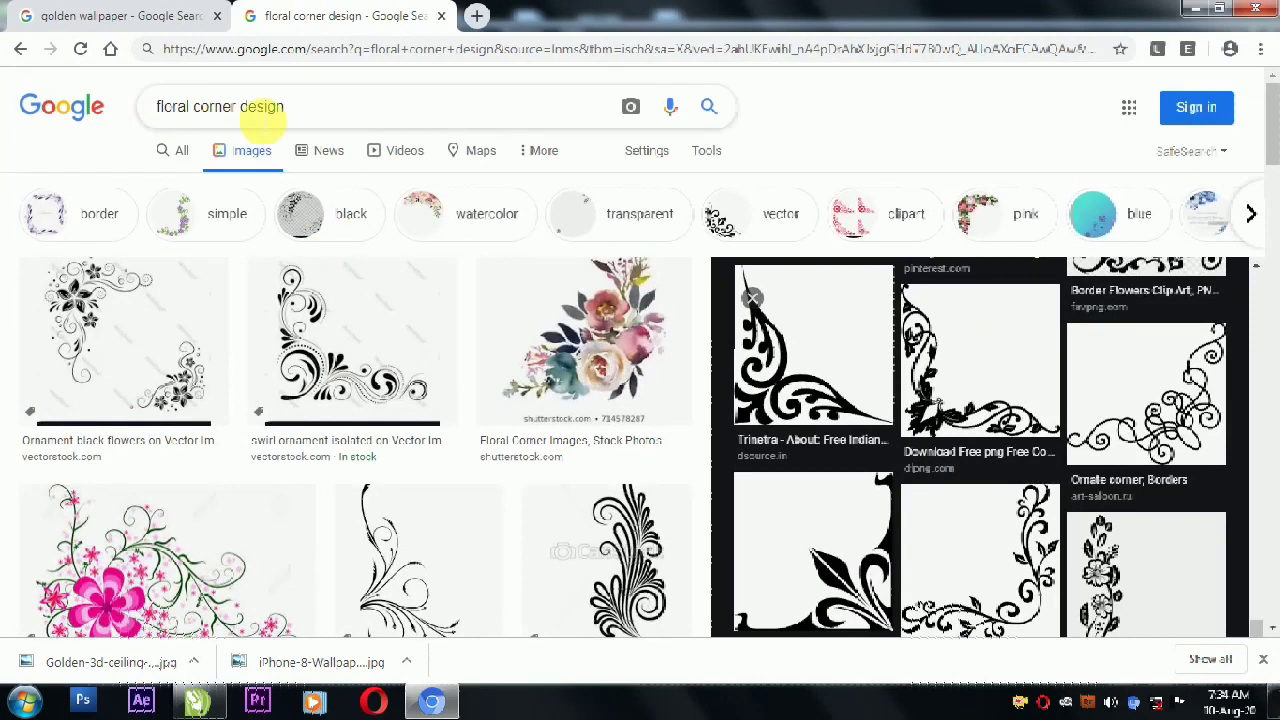
{"action": "left_click", "coordinate": [1210, 8]}
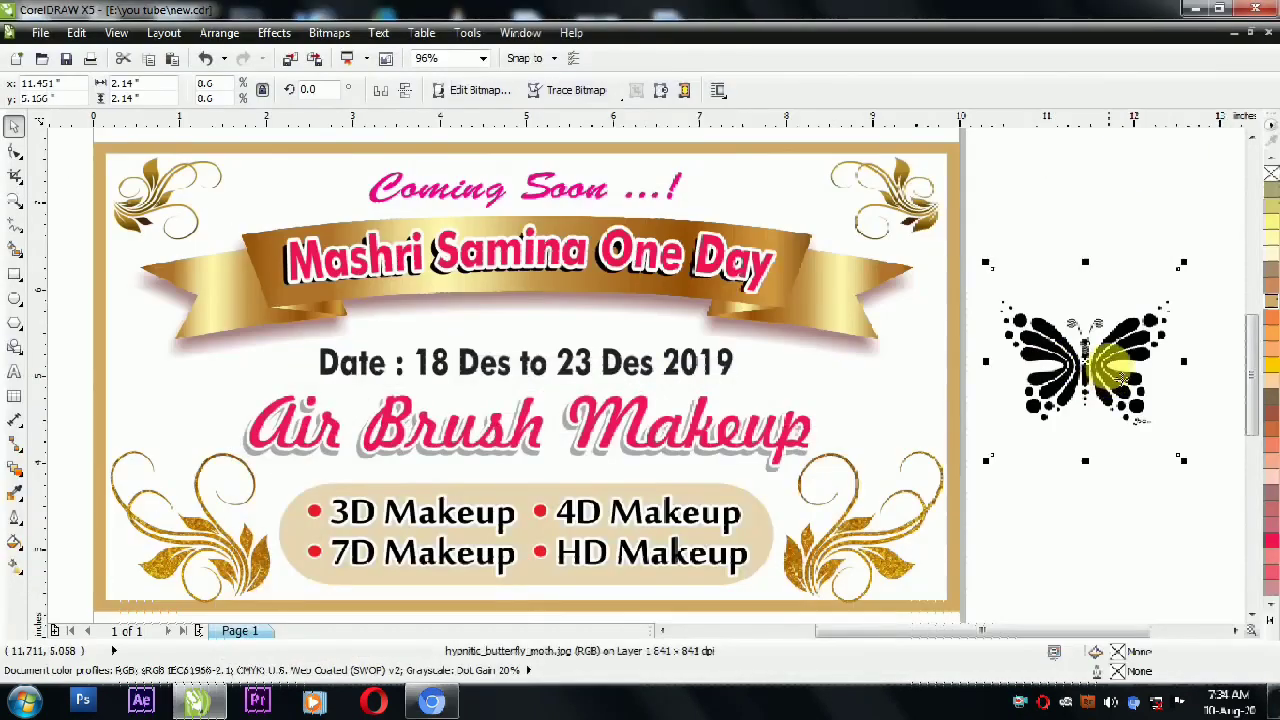
Enlarge the butterfly bitmap to about 2.66 inches, outline-trace it as a Logo, and move the traced group below the original.
{"action": "mouse_move", "coordinate": [1195, 265]}
{"action": "left_mouse_down"}
{"action": "mouse_move", "coordinate": [1231, 263]}
{"action": "mouse_move", "coordinate": [1211, 263]}
{"action": "mouse_move", "coordinate": [1183, 234]}
{"action": "mouse_move", "coordinate": [1128, 252]}
{"action": "left_mouse_up"}
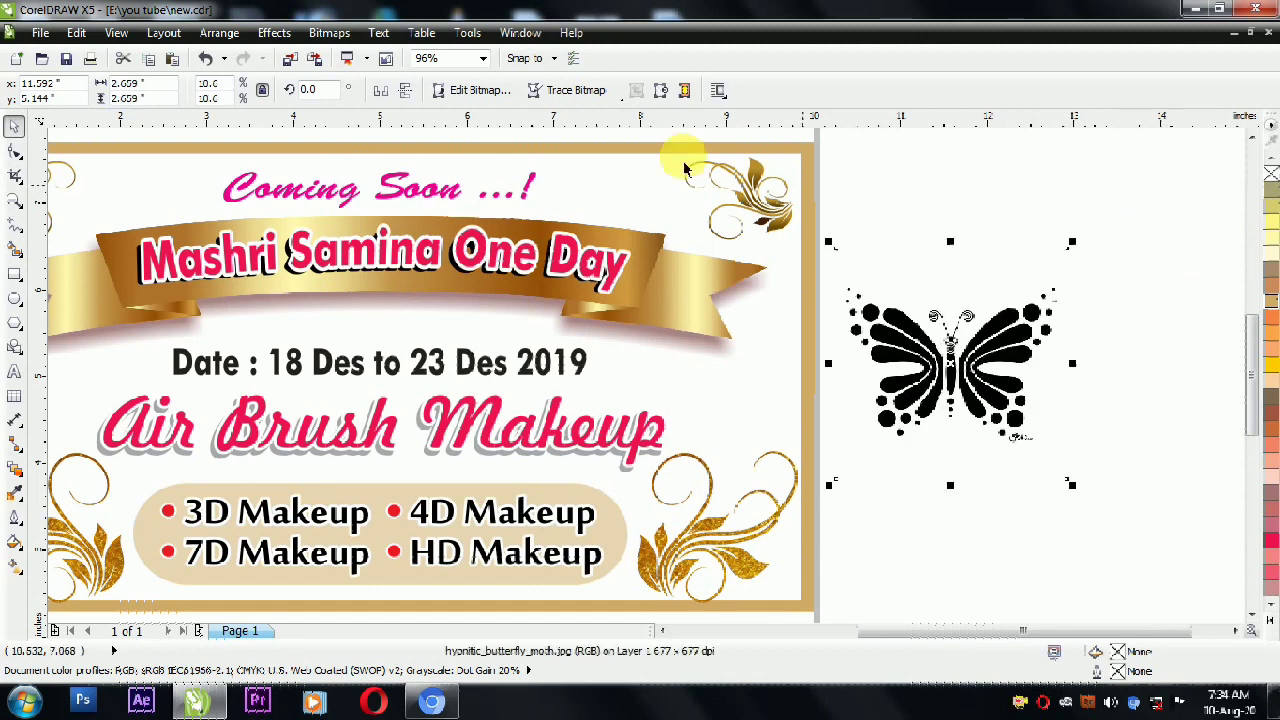
{"action": "left_click", "coordinate": [590, 91]}
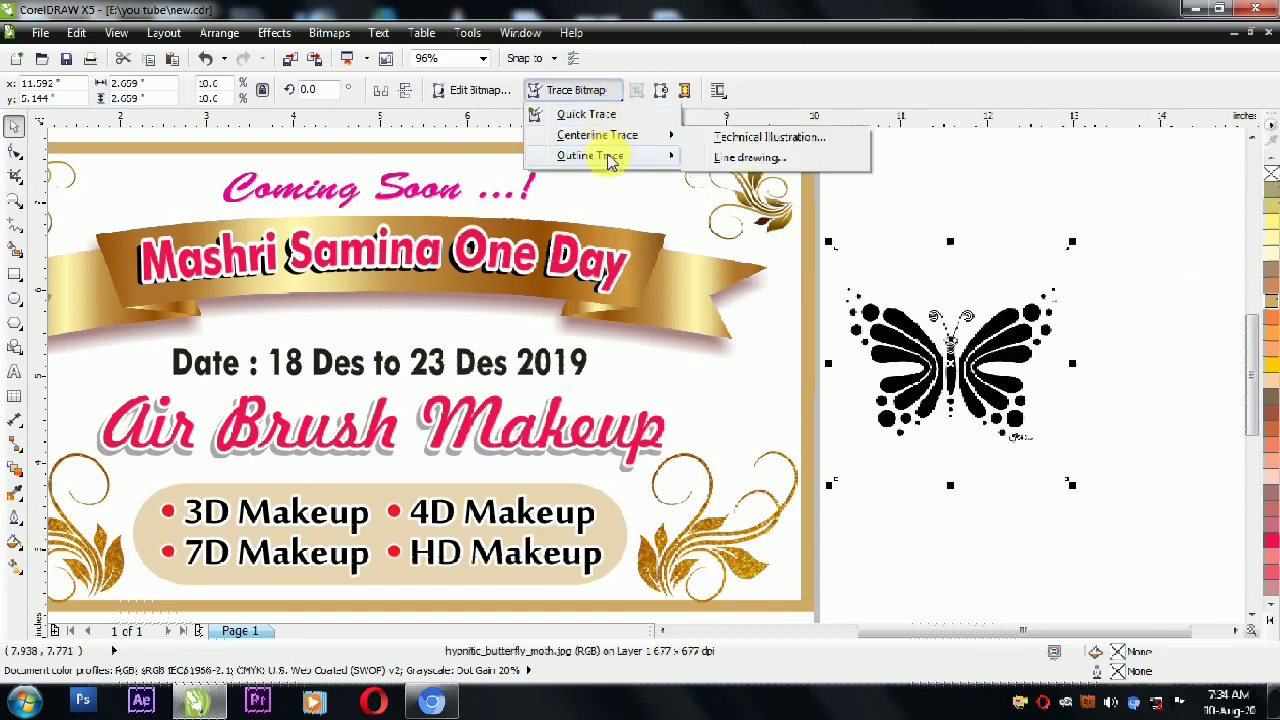
{"action": "mouse_move", "coordinate": [612, 162]}
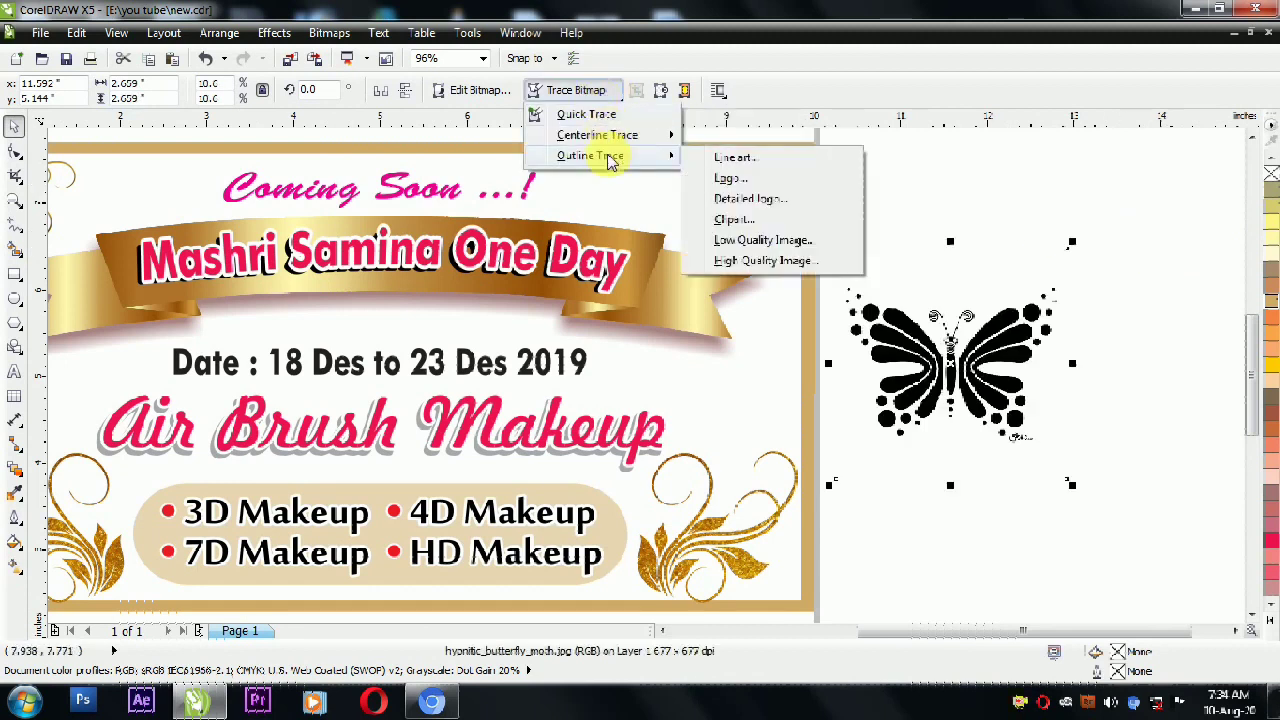
{"action": "left_click", "coordinate": [757, 180]}
{"action": "left_click", "coordinate": [585, 393]}
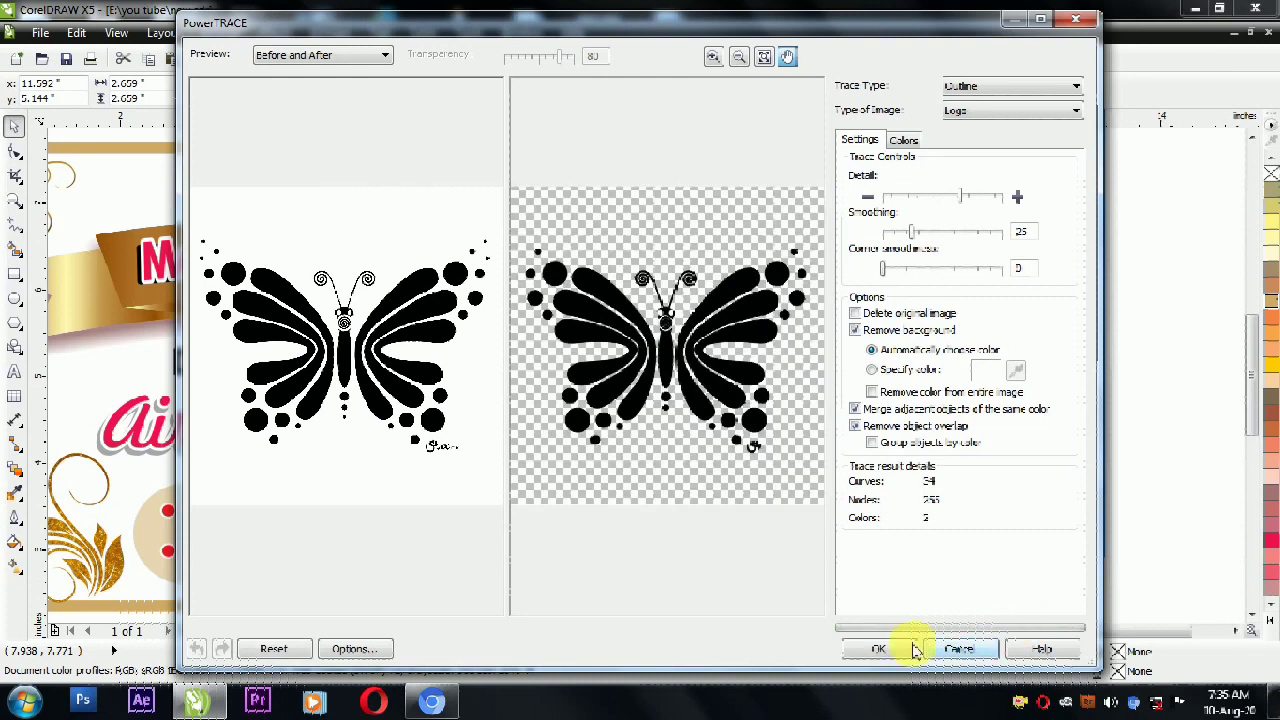
{"action": "left_click", "coordinate": [893, 649]}
{"action": "left_click_drag", "start_coordinate": [995, 320], "coordinate": [991, 509]}
Examine the traced butterfly's edges and antennae up close and compare them with the original bitmap.
{"action": "scroll", "coordinate": [1013, 440], "scroll_direction": "up", "scroll_amount": 5}
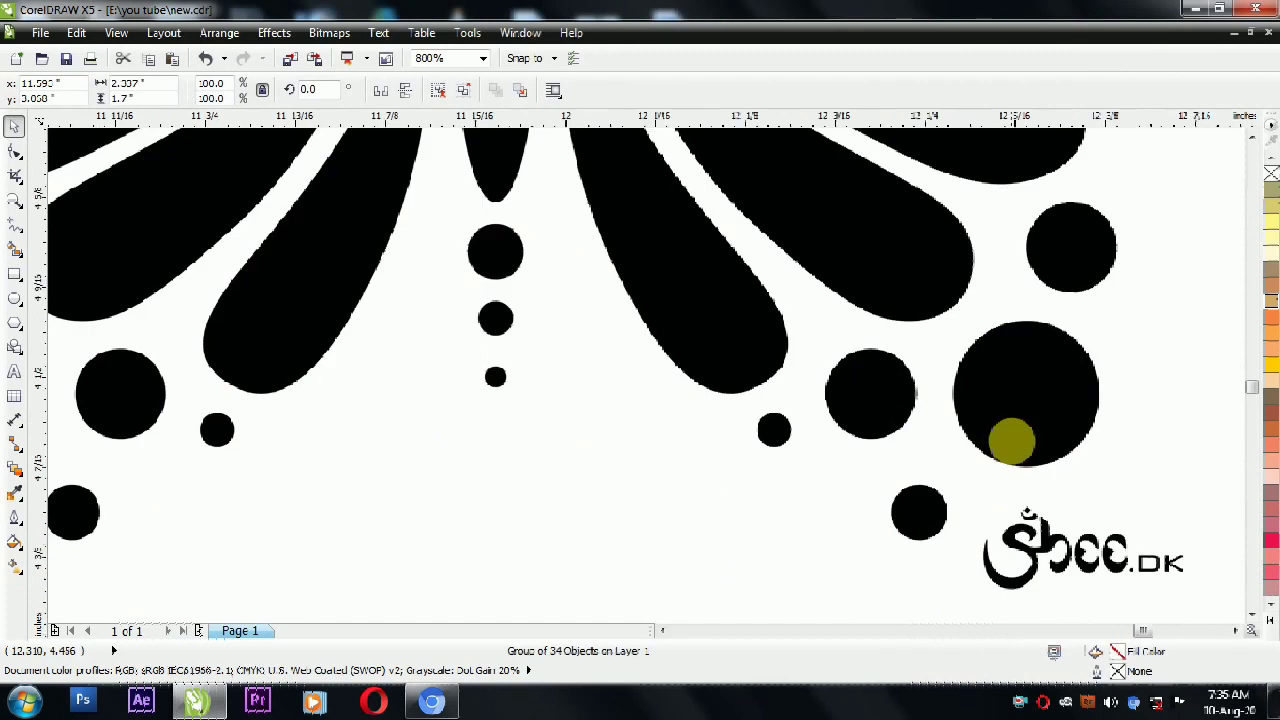
{"action": "scroll", "coordinate": [1013, 452], "scroll_direction": "up", "scroll_amount": 4}
{"action": "scroll", "coordinate": [689, 466], "scroll_direction": "down", "scroll_amount": 6}
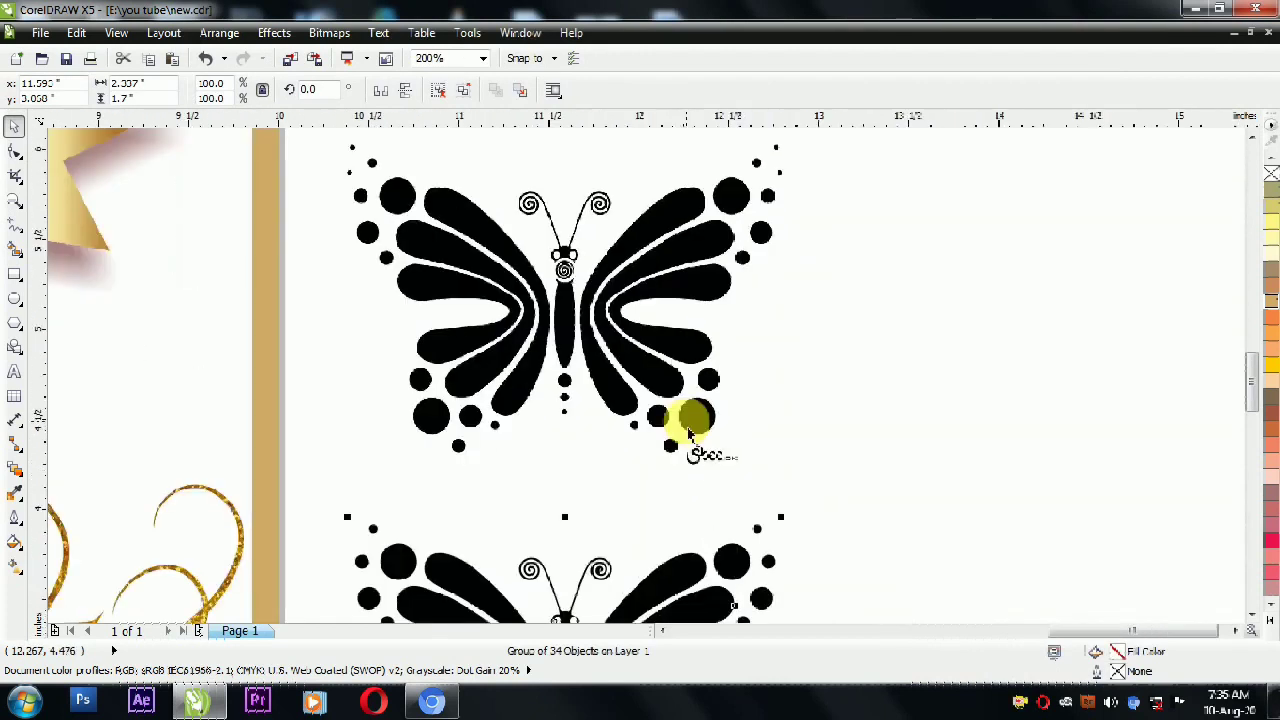
{"action": "scroll", "coordinate": [677, 523], "scroll_direction": "down", "scroll_amount": 2}
{"action": "scroll", "coordinate": [646, 491], "scroll_direction": "up", "scroll_amount": 6}
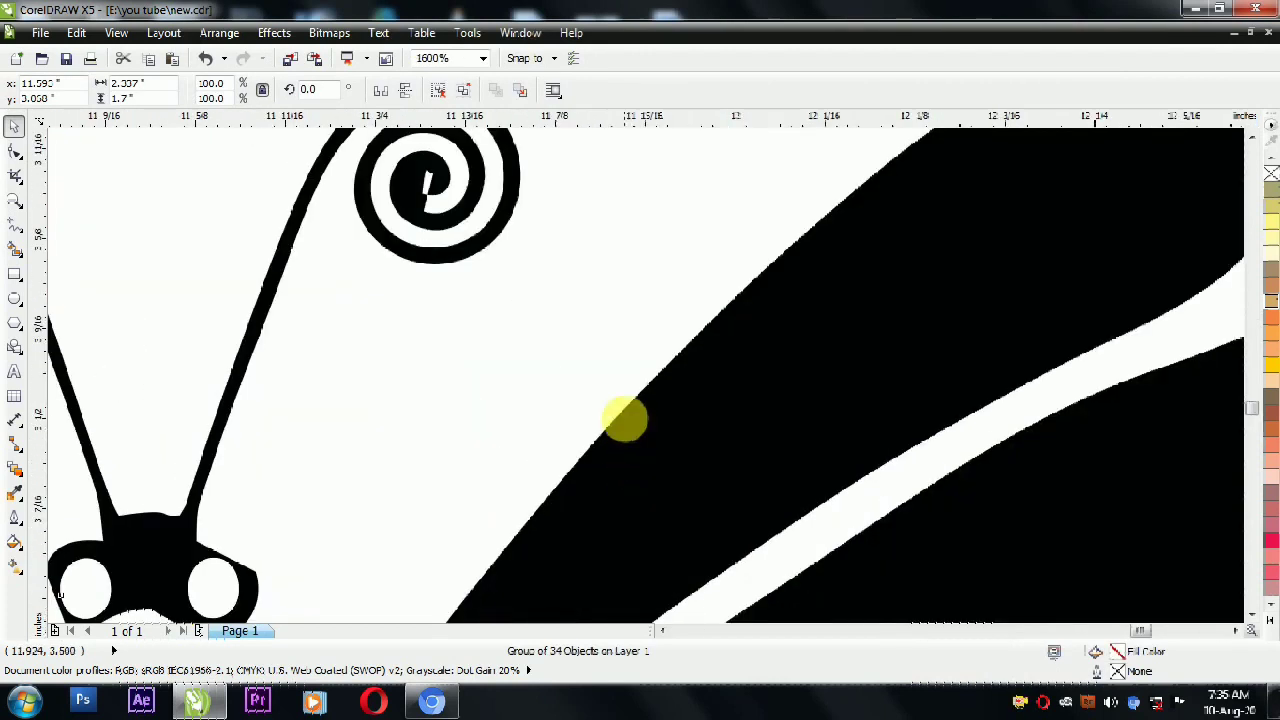
{"action": "scroll", "coordinate": [625, 420], "scroll_direction": "up", "scroll_amount": 7}
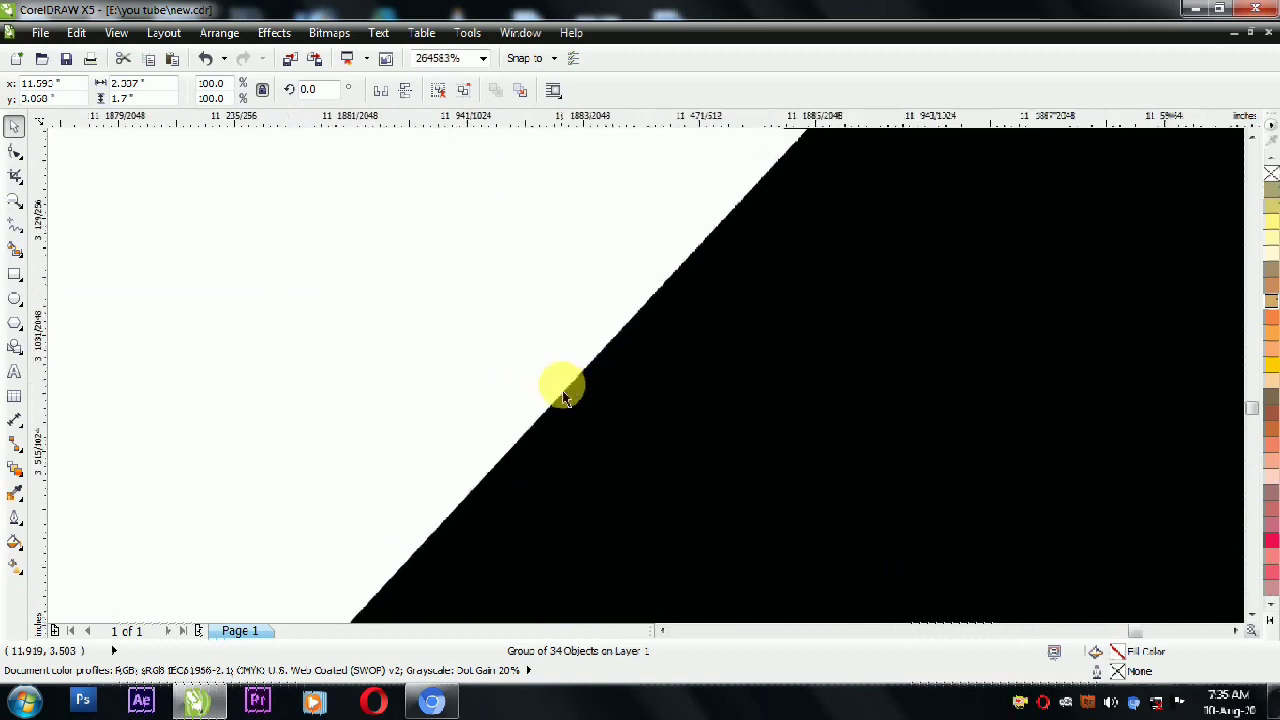
{"action": "scroll", "coordinate": [562, 395], "scroll_direction": "down", "scroll_amount": 10}
Shift the traced butterfly aside and import abstract-golden-glitter-texture-vector next to it at about 4.46 × 4.48 inches.
{"action": "left_click_drag", "start_coordinate": [595, 410], "coordinate": [666, 451]}
{"action": "scroll", "coordinate": [685, 460], "scroll_direction": "down", "scroll_amount": 2}
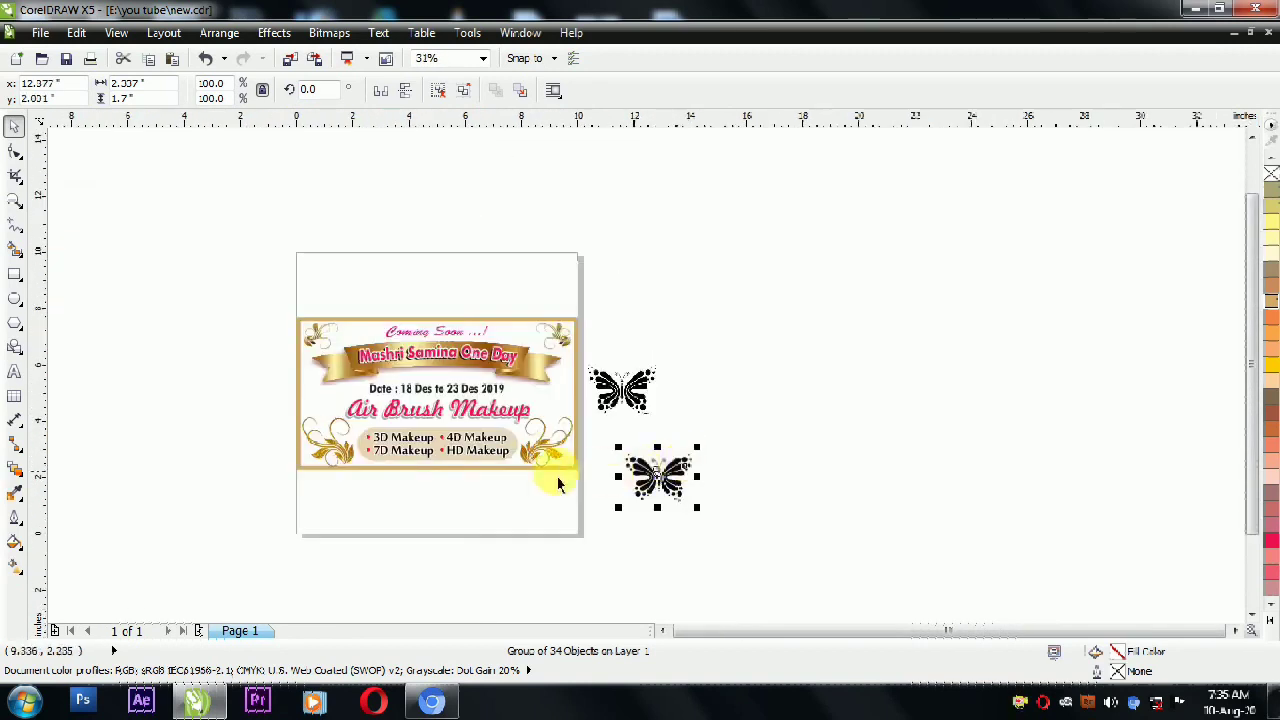
{"action": "right_click", "coordinate": [739, 395]}
{"action": "left_click", "coordinate": [789, 473]}
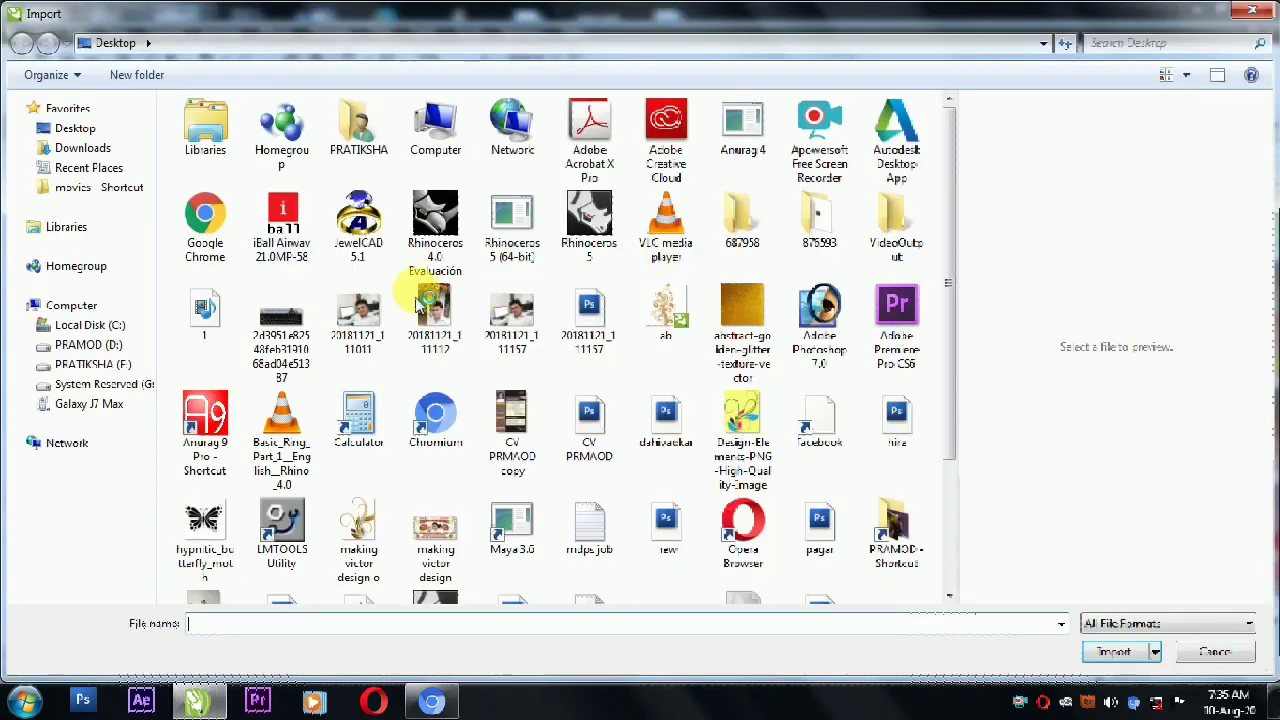
{"action": "left_click", "coordinate": [735, 298]}
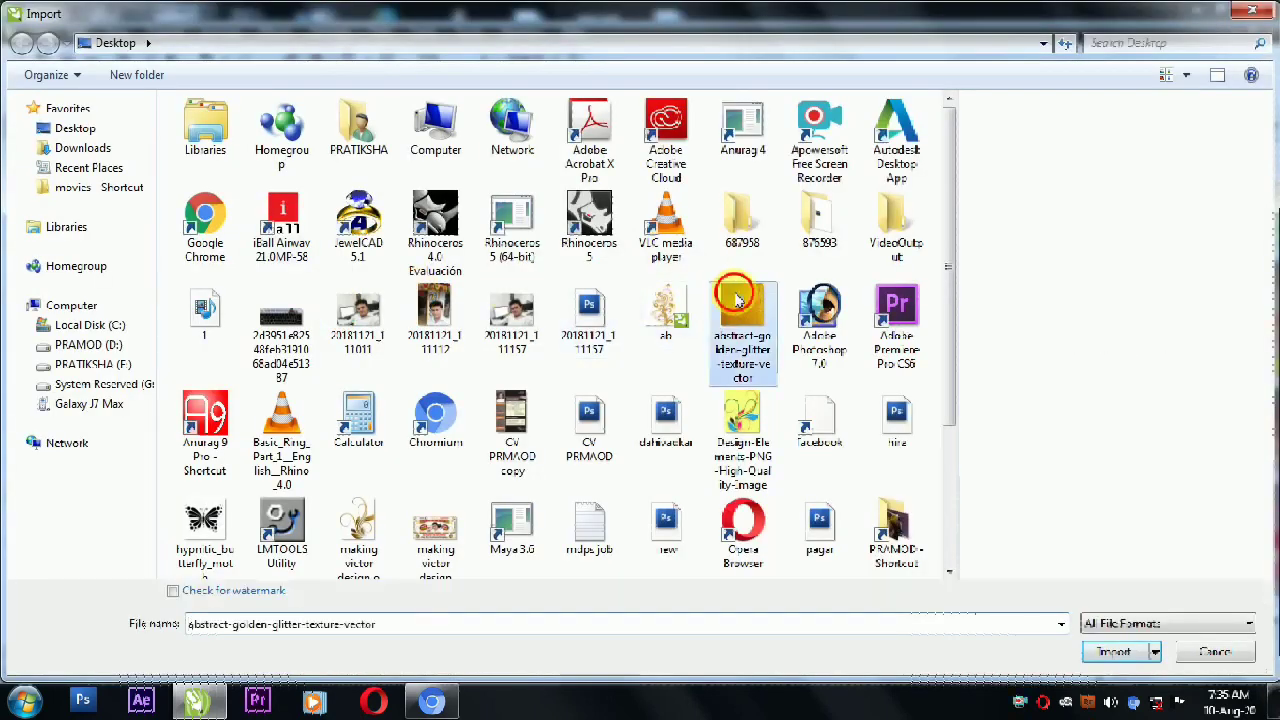
{"action": "double_click", "coordinate": [735, 298]}
{"action": "left_click_drag", "start_coordinate": [709, 403], "coordinate": [835, 528]}
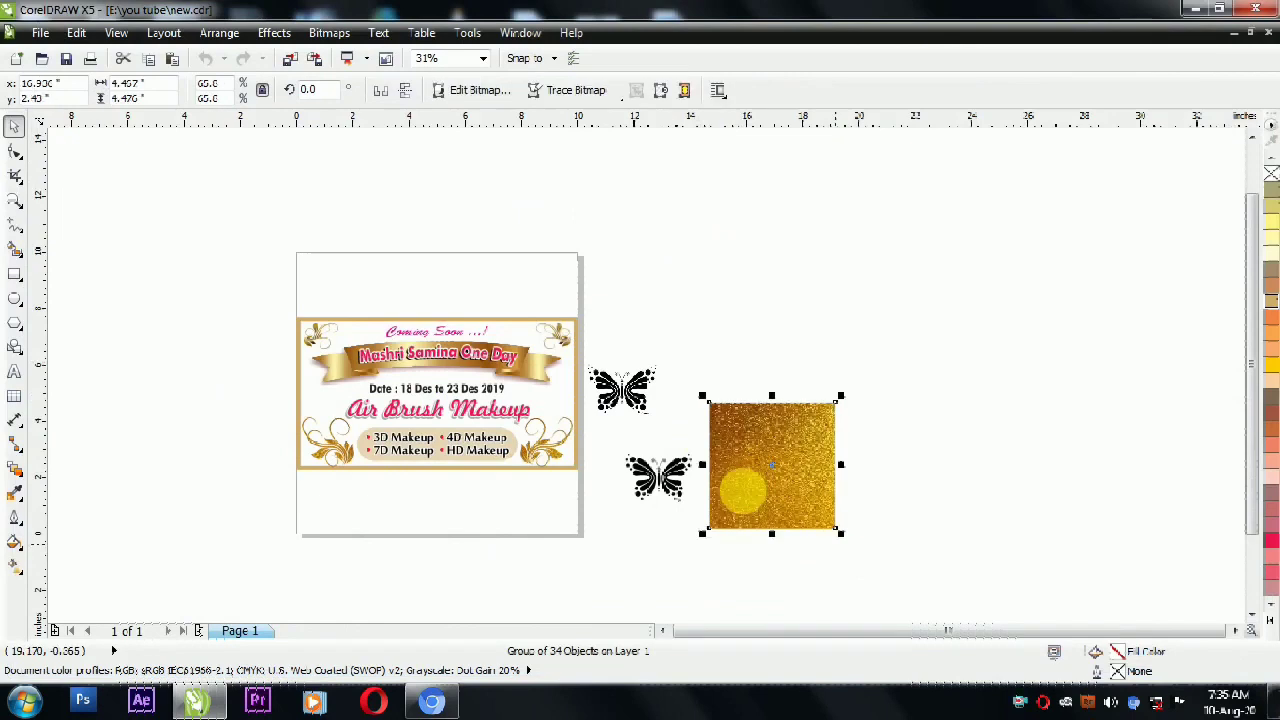
{"action": "left_click_drag", "start_coordinate": [748, 456], "coordinate": [734, 468]}
Shrink the glitter texture to about 2.35 × 2.36 inches and PowerClip it inside the traced butterfly.
{"action": "scroll", "coordinate": [655, 478], "scroll_direction": "up", "scroll_amount": 2}
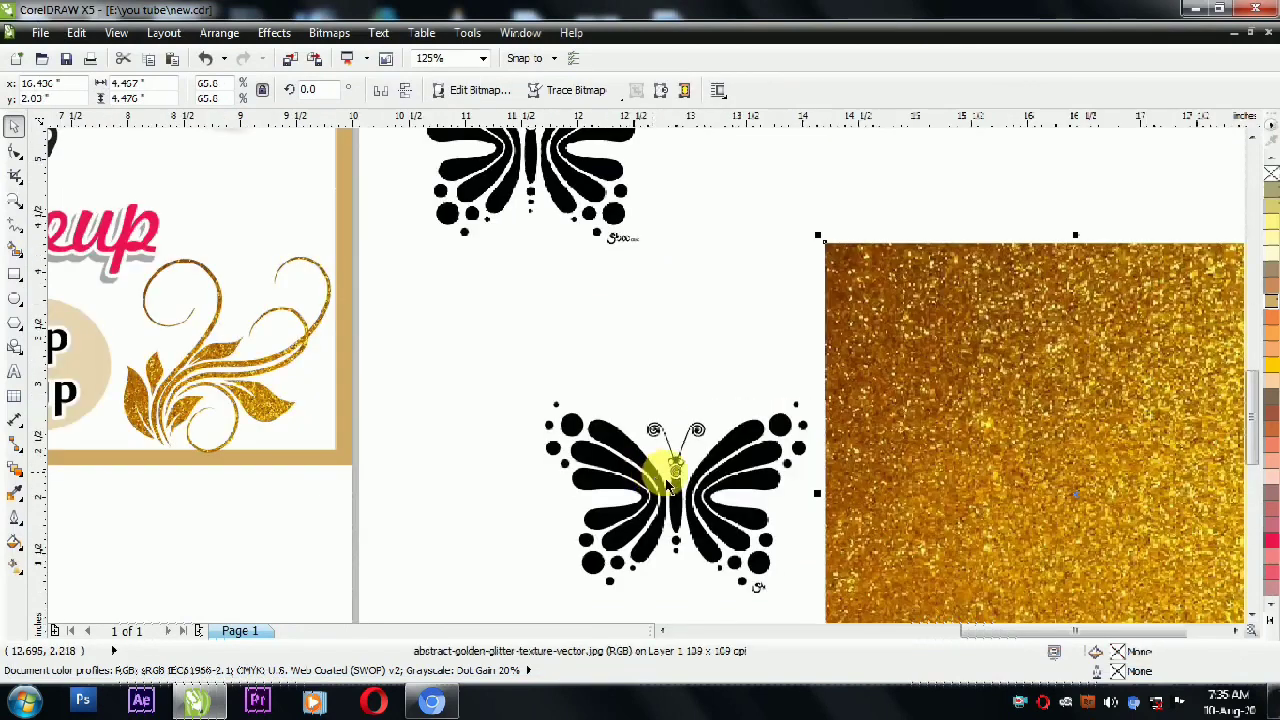
{"action": "left_click_drag", "start_coordinate": [820, 238], "coordinate": [943, 362]}
{"action": "left_click_drag", "start_coordinate": [1029, 406], "coordinate": [645, 460]}
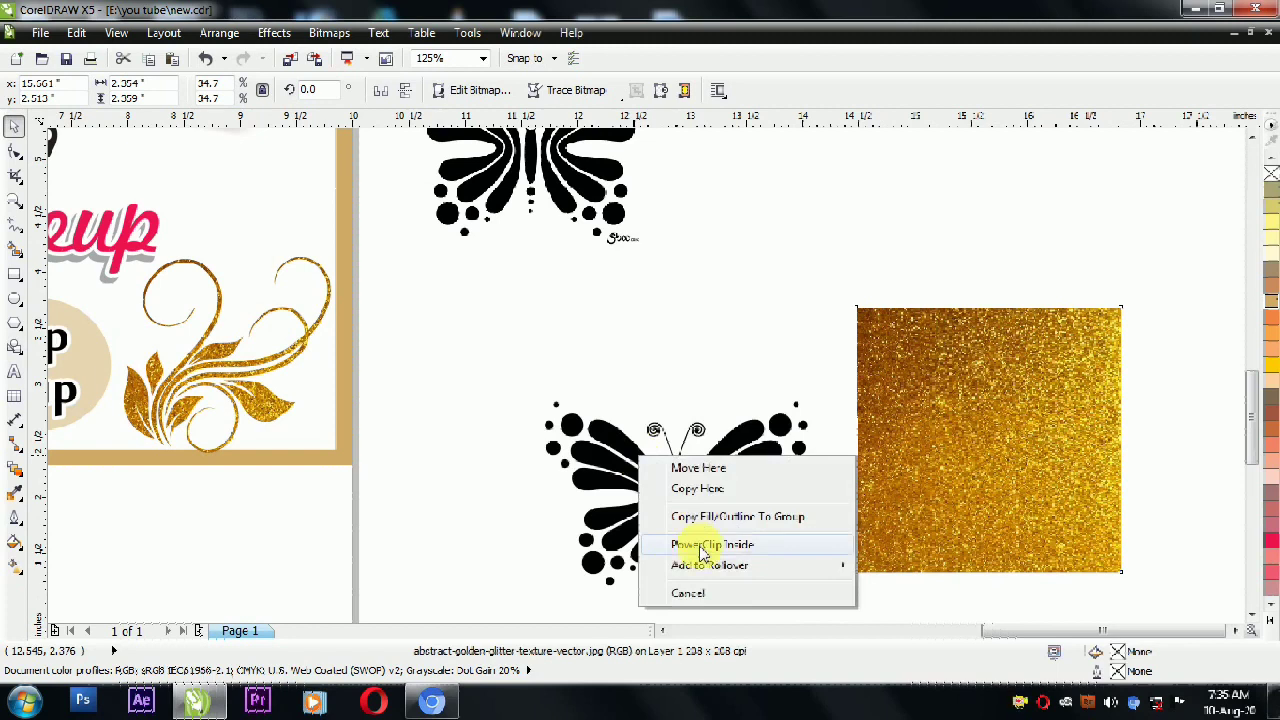
{"action": "left_click", "coordinate": [703, 545]}
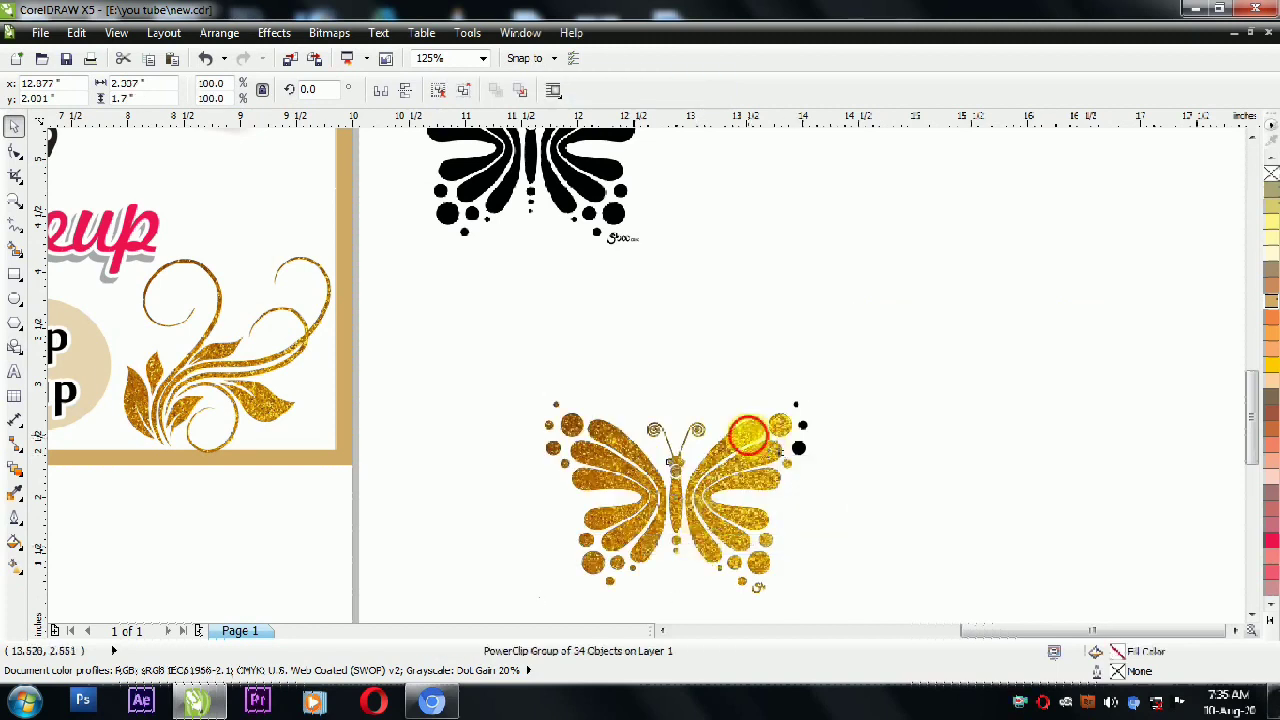
Edit the butterfly's PowerClip contents and reposition the glitter texture to cover the right wing tip.
{"action": "left_click", "coordinate": [752, 449], "text": "ctrl"}
{"action": "left_click", "coordinate": [751, 441]}
{"action": "left_click_drag", "start_coordinate": [750, 402], "coordinate": [768, 399]}
{"action": "mouse_move", "coordinate": [819, 338]}
{"action": "left_mouse_down"}
{"action": "mouse_move", "coordinate": [846, 340]}
{"action": "mouse_move", "coordinate": [837, 323]}
{"action": "left_mouse_up"}
{"action": "left_click", "coordinate": [934, 314], "text": "ctrl"}
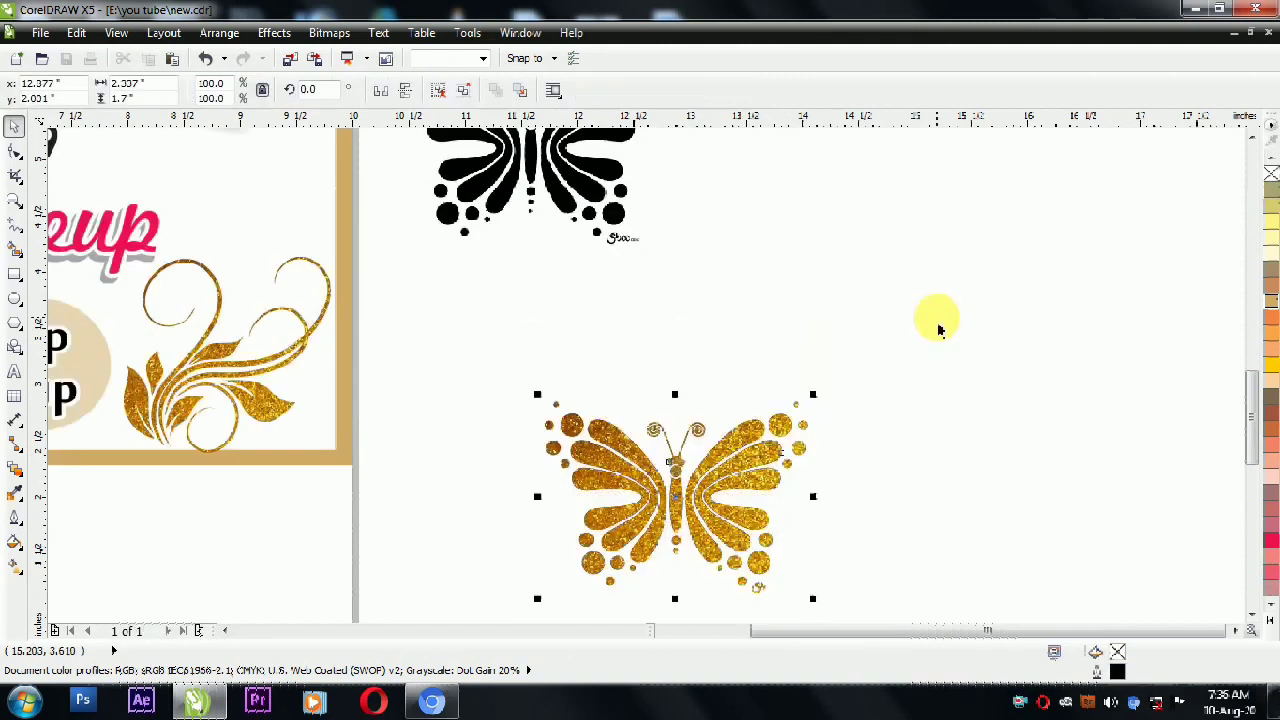
Examine the glitter-filled butterfly in full-screen preview and inspect its right wing edges up close.
{"action": "left_click_drag", "start_coordinate": [930, 333], "coordinate": [449, 636]}
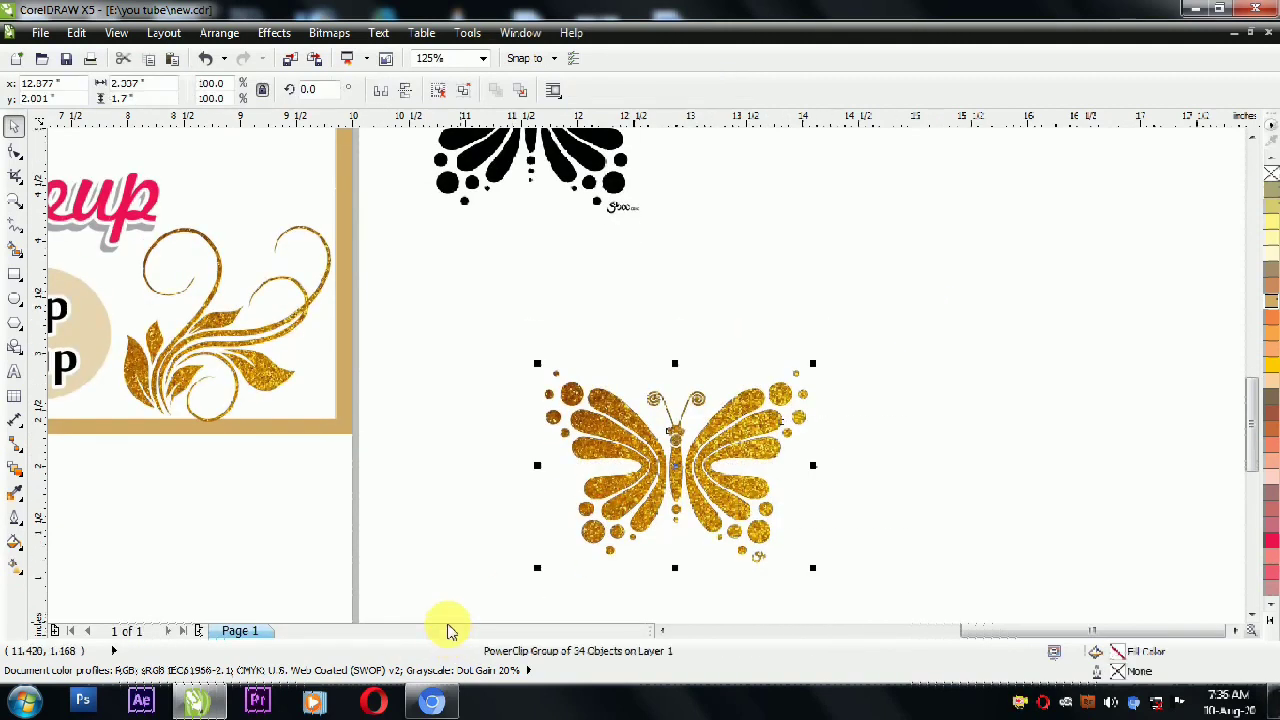
{"action": "key", "text": "shift+F2"}
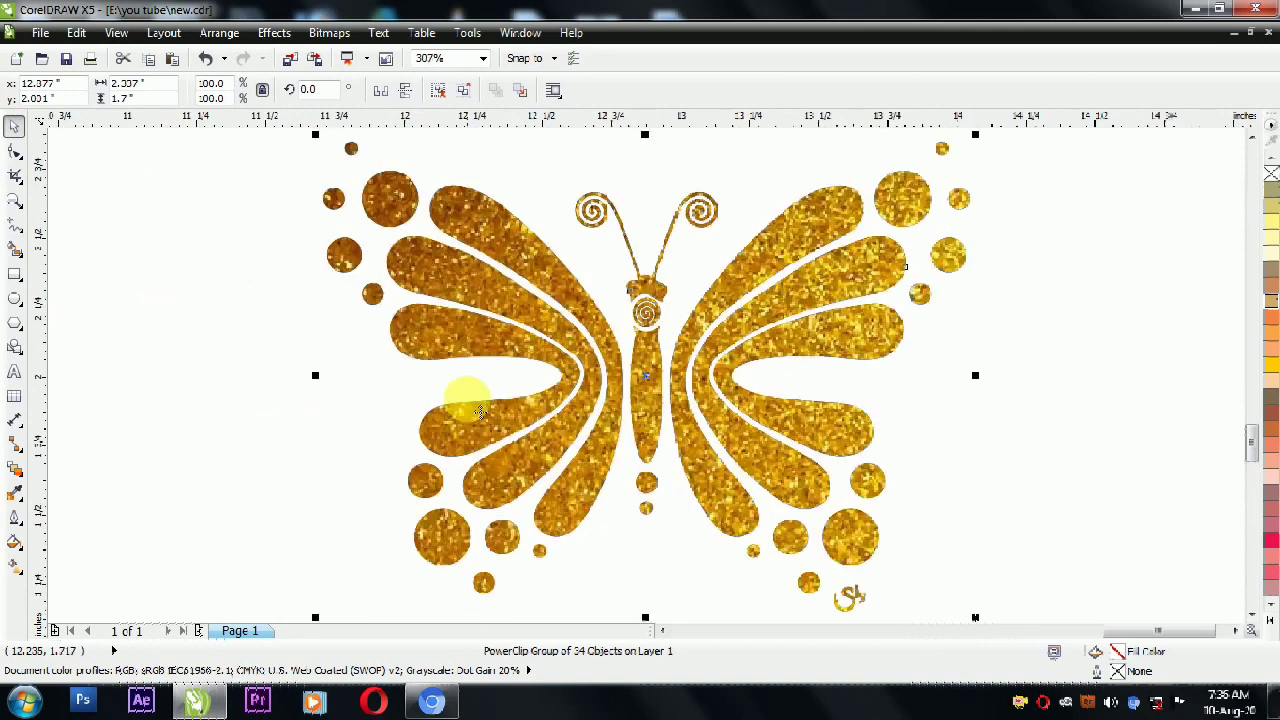
{"action": "left_click", "coordinate": [1058, 395]}
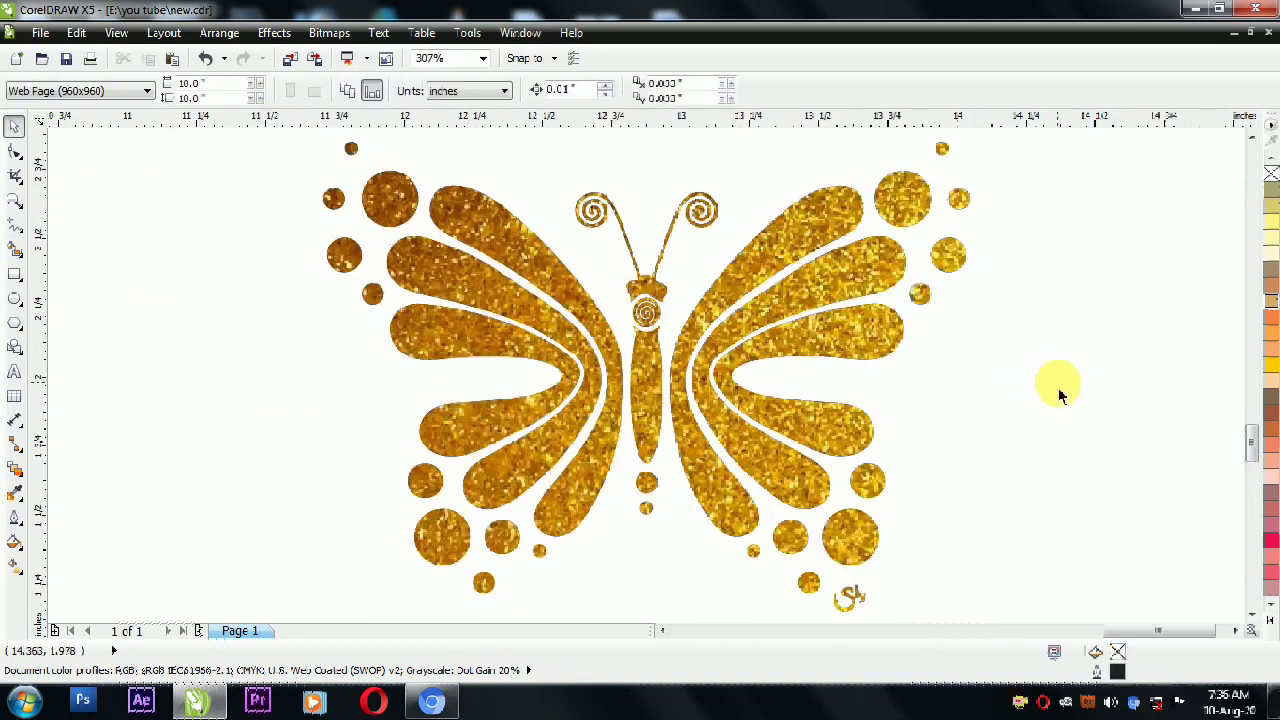
{"action": "key", "text": "F9"}
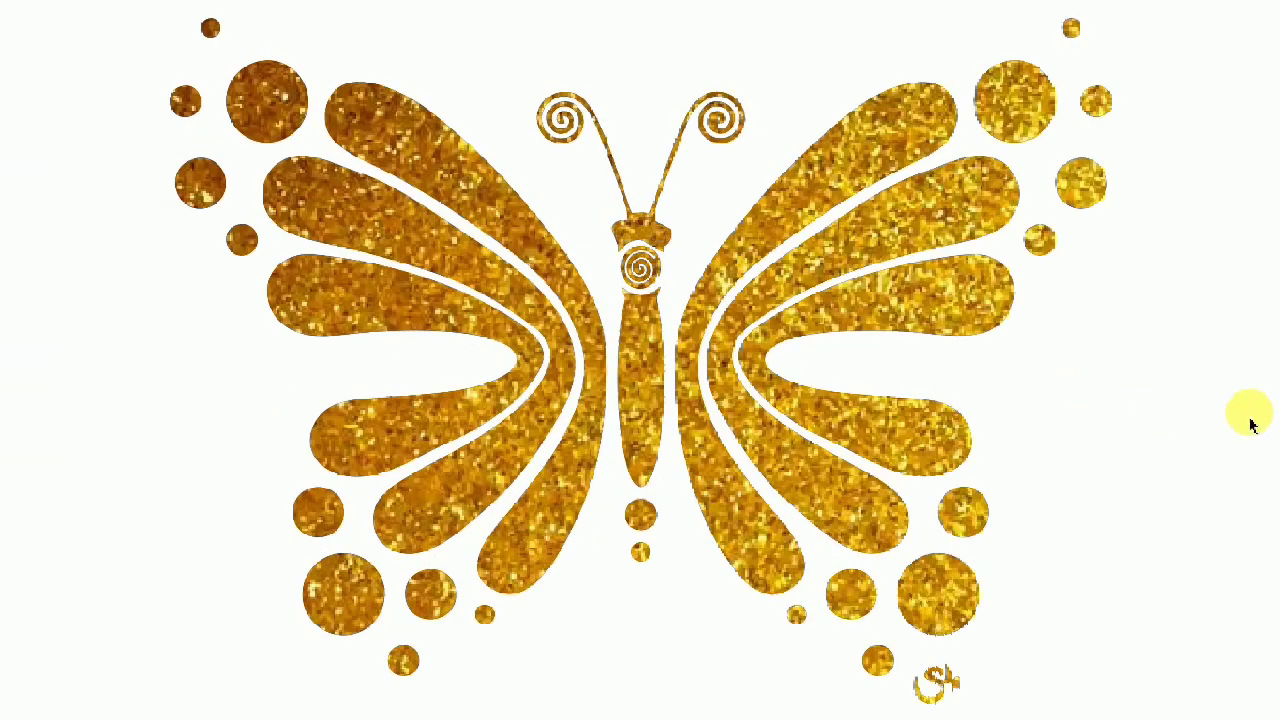
{"action": "key", "text": "F9"}
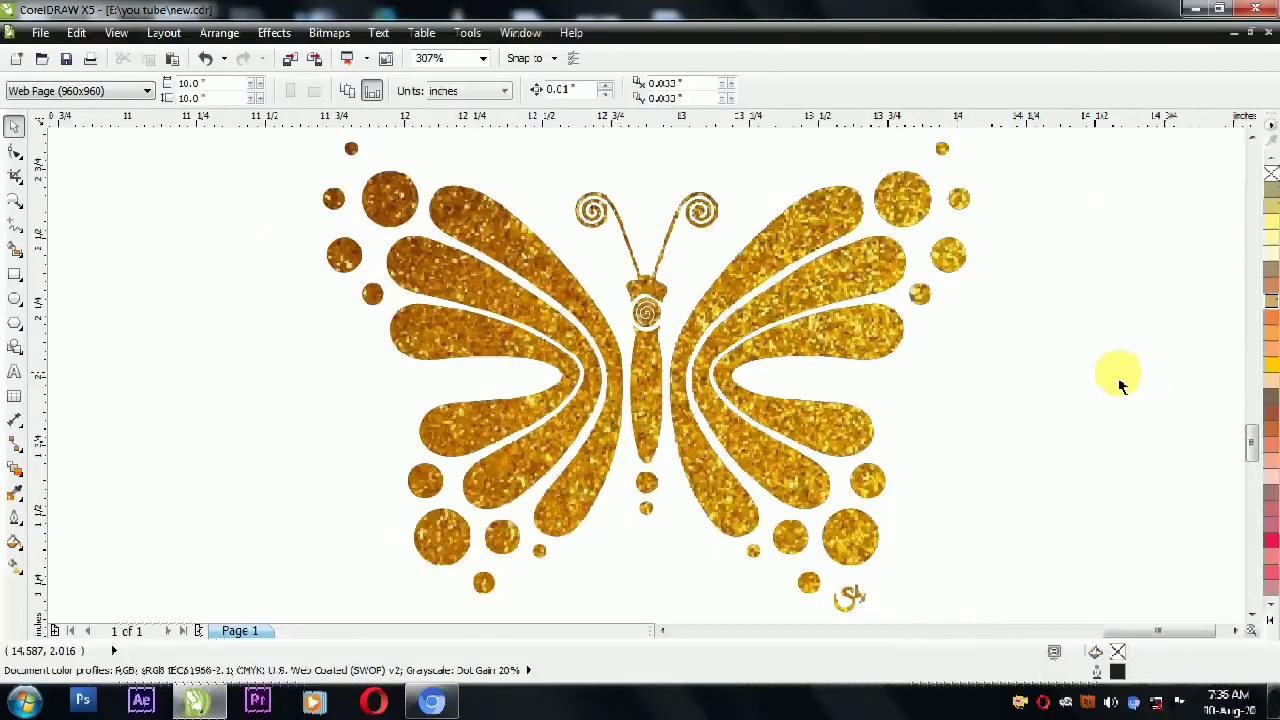
{"action": "scroll", "coordinate": [887, 368], "scroll_direction": "up", "scroll_amount": 6}
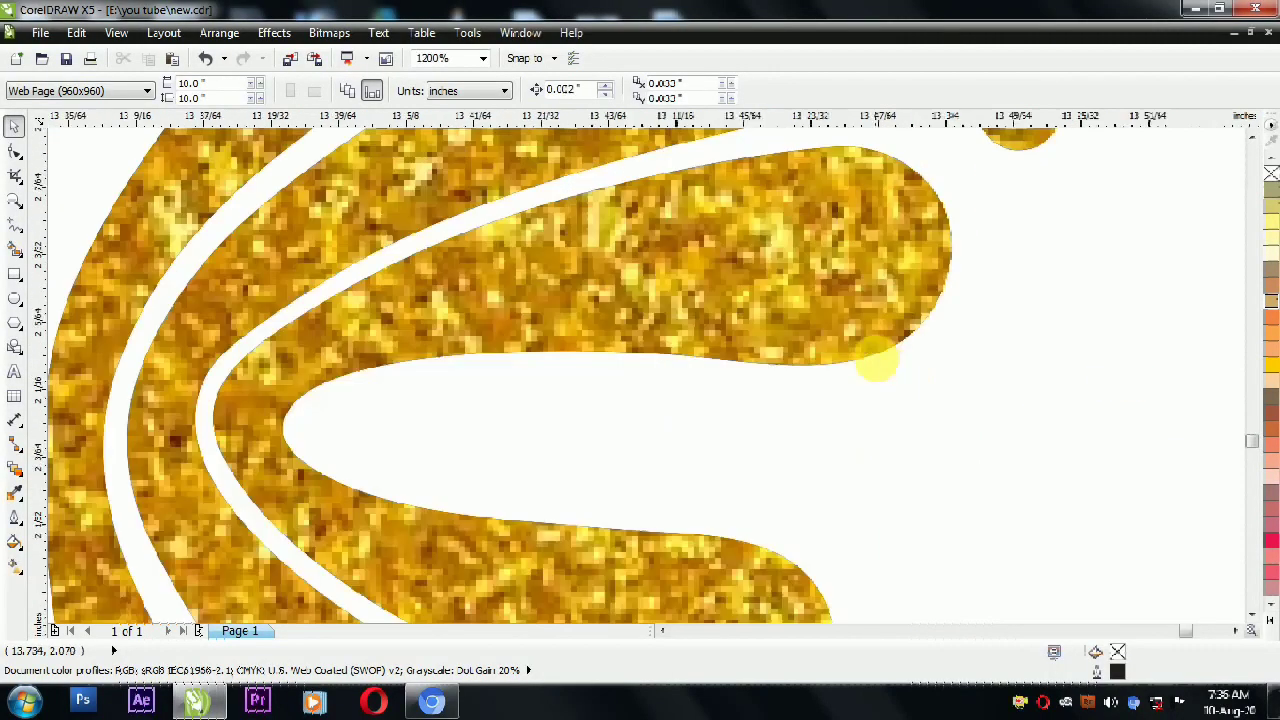
{"action": "scroll", "coordinate": [767, 385], "scroll_direction": "up", "scroll_amount": 1}
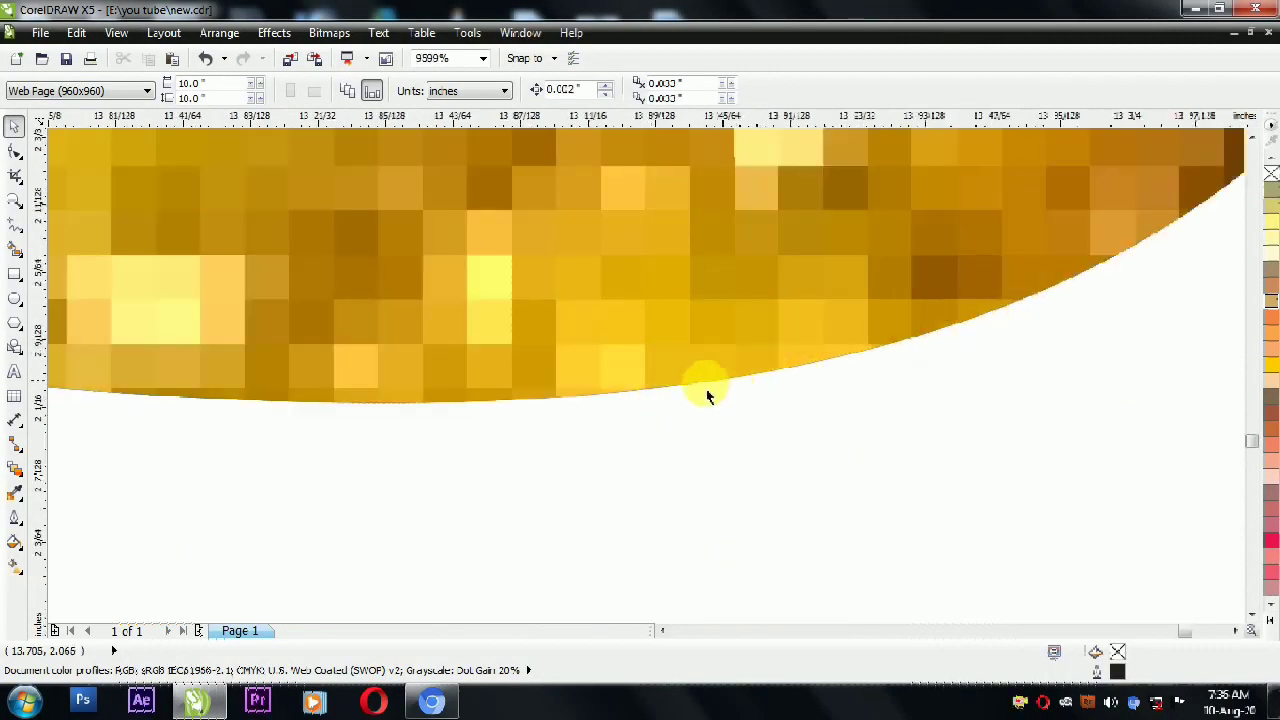
{"action": "scroll", "coordinate": [740, 392], "scroll_direction": "down", "scroll_amount": 10}
{"action": "scroll", "coordinate": [723, 363], "scroll_direction": "up", "scroll_amount": 5}
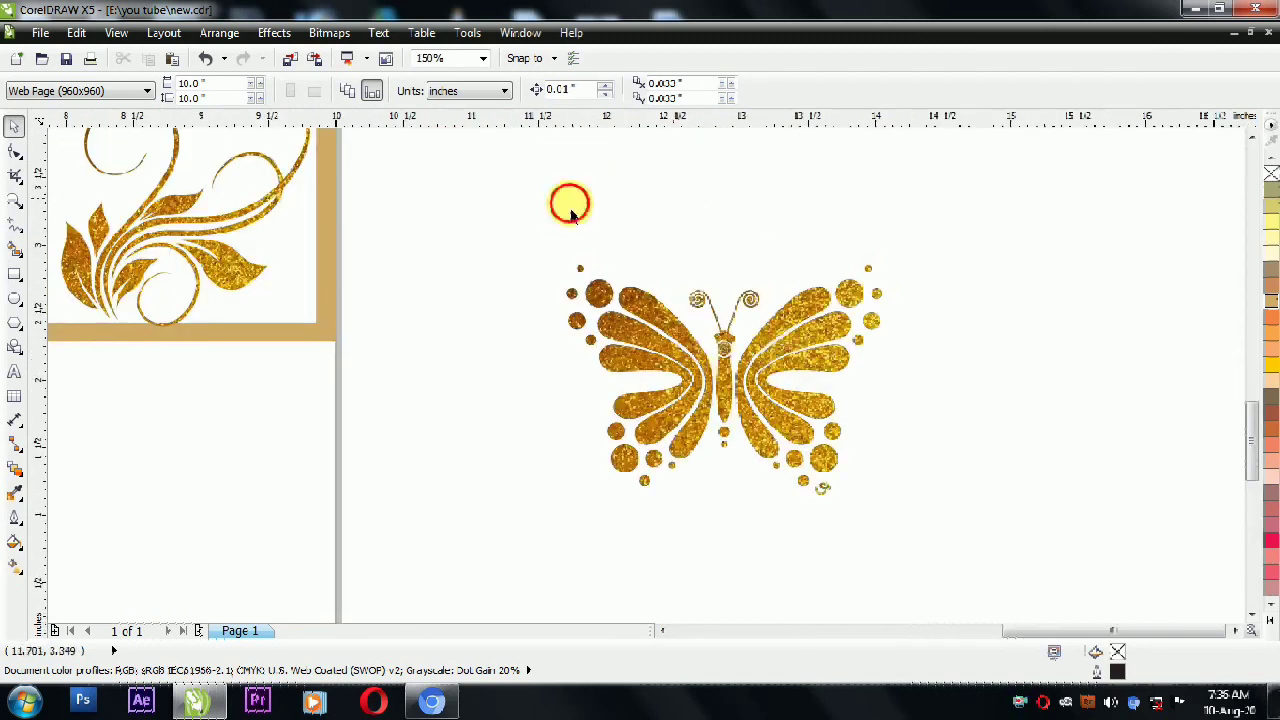
Move the glitter butterfly up beside the banner, directly below the original black butterfly.
{"action": "scroll", "coordinate": [723, 443], "scroll_direction": "down", "scroll_amount": 1}
{"action": "left_click", "coordinate": [724, 418]}
{"action": "left_click_drag", "start_coordinate": [724, 418], "coordinate": [632, 343]}
{"action": "scroll", "coordinate": [667, 268], "scroll_direction": "up", "scroll_amount": 1}
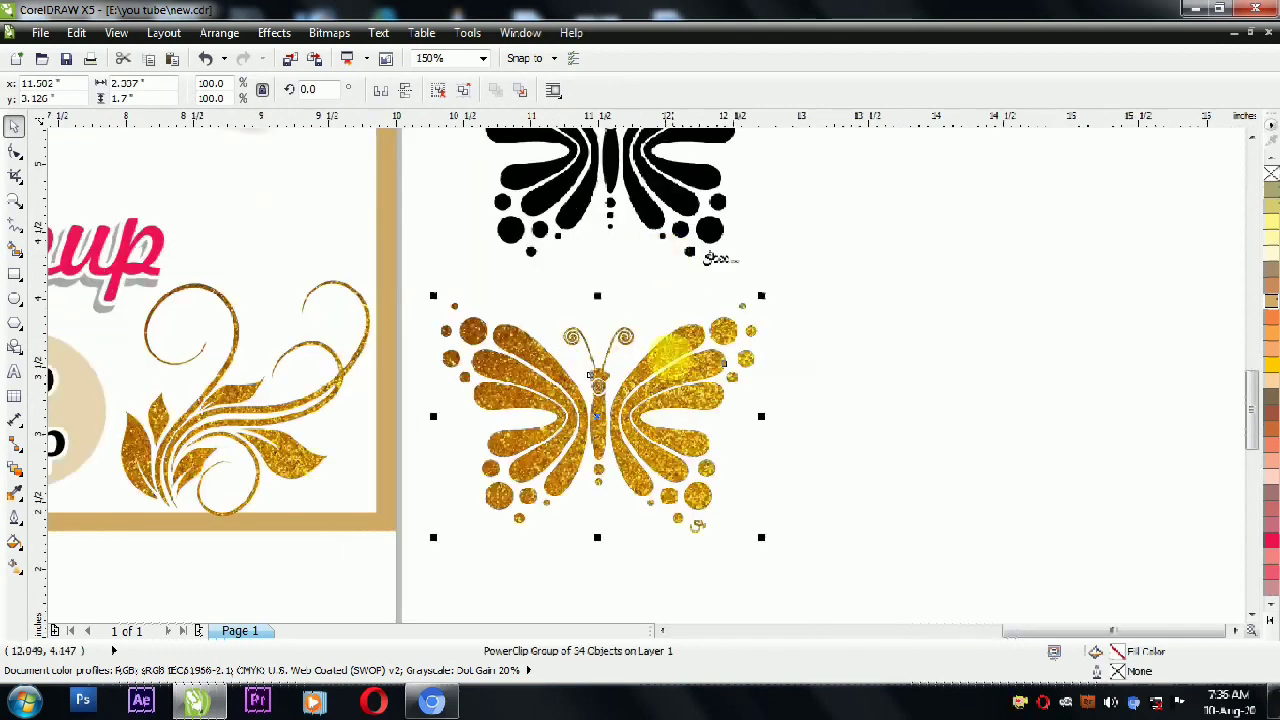
{"action": "left_click", "coordinate": [758, 420]}
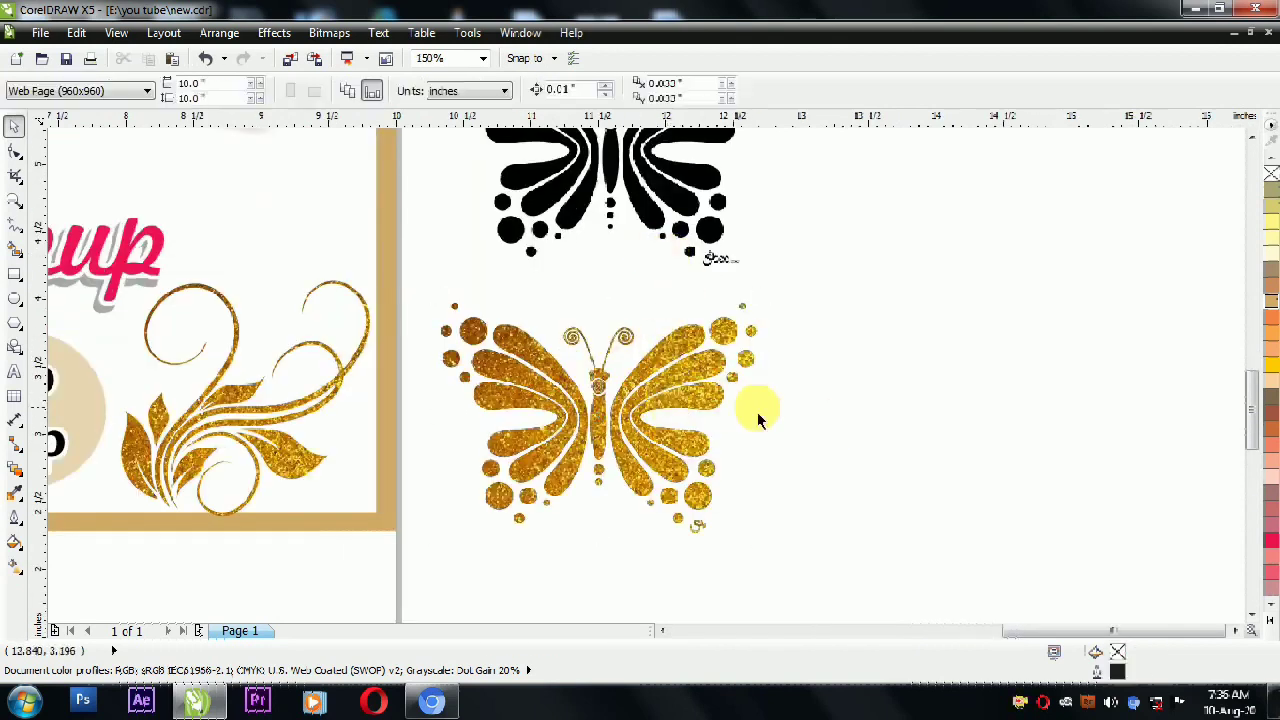
{"action": "left_click", "coordinate": [668, 368]}
{"action": "left_click", "coordinate": [673, 345]}
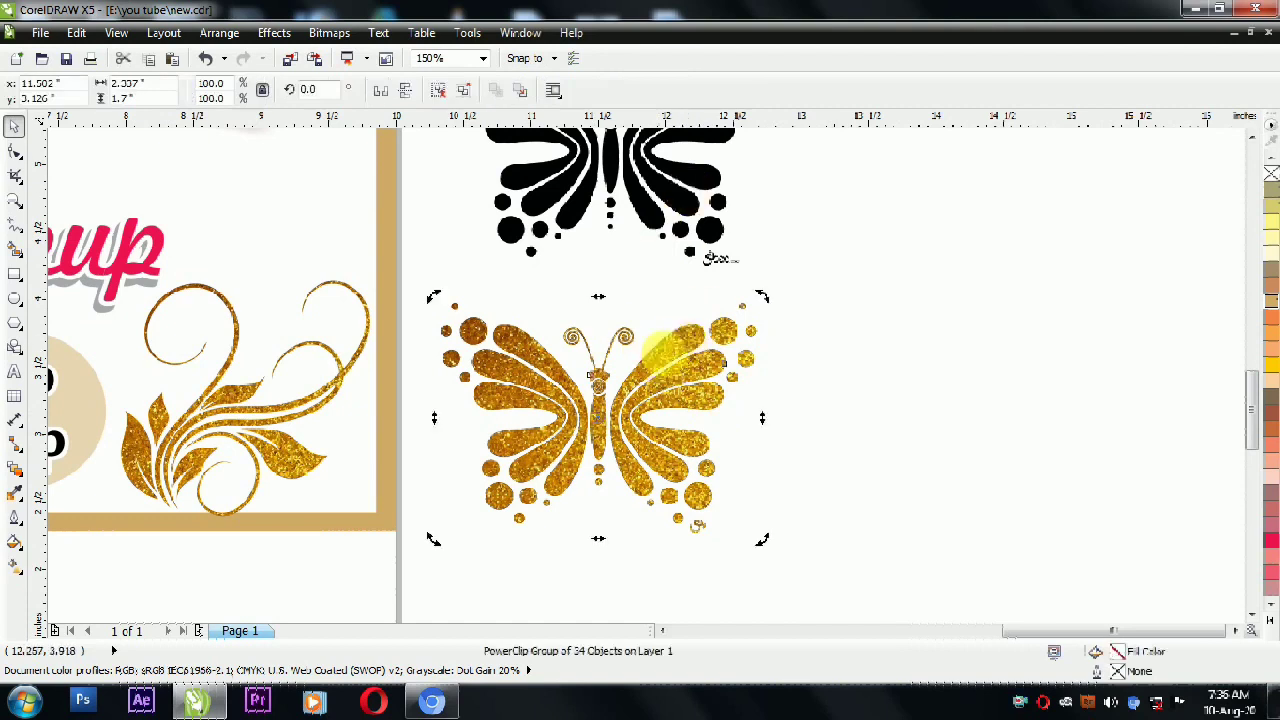
{"action": "left_click", "coordinate": [821, 319]}
Export only the selected glitter butterfly to the Desktop as a PNG named new, in RGB Color (24-bit) with transparency at 300 dpi.
{"action": "left_click_drag", "start_coordinate": [705, 348], "coordinate": [695, 388]}
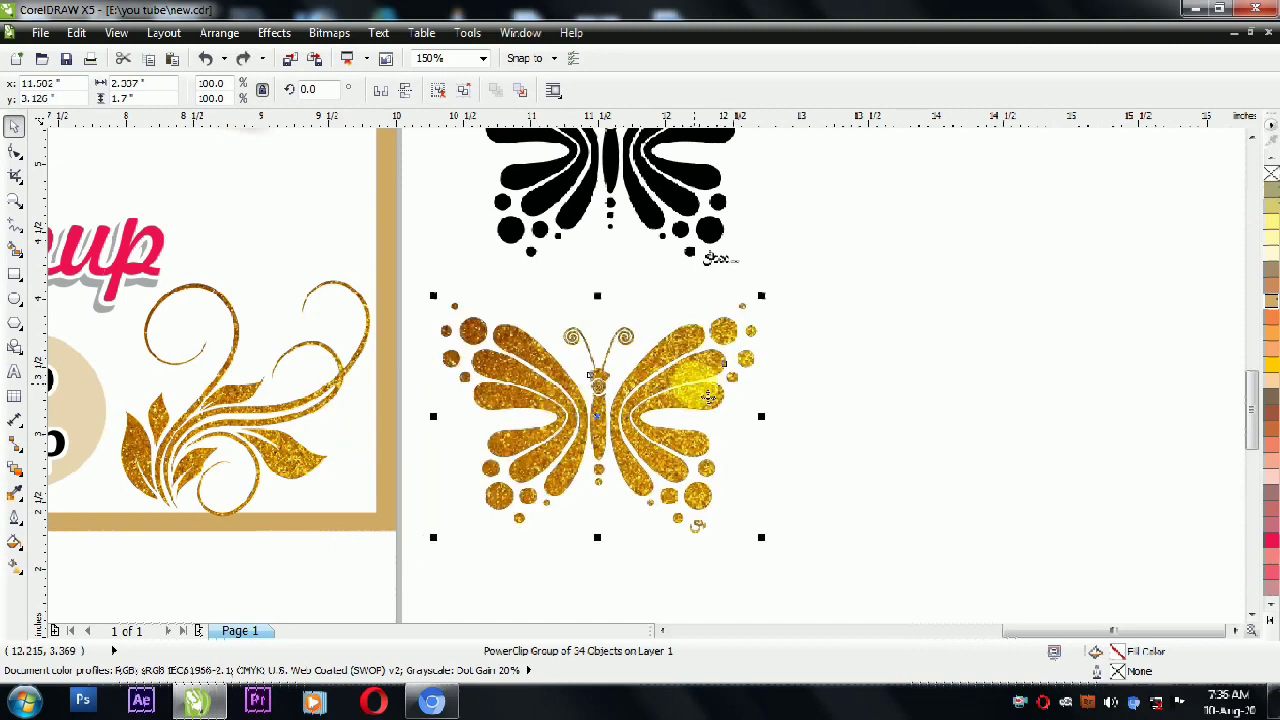
{"action": "key", "text": "ctrl+e"}
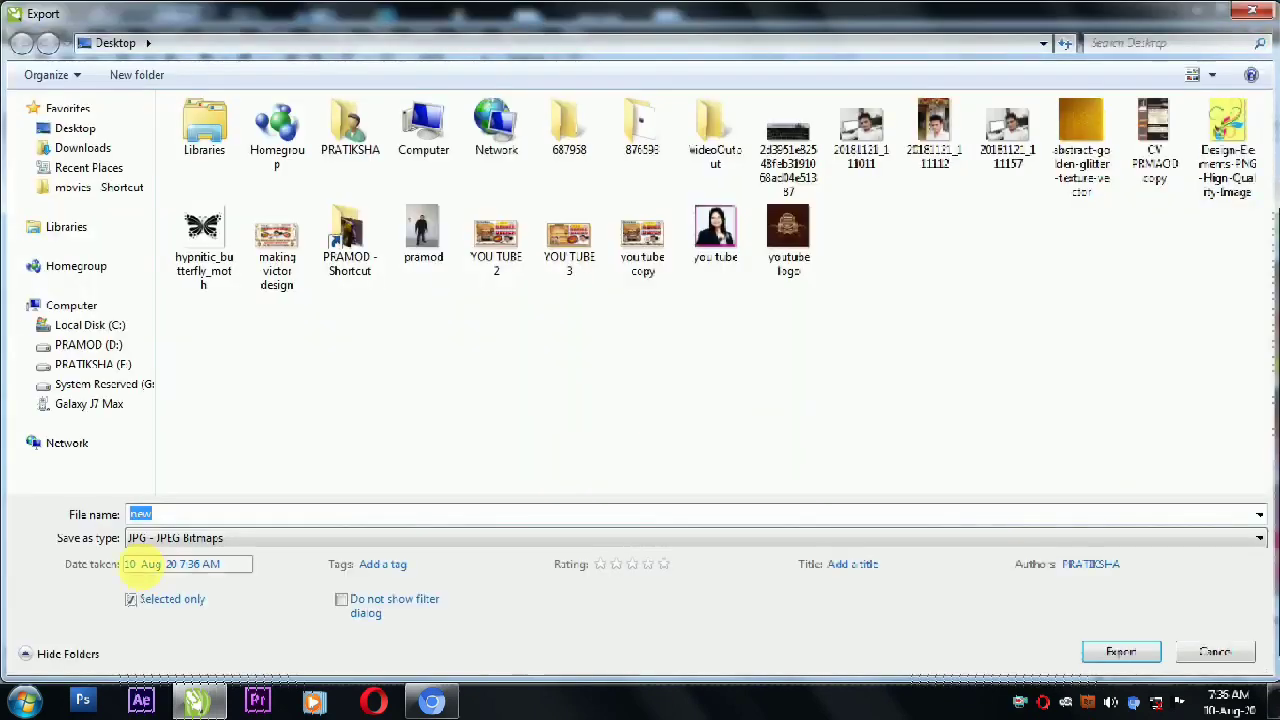
{"action": "left_click", "coordinate": [196, 539]}
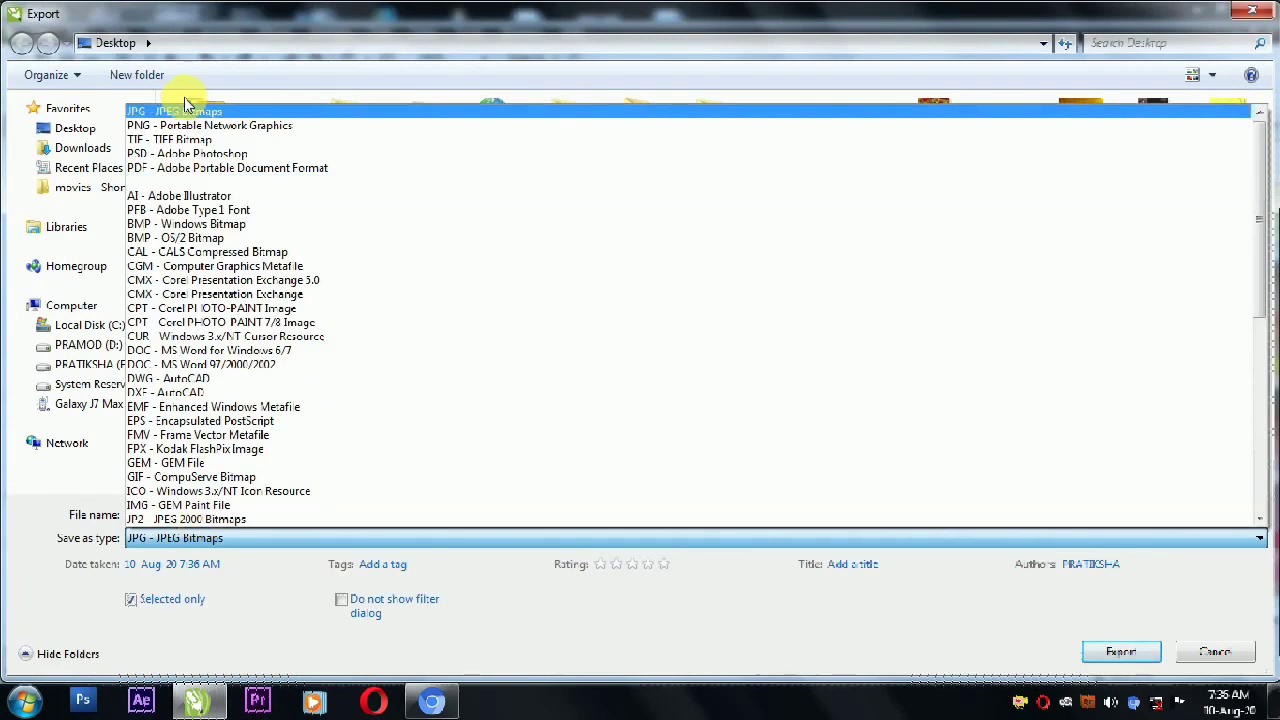
{"action": "left_click", "coordinate": [184, 126]}
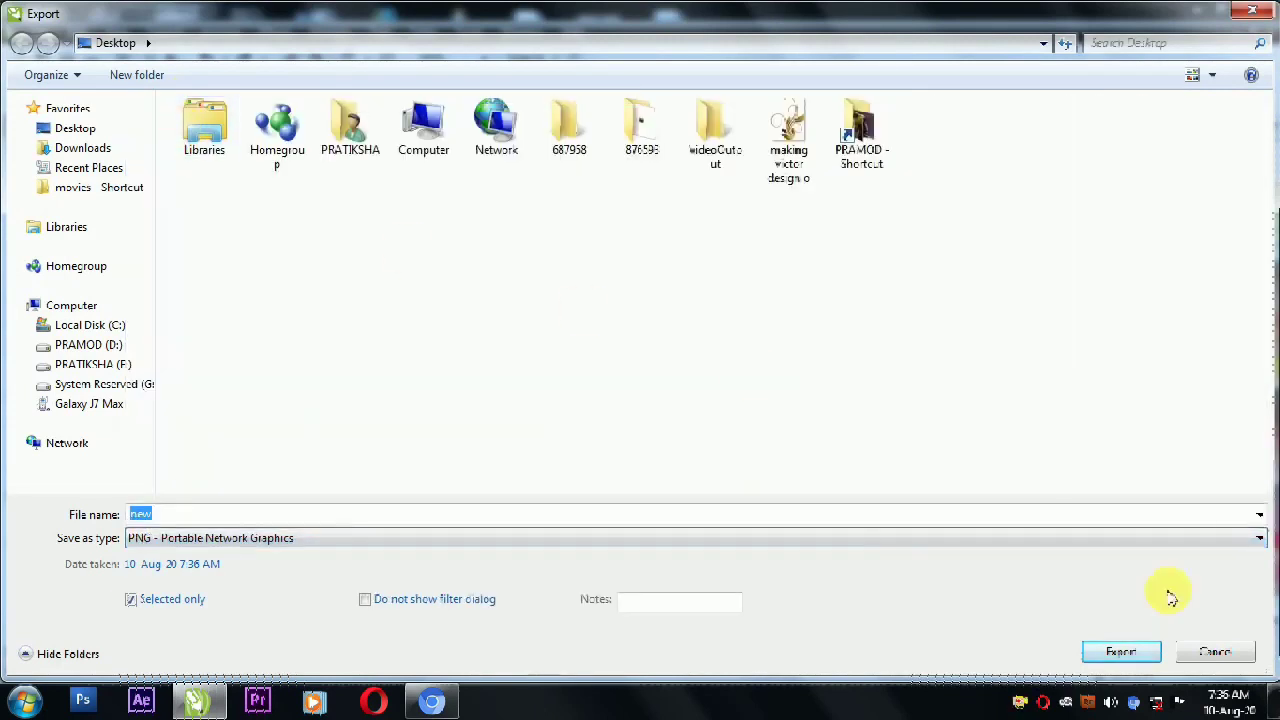
{"action": "left_click", "coordinate": [1118, 654]}
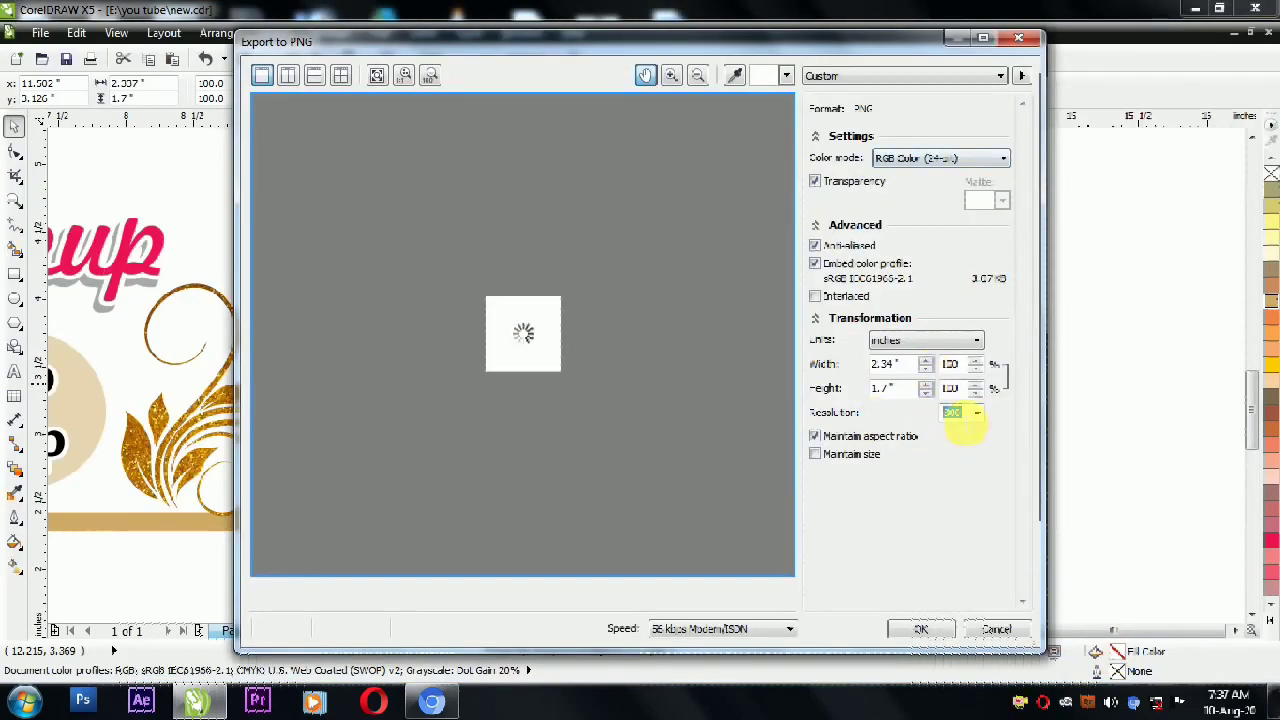
{"action": "left_click_drag", "start_coordinate": [971, 421], "coordinate": [925, 420]}
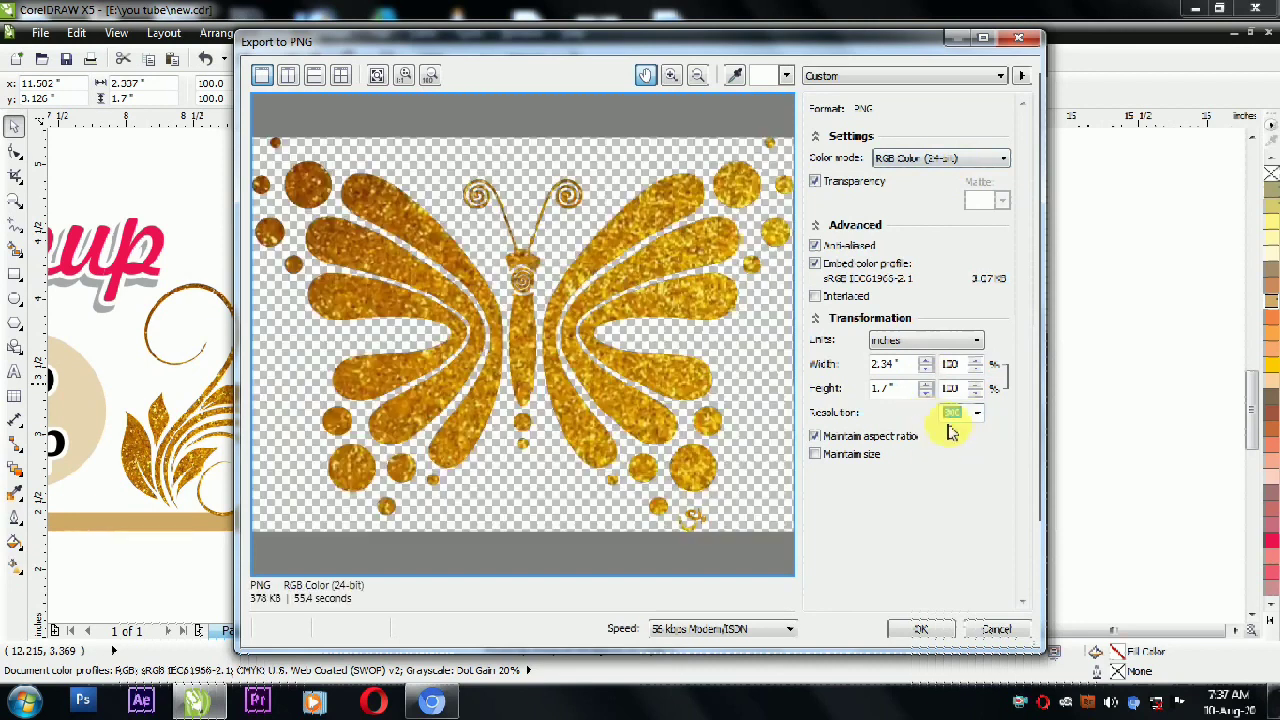
{"action": "left_click", "coordinate": [920, 628]}
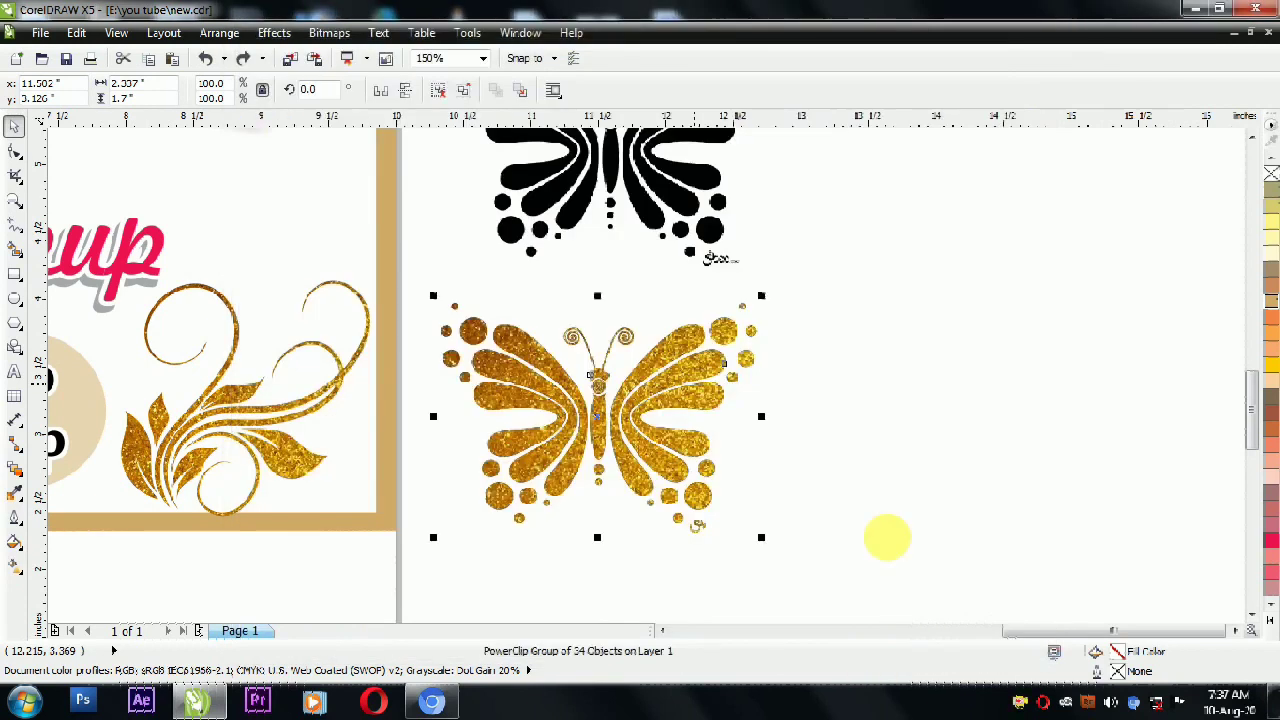
Import the gold butterfly PNG named new and place it beside the vector butterfly at about 2.15 × 1.56 inches.
{"action": "right_click", "coordinate": [883, 247]}
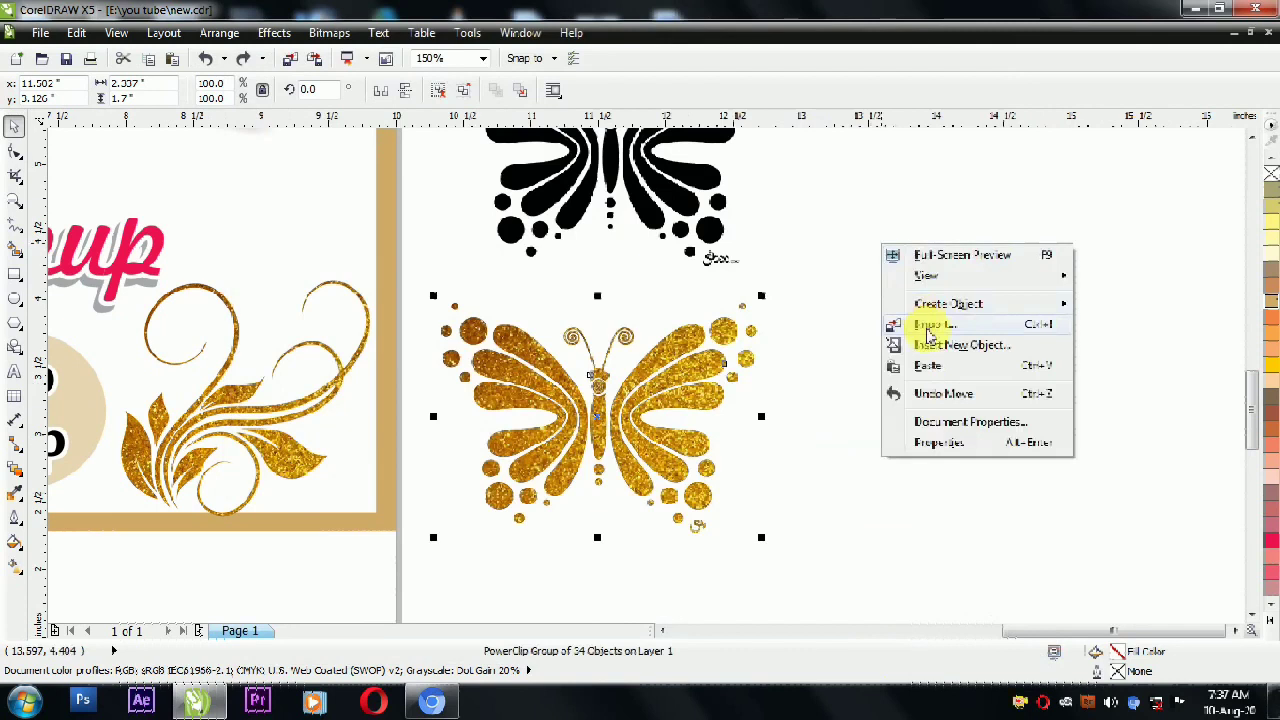
{"action": "left_click", "coordinate": [928, 328]}
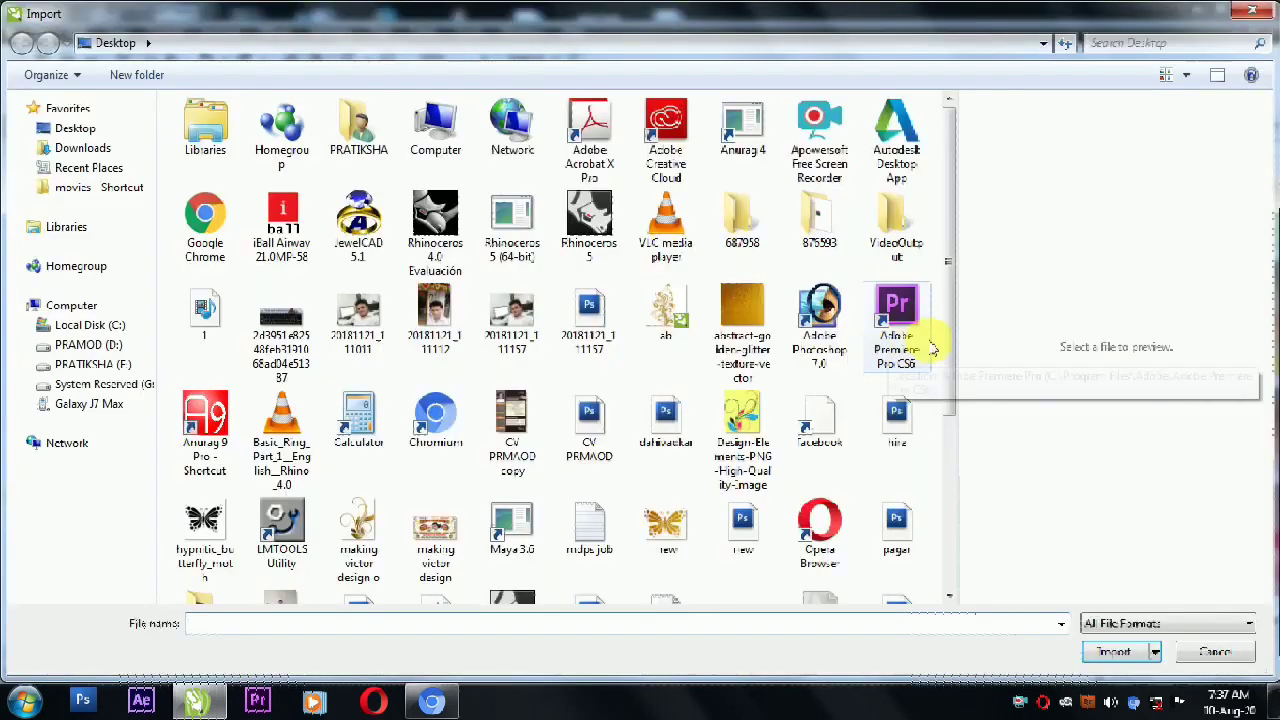
{"action": "left_click", "coordinate": [670, 518]}
{"action": "left_click", "coordinate": [1102, 656]}
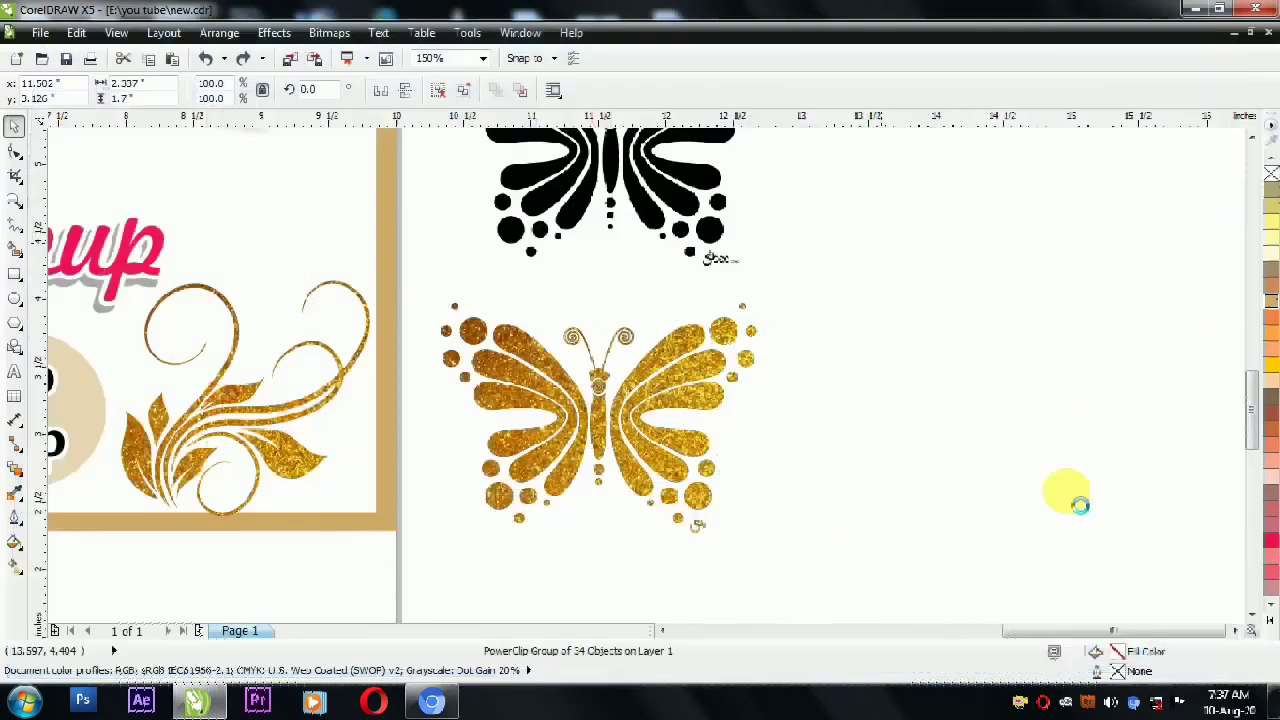
{"action": "left_click_drag", "start_coordinate": [845, 296], "coordinate": [1108, 549]}
Overlay the imported PNG butterfly on the banner edge to check its transparency, and place it to the right of the vector butterfly.
{"action": "left_click_drag", "start_coordinate": [1035, 404], "coordinate": [553, 360]}
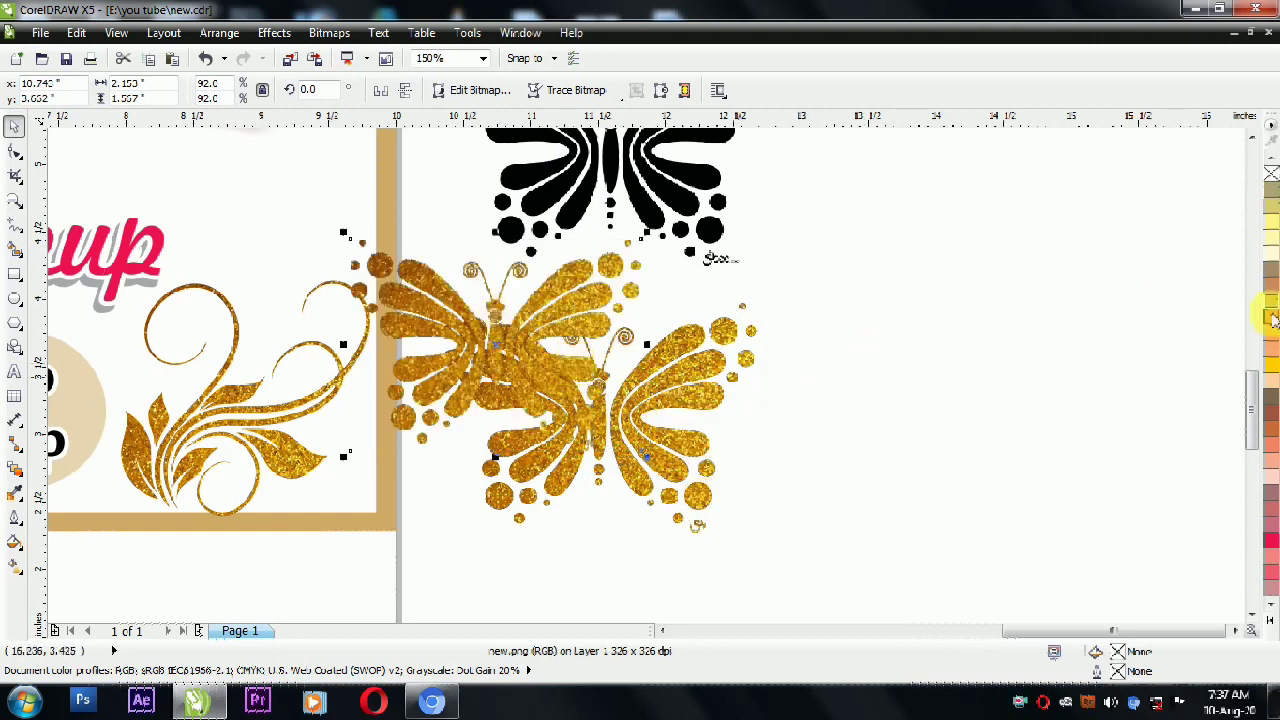
{"action": "left_click_drag", "start_coordinate": [452, 294], "coordinate": [942, 300]}
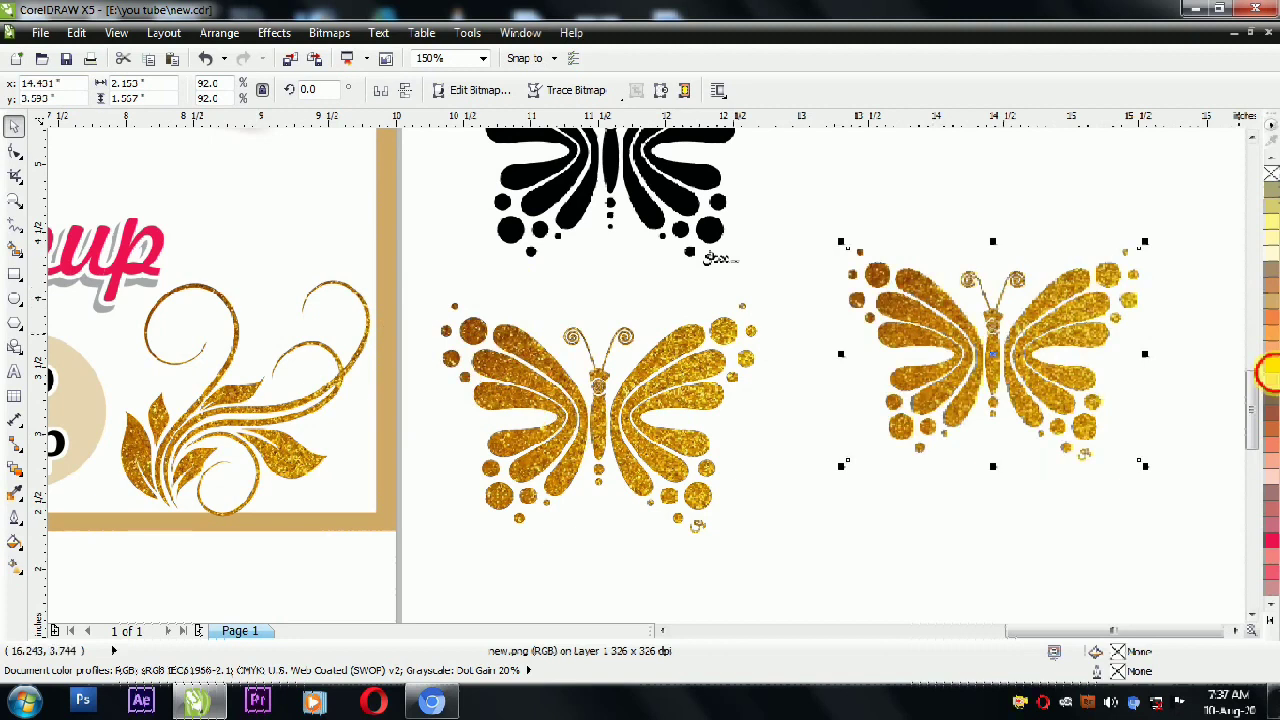
{"action": "left_click", "coordinate": [1186, 309]}
{"action": "left_click", "coordinate": [1117, 274]}
{"action": "left_click", "coordinate": [1199, 284]}
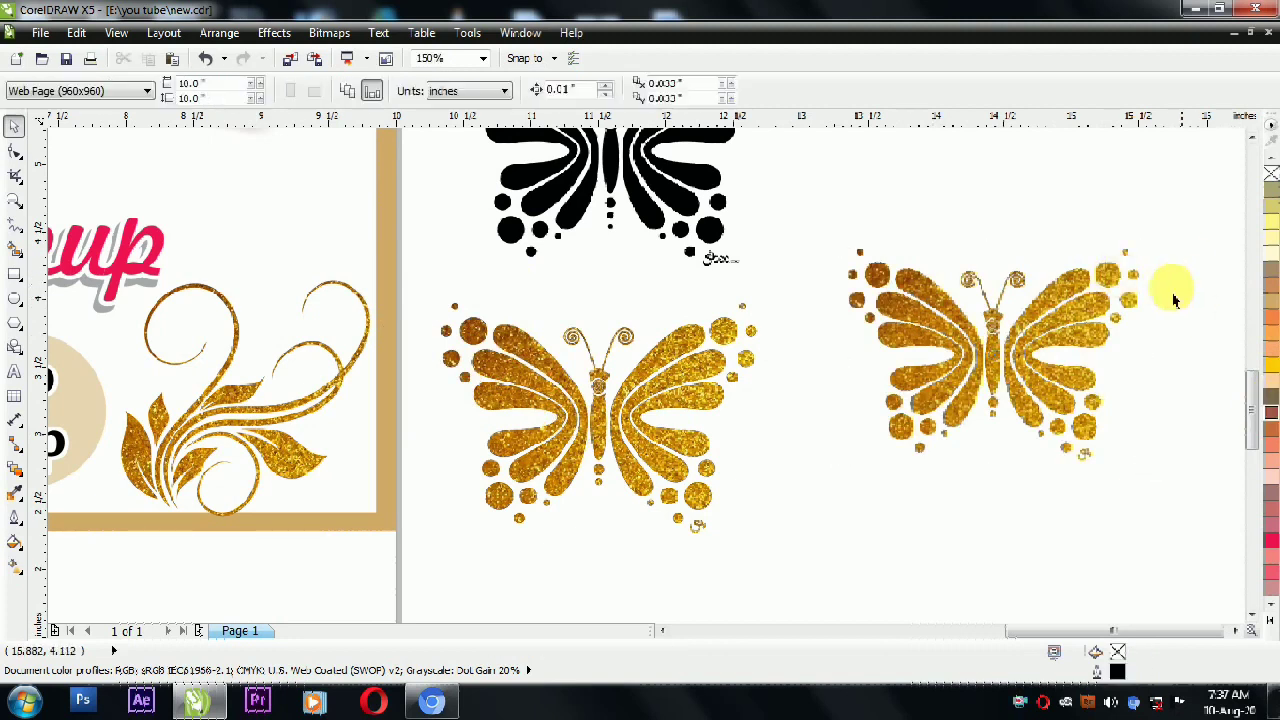
Delete the glitter texture from the vector butterfly's PowerClip and fill the butterfly with brown (C:0 M:60 Y:60 K:40).
{"action": "left_click", "coordinate": [722, 374]}
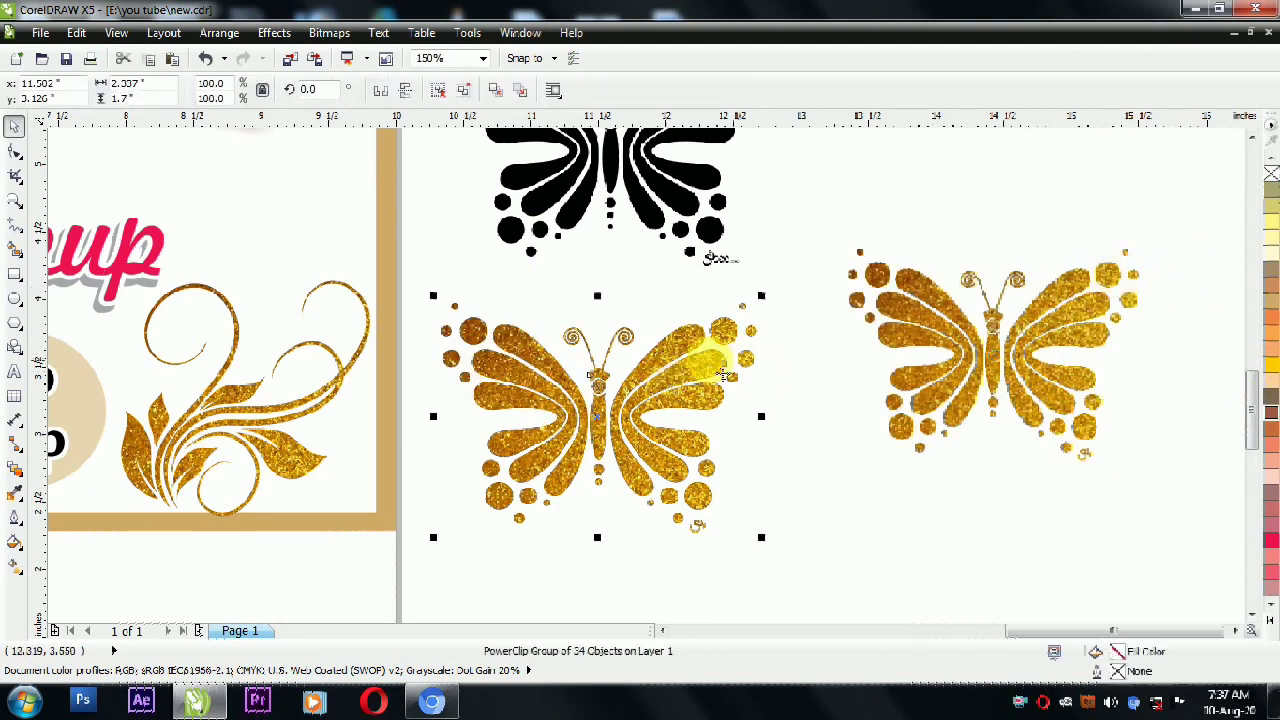
{"action": "left_click", "coordinate": [722, 374], "text": "ctrl"}
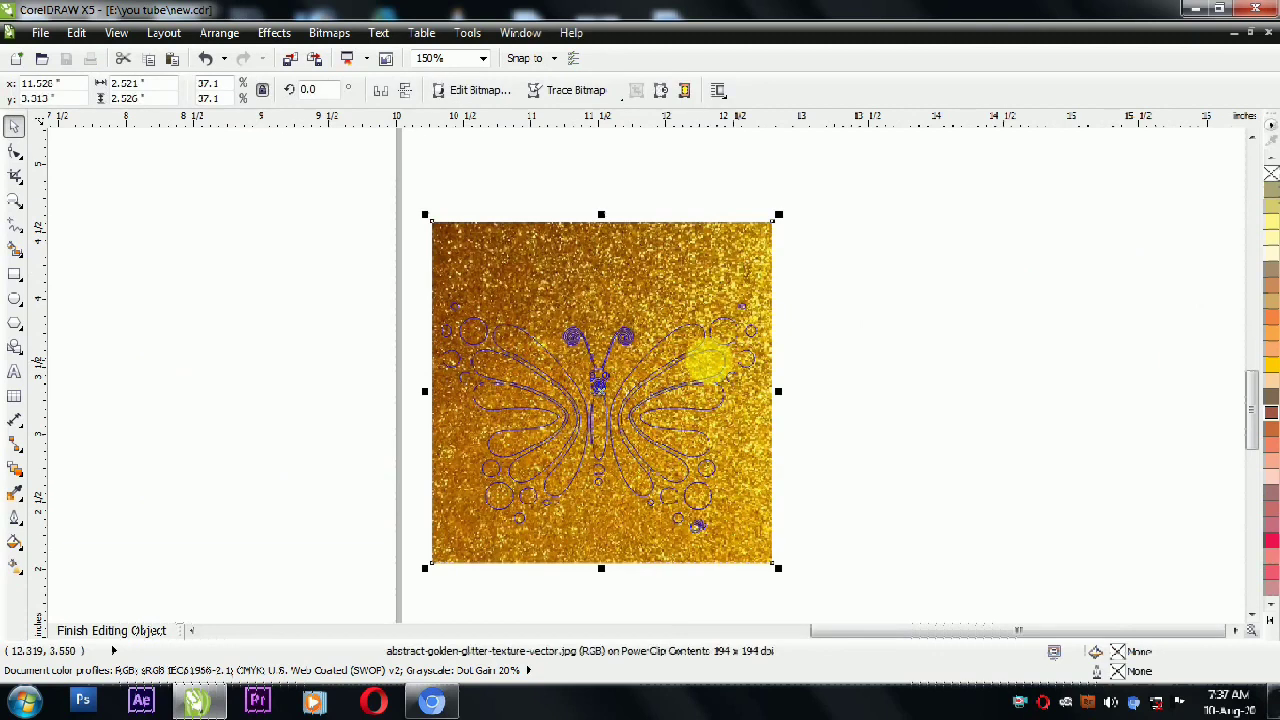
{"action": "key", "text": "Delete"}
{"action": "left_click", "coordinate": [788, 405], "text": "ctrl"}
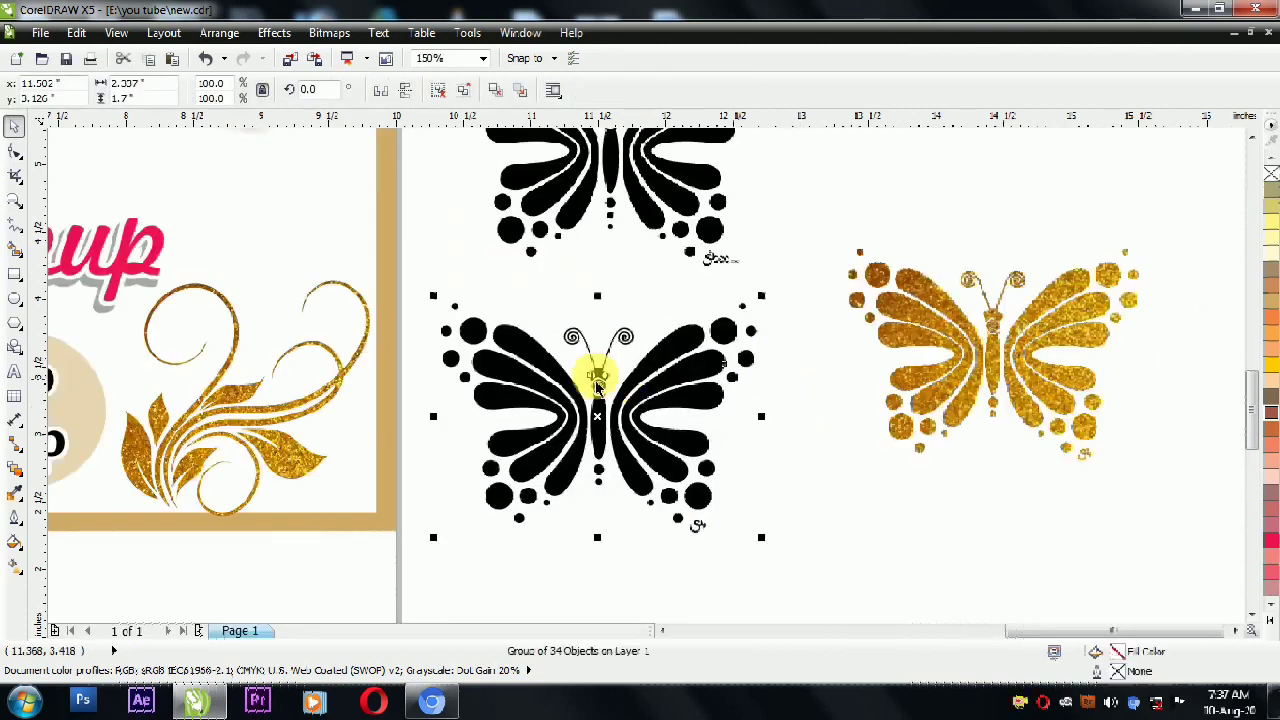
{"action": "left_click", "coordinate": [1270, 420]}
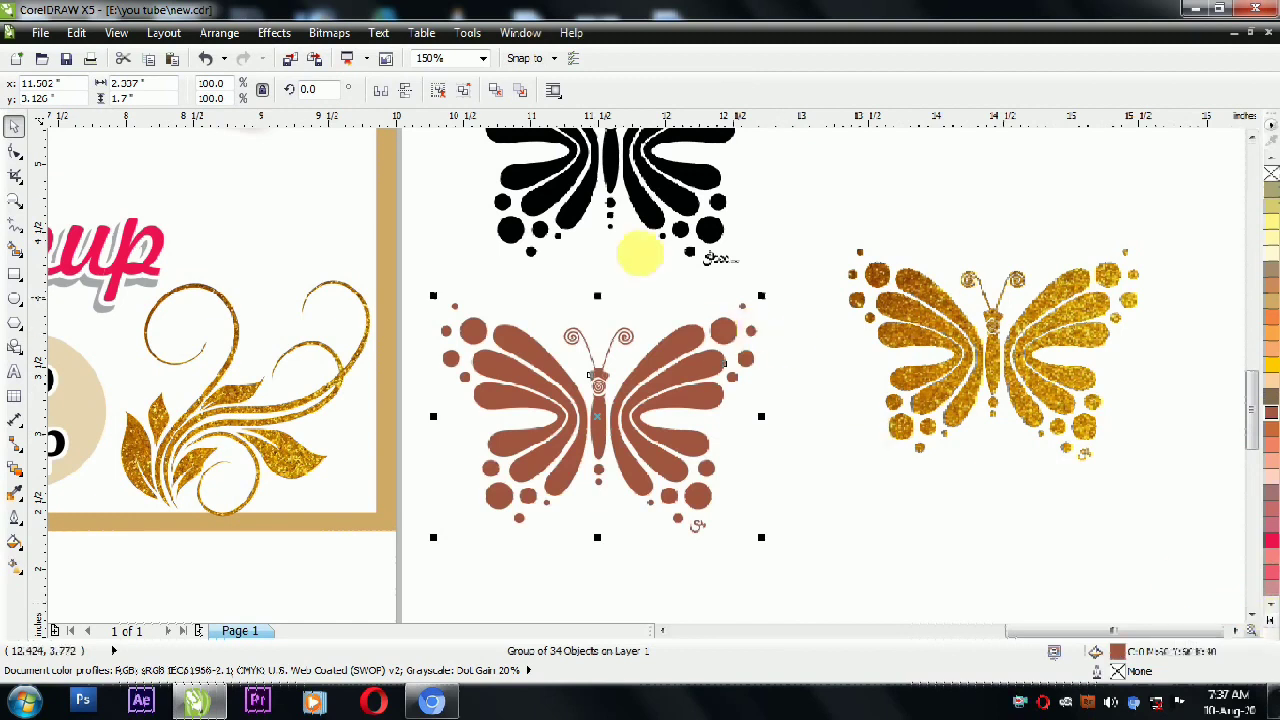
Ungroup the brown butterfly and fill the two innermost wing curves beside the body with magenta.
{"action": "left_click", "coordinate": [447, 92]}
{"action": "left_click", "coordinate": [703, 360]}
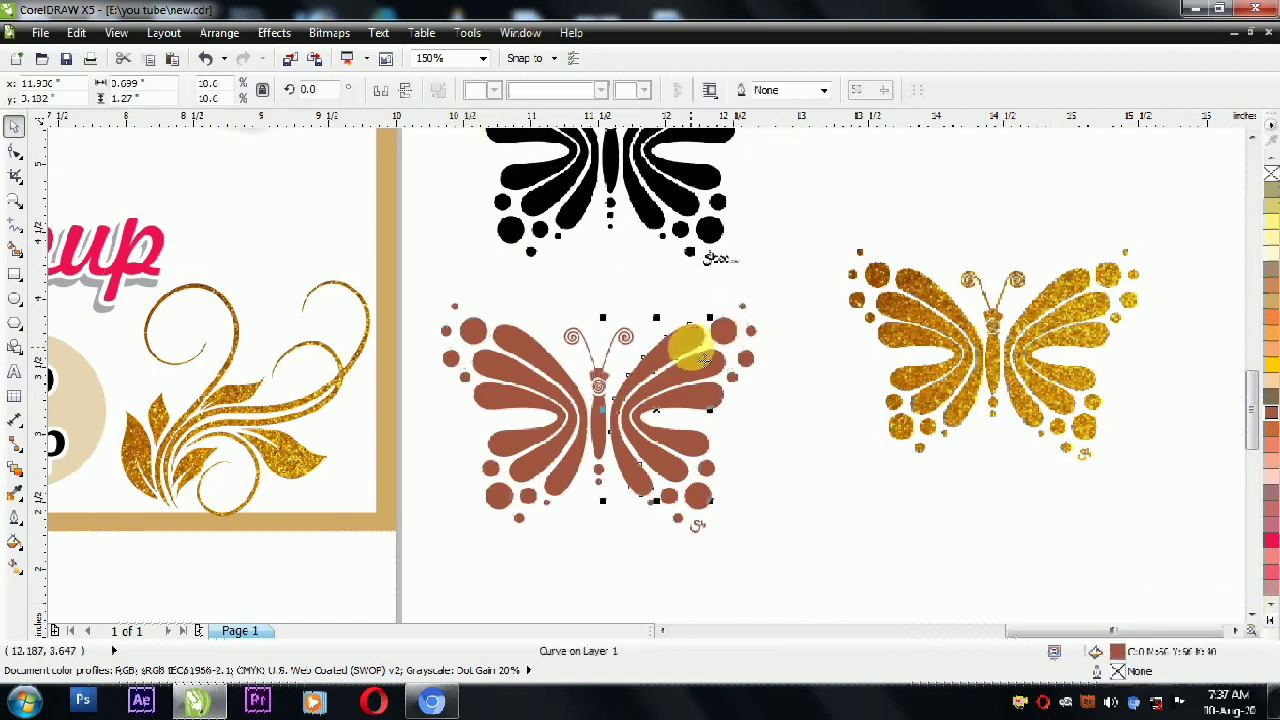
{"action": "left_click", "coordinate": [1272, 622]}
{"action": "left_click", "coordinate": [1217, 425]}
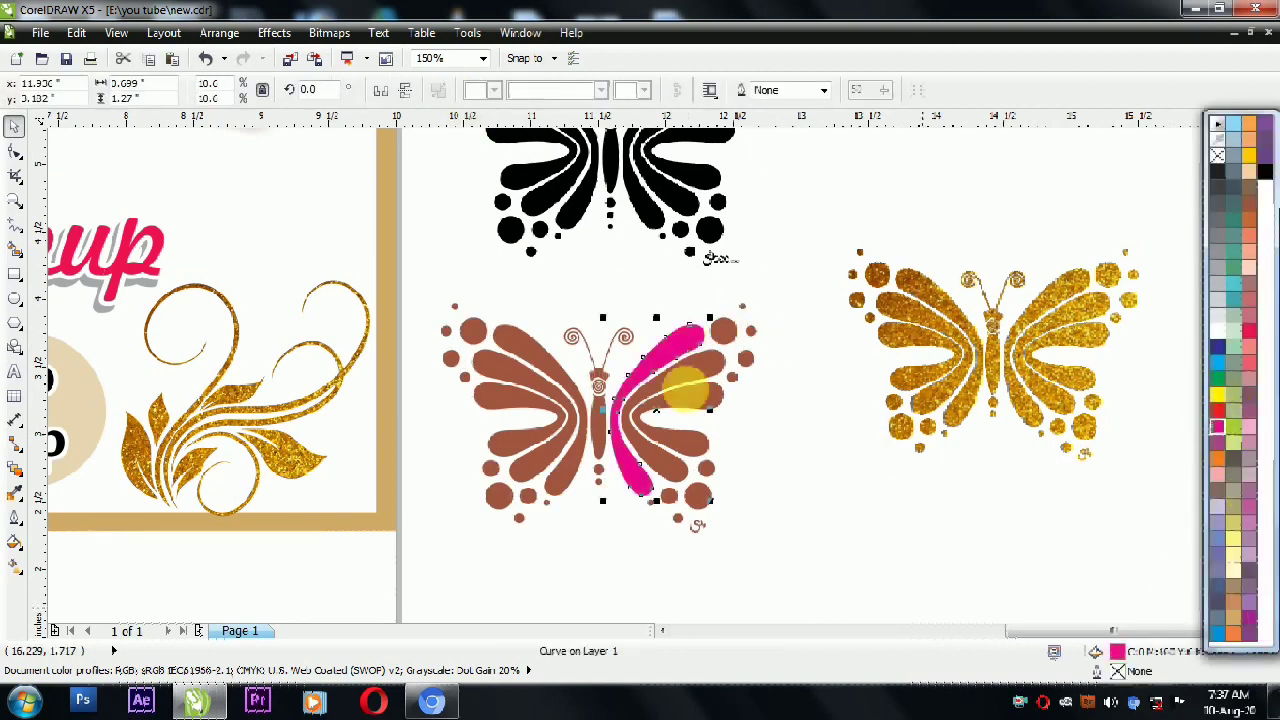
{"action": "left_click", "coordinate": [537, 358]}
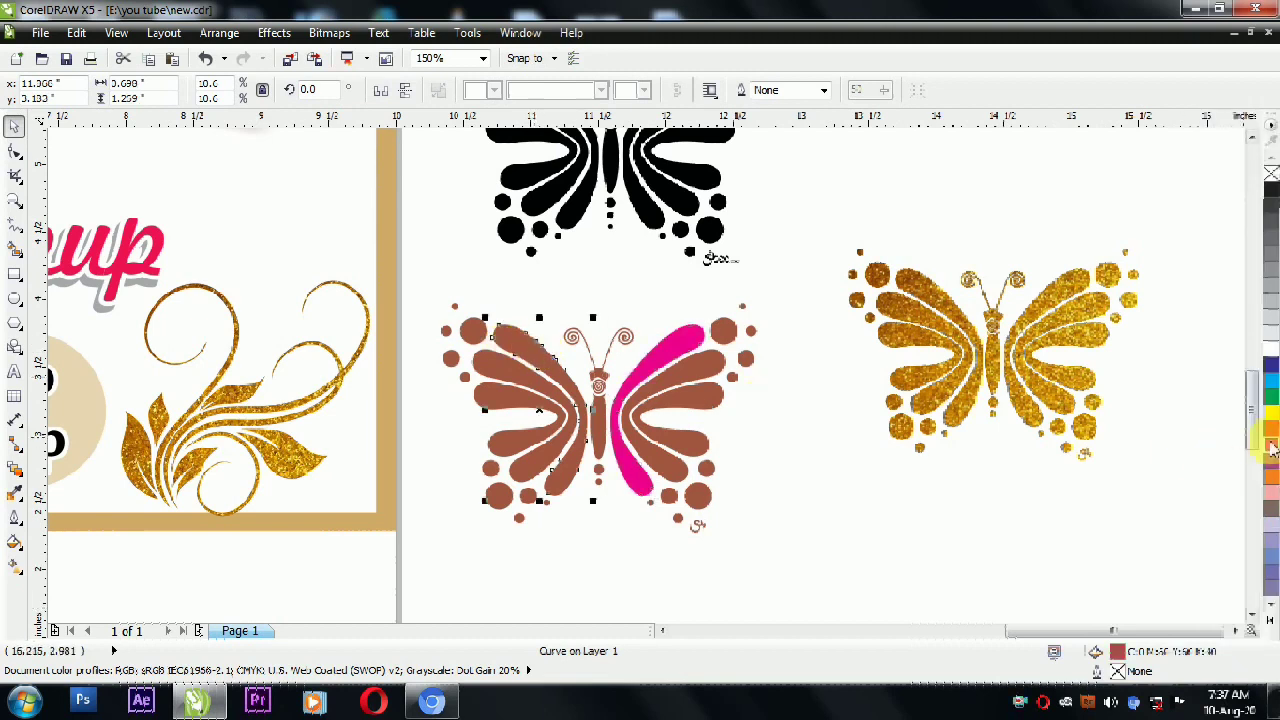
{"action": "left_click", "coordinate": [1271, 443]}
Fill the second pair of wing curves with green and the third pair with cyan.
{"action": "left_click", "coordinate": [712, 371]}
{"action": "left_click", "coordinate": [509, 374], "text": "shift"}
{"action": "left_click", "coordinate": [1271, 397]}
{"action": "left_click", "coordinate": [718, 405]}
{"action": "left_click", "coordinate": [552, 418], "text": "shift"}
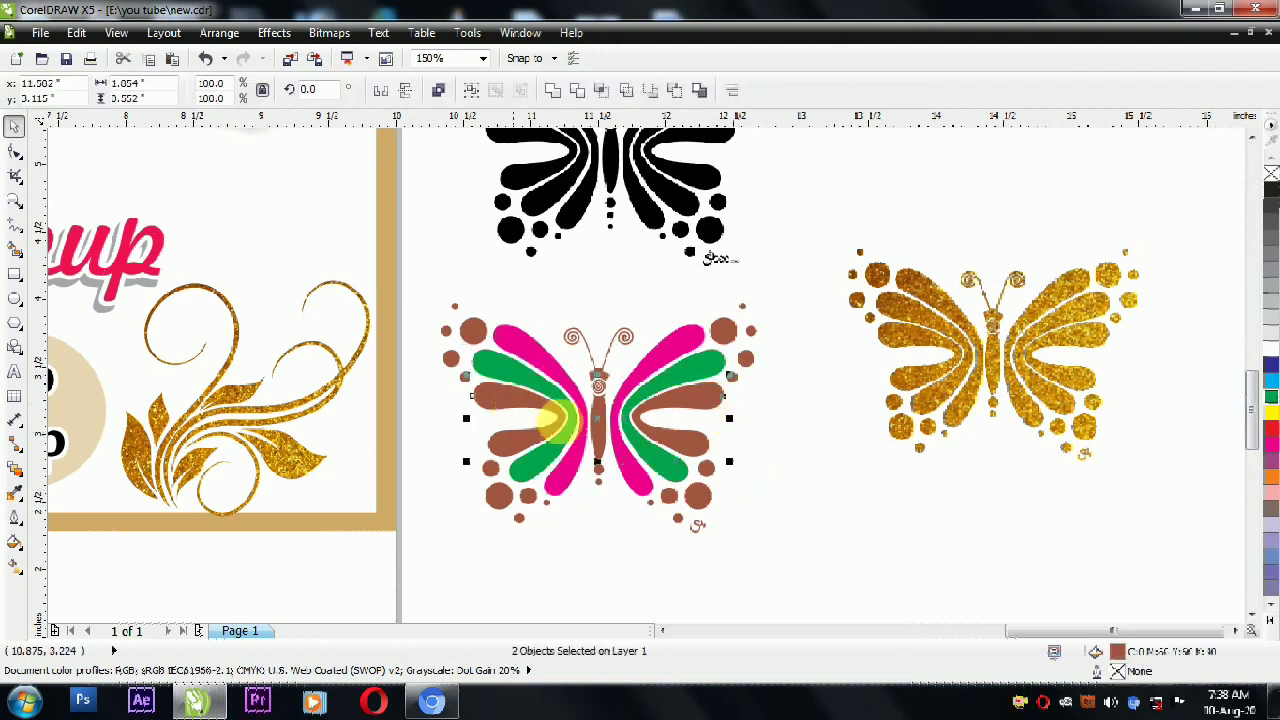
{"action": "left_click", "coordinate": [1271, 385]}
Fill the four large circles at the butterfly's wing tips with purple.
{"action": "left_click", "coordinate": [729, 331]}
{"action": "left_click", "coordinate": [723, 331]}
{"action": "left_click", "coordinate": [697, 495], "text": "shift"}
{"action": "left_click", "coordinate": [498, 496], "text": "shift"}
{"action": "left_click", "coordinate": [473, 331], "text": "shift"}
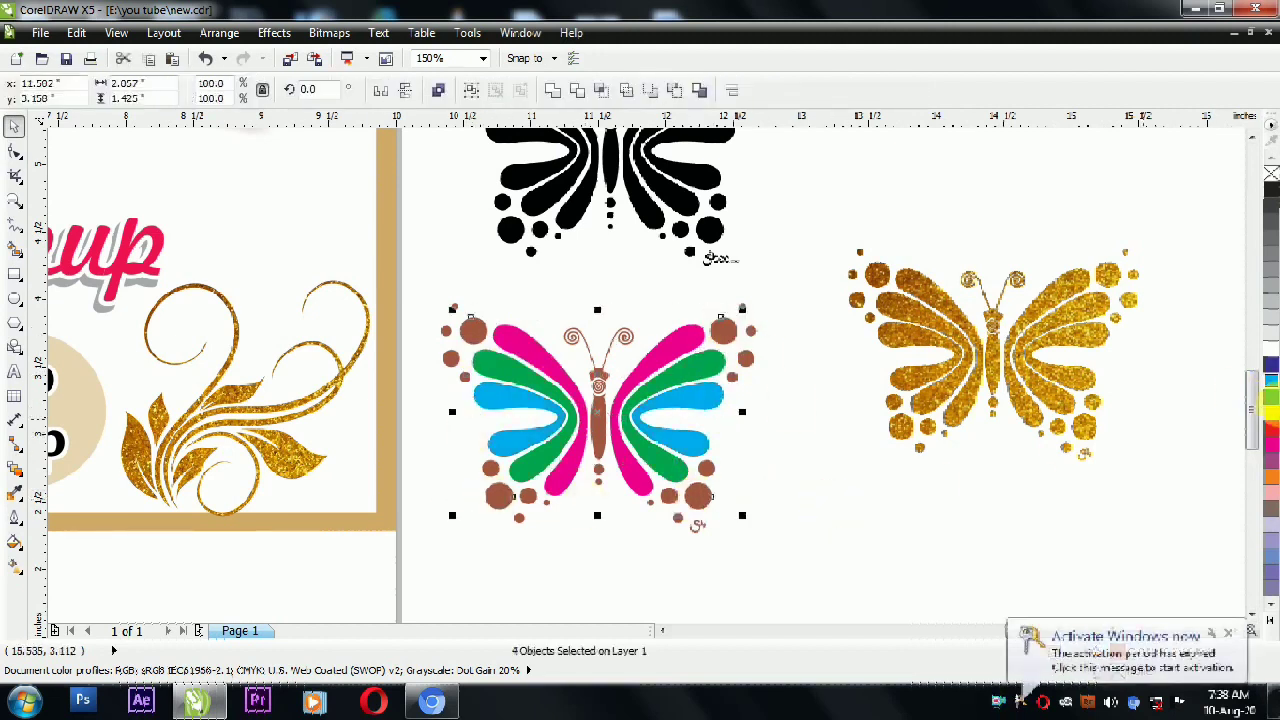
{"action": "left_click", "coordinate": [1270, 608]}
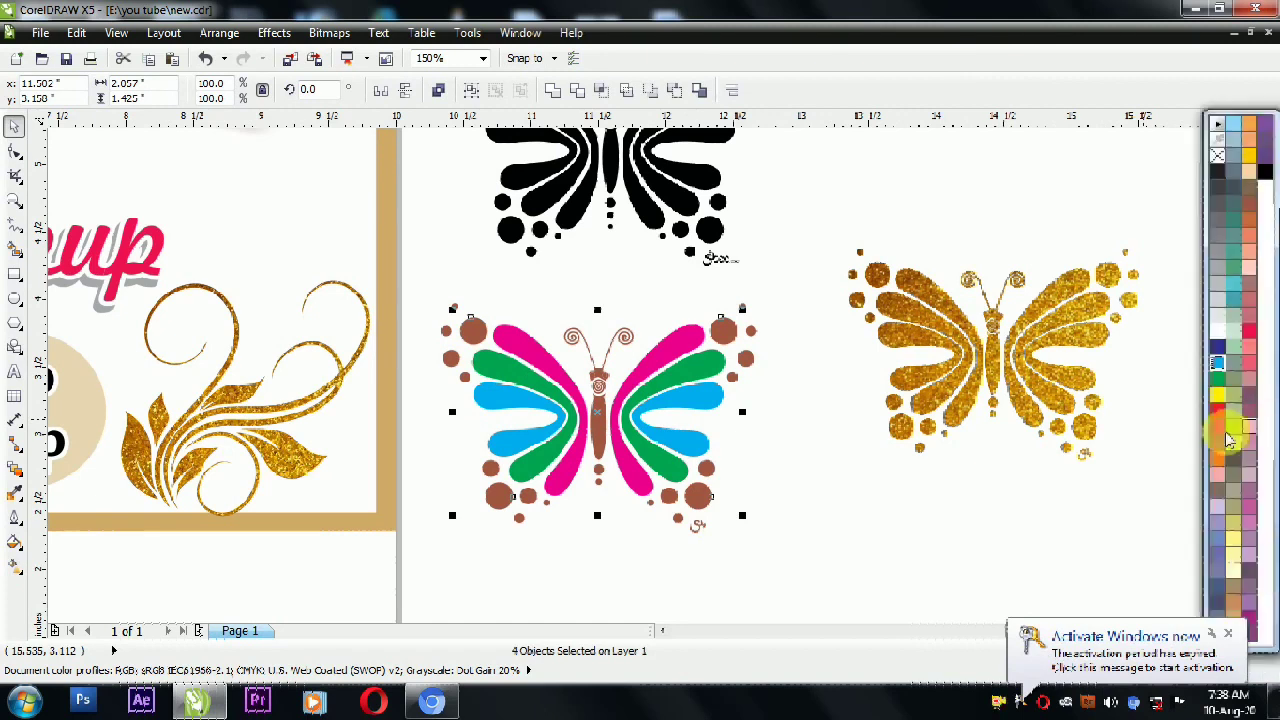
{"action": "left_click", "coordinate": [1218, 432]}
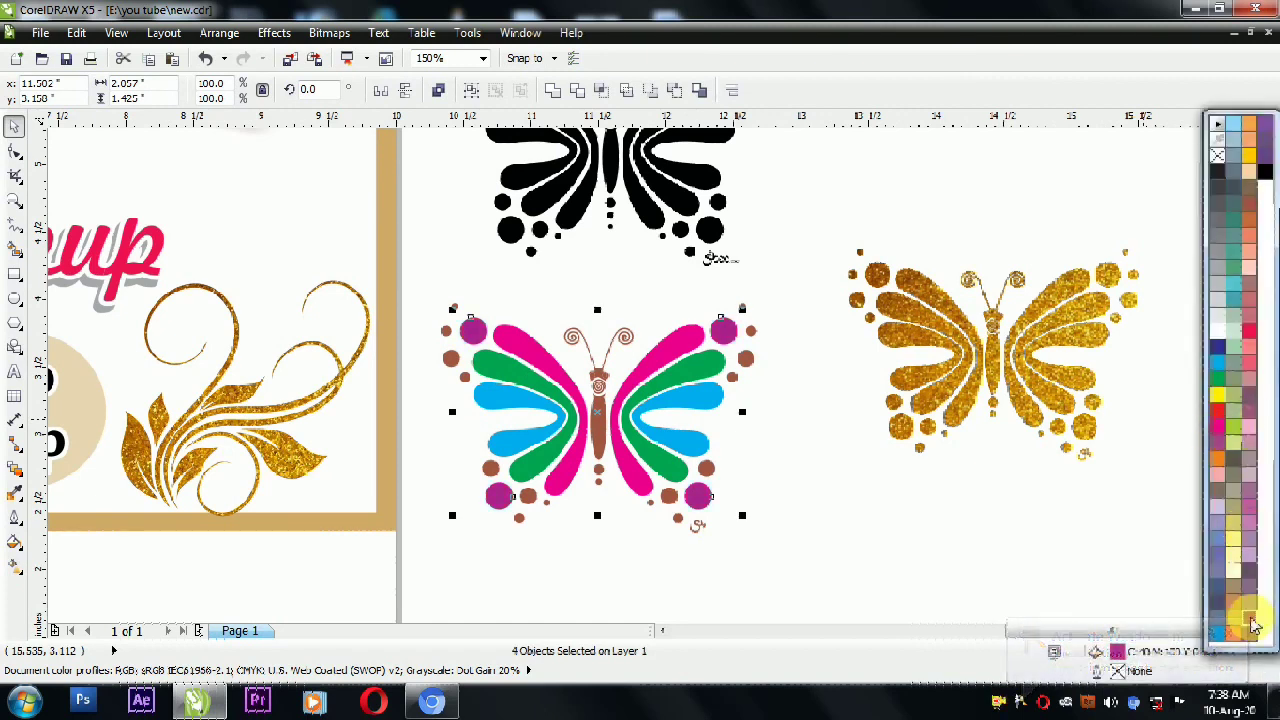
Select all parts of the recolored vector butterfly together.
{"action": "left_click_drag", "start_coordinate": [807, 295], "coordinate": [728, 412]}
{"action": "left_click", "coordinate": [769, 461]}
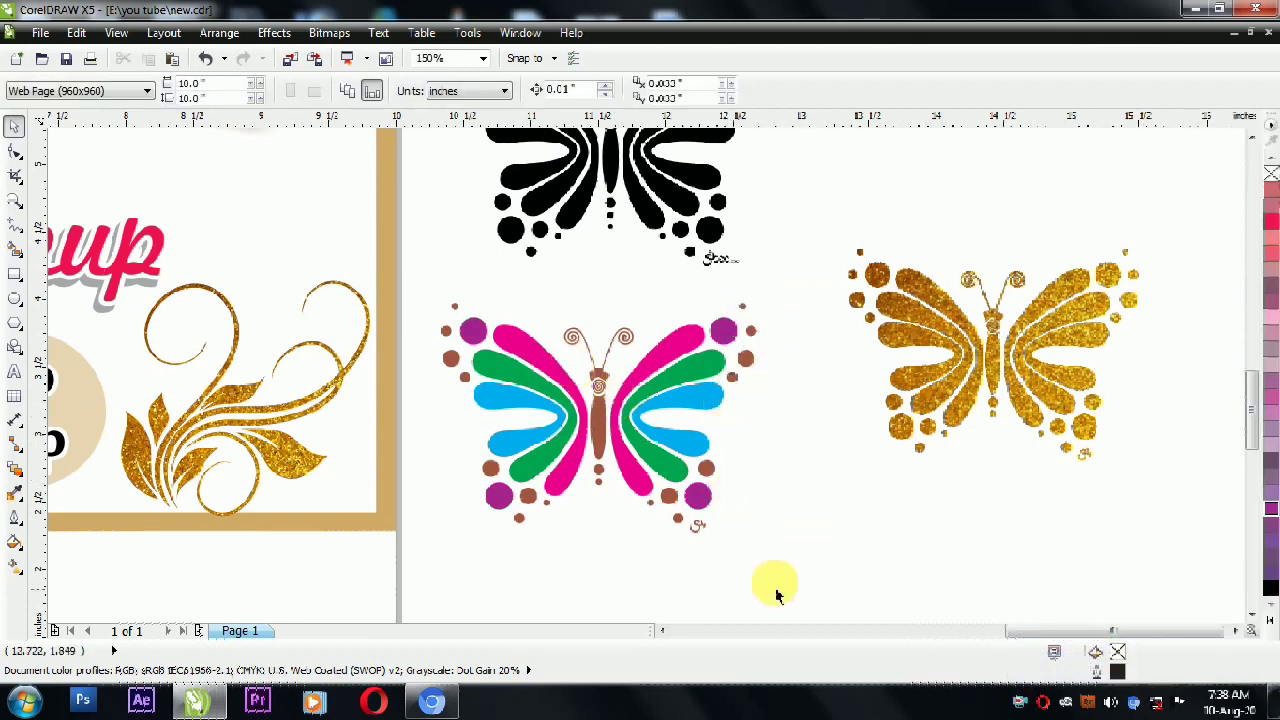
{"action": "left_click_drag", "start_coordinate": [812, 594], "coordinate": [405, 276]}
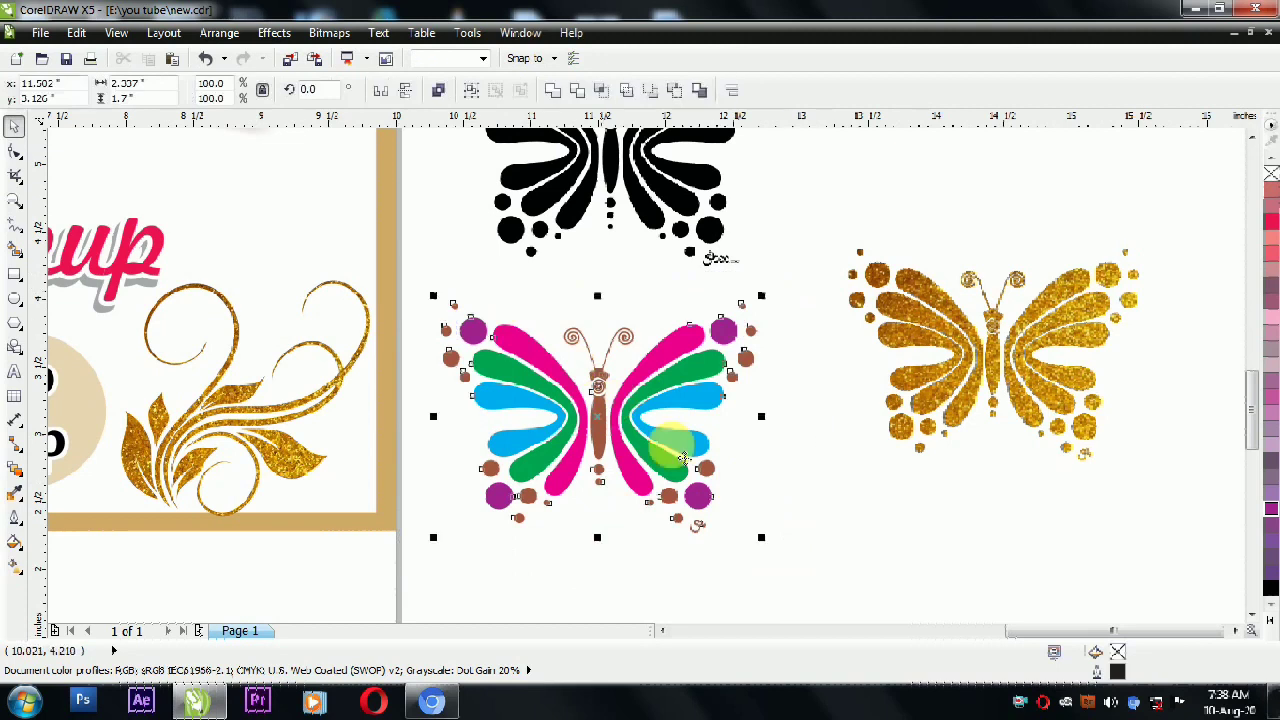
Examine the edges of the recolored vector butterfly and the black butterfly at very high magnification.
{"action": "scroll", "coordinate": [682, 449], "scroll_direction": "up", "scroll_amount": 5}
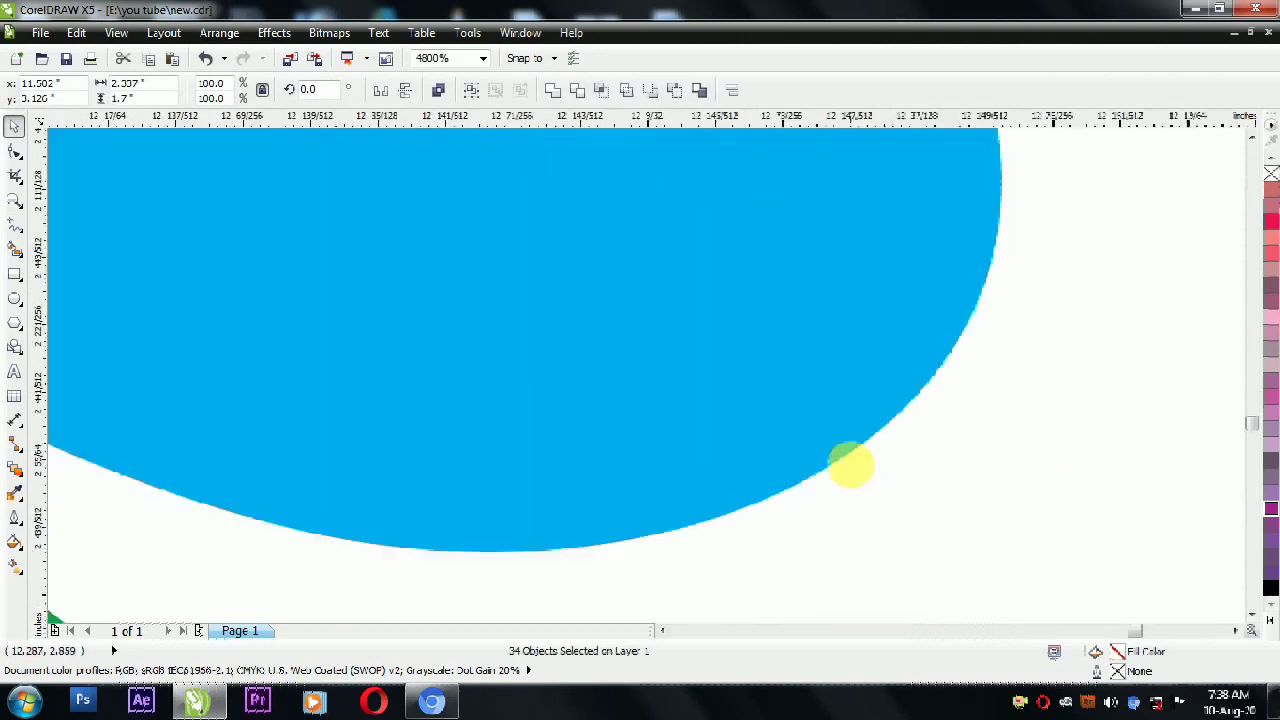
{"action": "scroll", "coordinate": [849, 465], "scroll_direction": "up", "scroll_amount": 6}
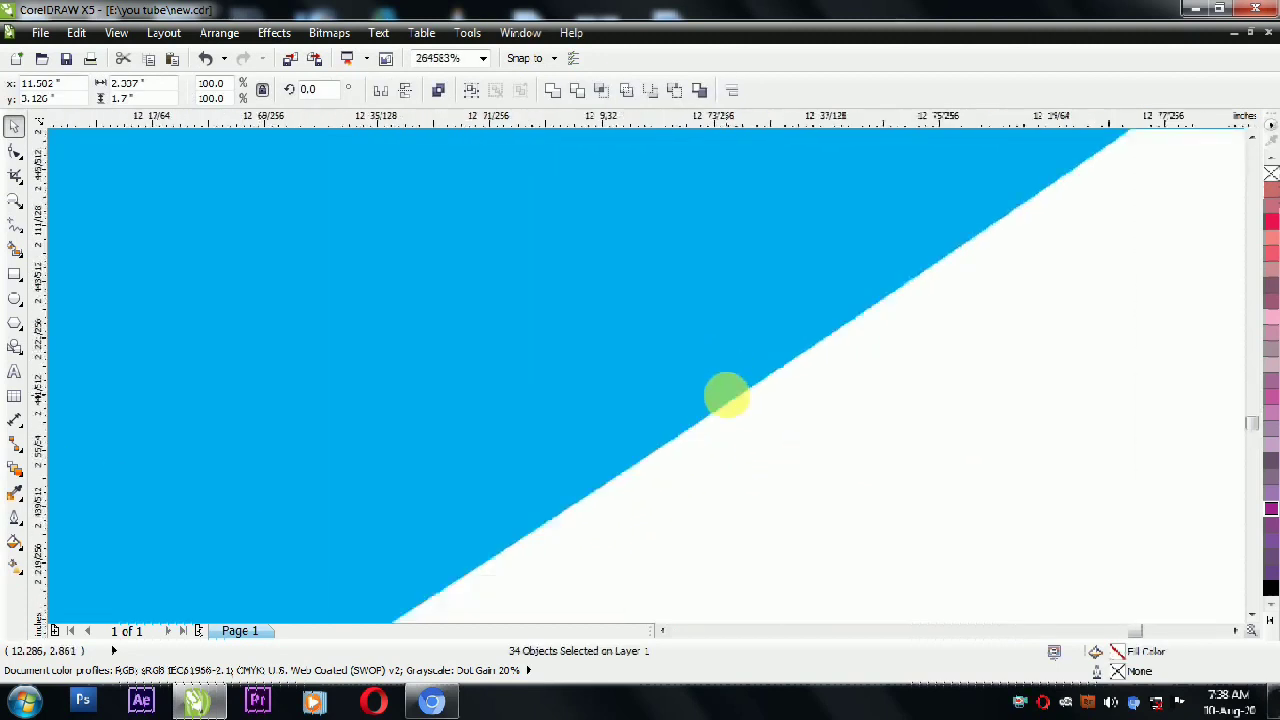
{"action": "scroll", "coordinate": [738, 405], "scroll_direction": "down", "scroll_amount": 12}
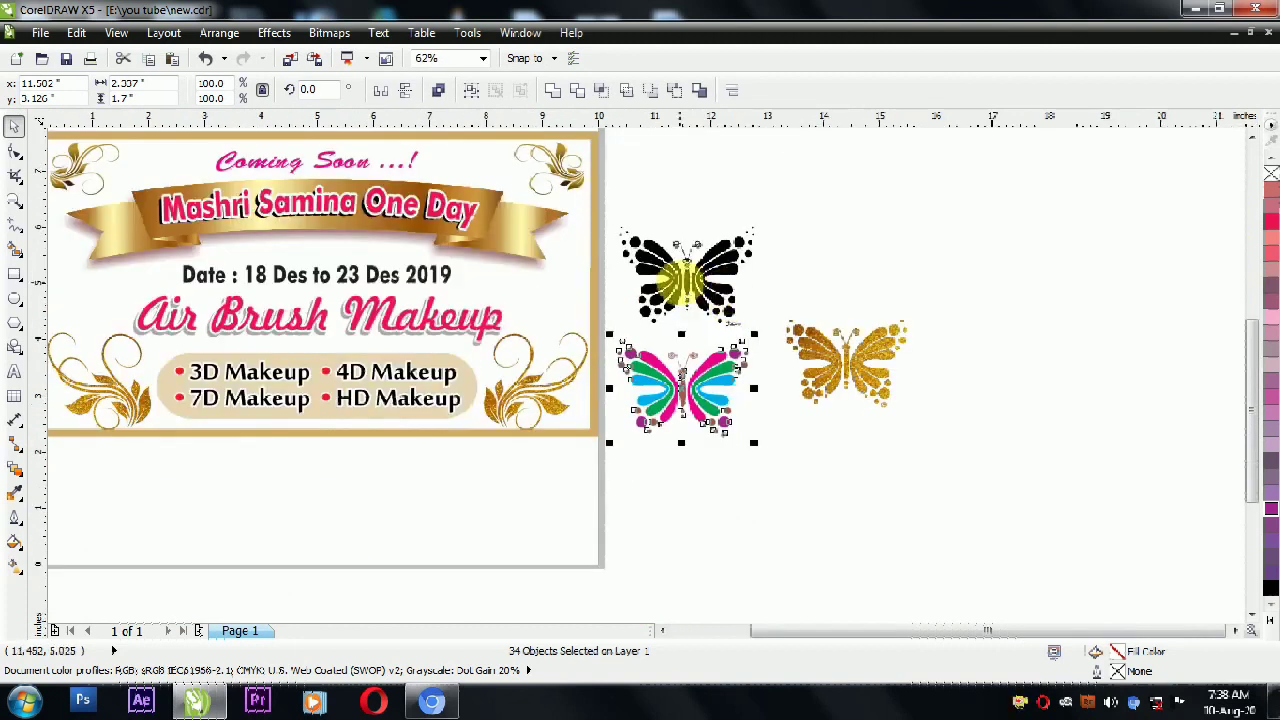
{"action": "scroll", "coordinate": [686, 290], "scroll_direction": "up", "scroll_amount": 12}
{"action": "scroll", "coordinate": [633, 398], "scroll_direction": "up", "scroll_amount": 4}
{"action": "scroll", "coordinate": [632, 392], "scroll_direction": "down", "scroll_amount": 13}
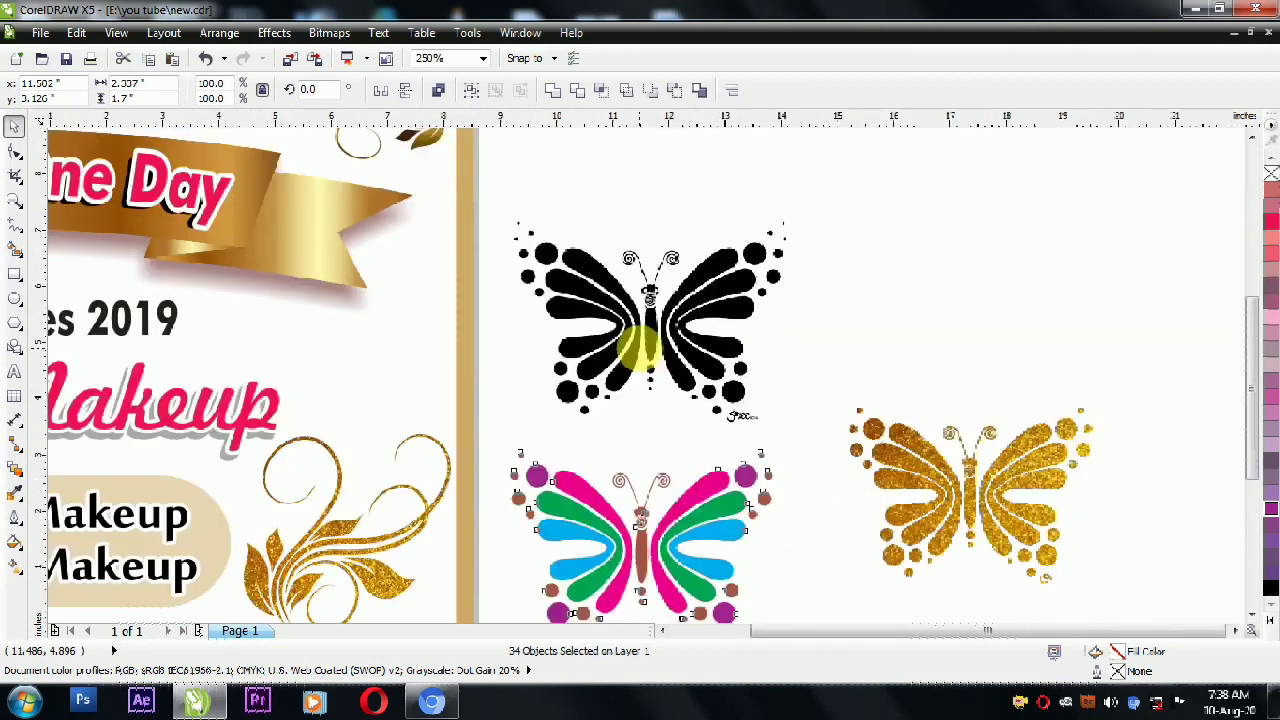
{"action": "scroll", "coordinate": [640, 390], "scroll_direction": "down", "scroll_amount": 3}
{"action": "scroll", "coordinate": [620, 510], "scroll_direction": "up", "scroll_amount": 2}
Group the recolored butterfly's parts and move the gold glitter butterfly down until it sits level with the recolored one.
{"action": "left_click", "coordinate": [522, 548]}
{"action": "left_click_drag", "start_coordinate": [520, 535], "coordinate": [488, 552]}
{"action": "key", "text": "ctrl+g"}
{"action": "mouse_move", "coordinate": [949, 330]}
{"action": "left_mouse_down"}
{"action": "mouse_move", "coordinate": [960, 372]}
{"action": "mouse_move", "coordinate": [946, 369]}
{"action": "left_mouse_up"}
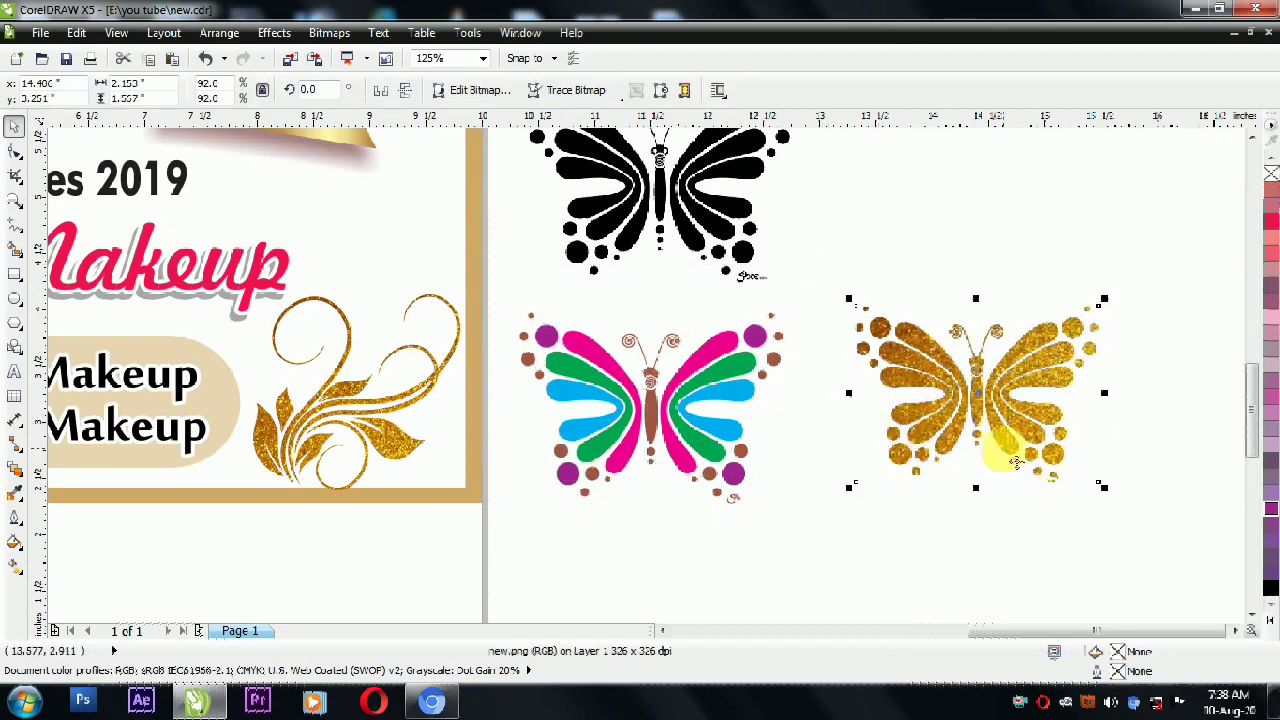
{"action": "scroll", "coordinate": [940, 464], "scroll_direction": "down", "scroll_amount": 1}
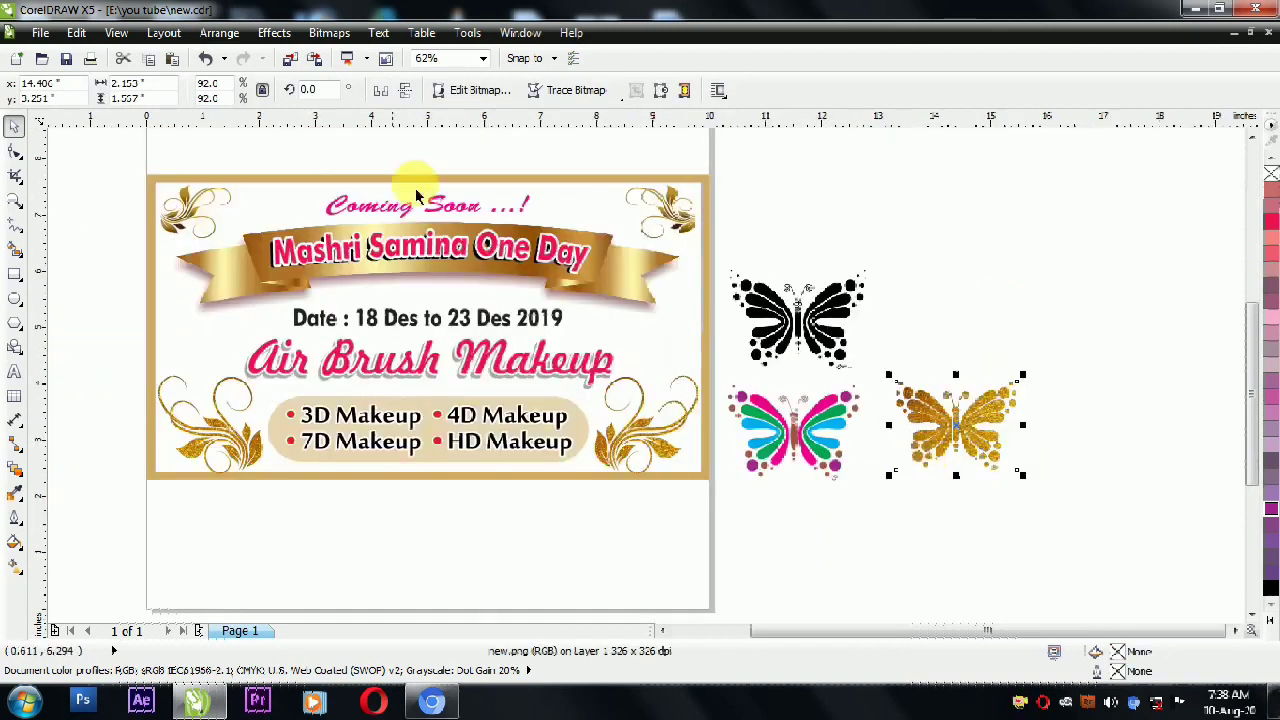